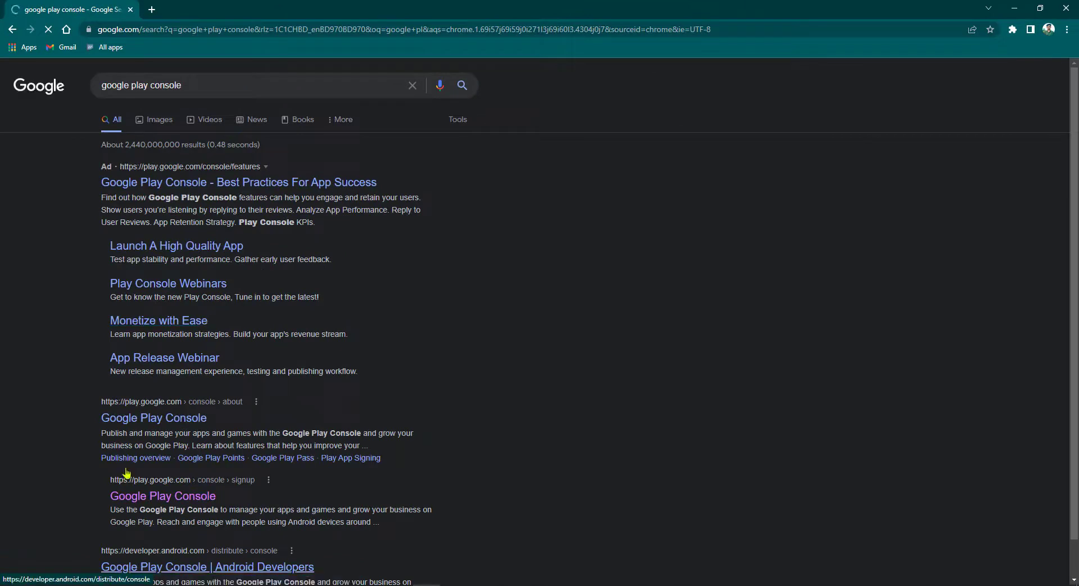
- Open Google Play Console from the search results, close the leftover page, and start creating a new app
{"action": "left_click", "coordinate": [156, 420]}
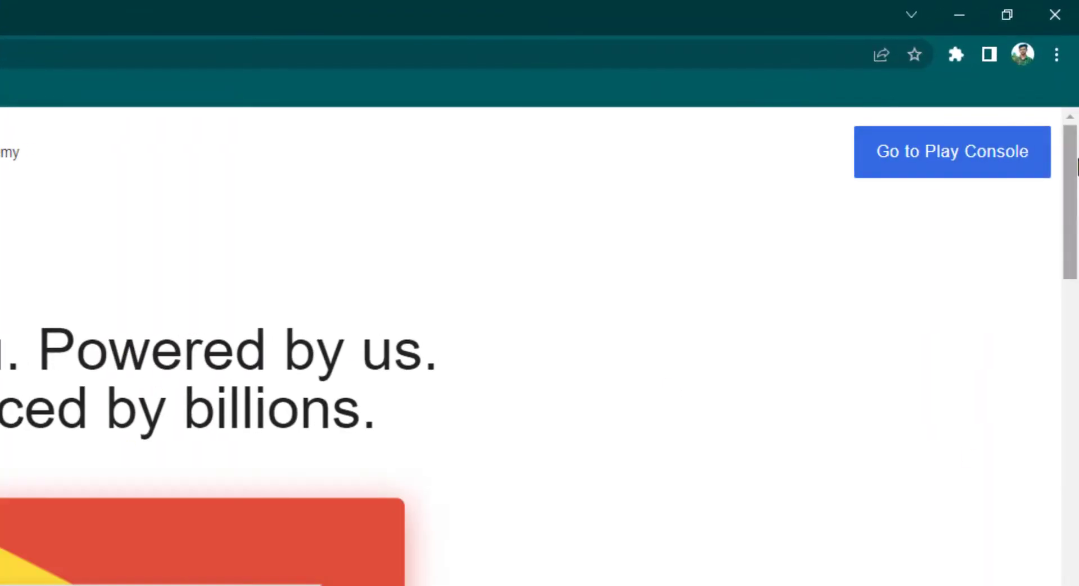
{"action": "left_click", "coordinate": [970, 158]}
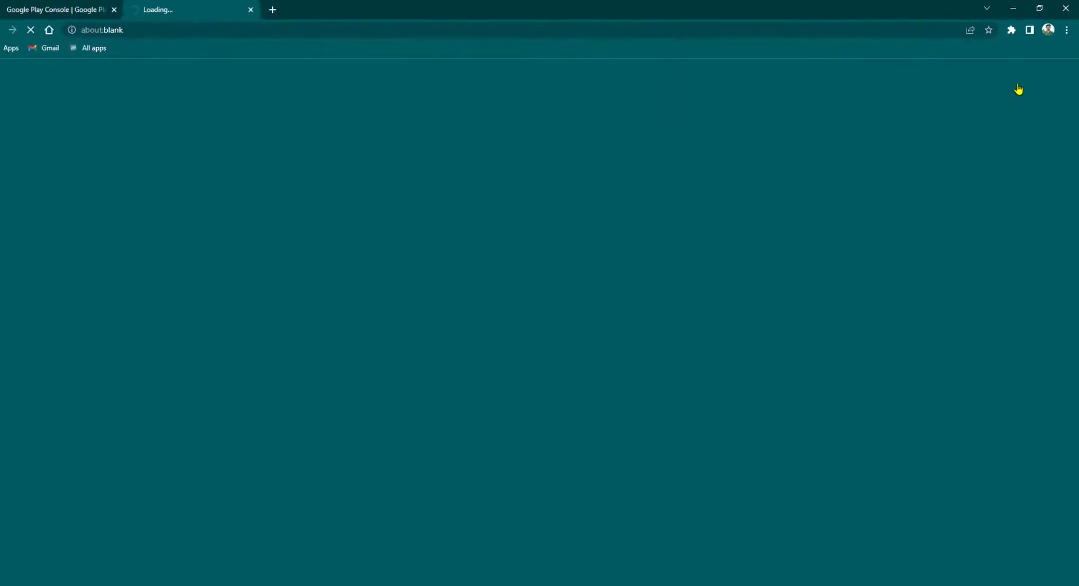
{"action": "left_click", "coordinate": [130, 10]}
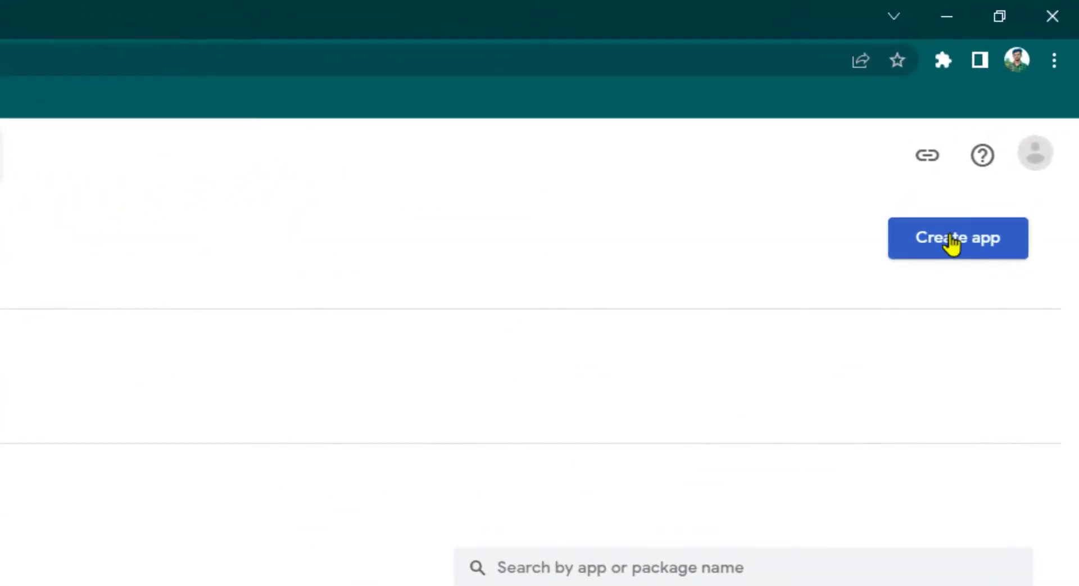
{"action": "left_click", "coordinate": [951, 236]}
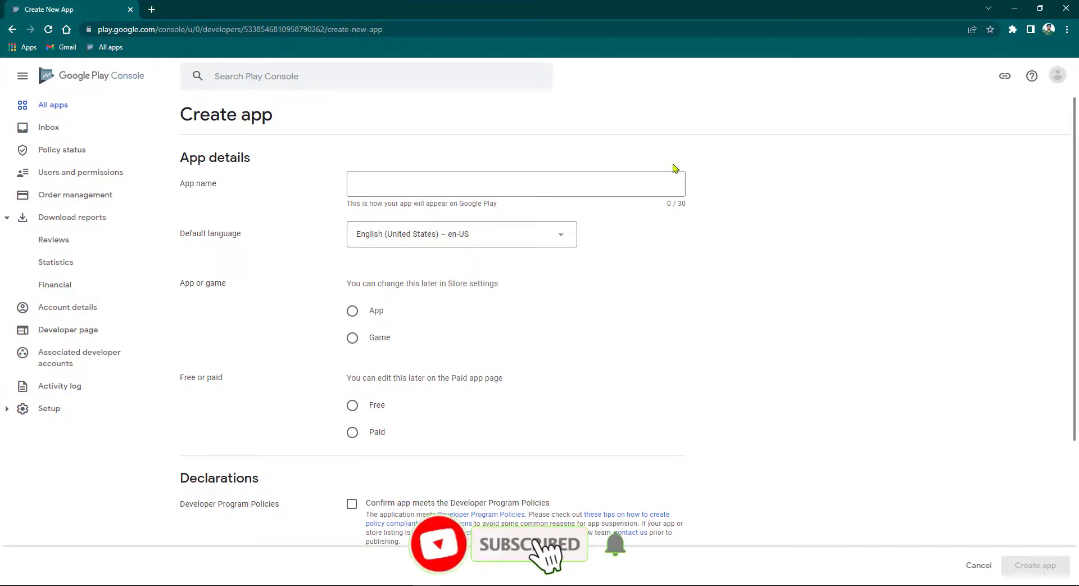
- Copy the title "শিশু শিক্ষা - All in one" from the Google Docs document and enter it as the app name in Play Console
{"action": "left_click", "coordinate": [392, 186]}
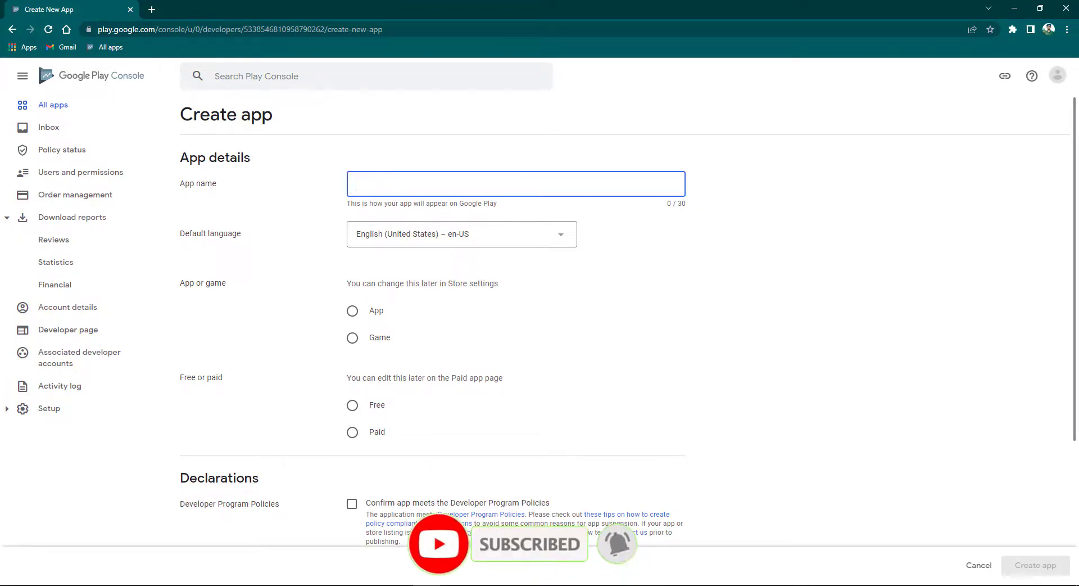
{"action": "key", "text": "alt+Tab"}
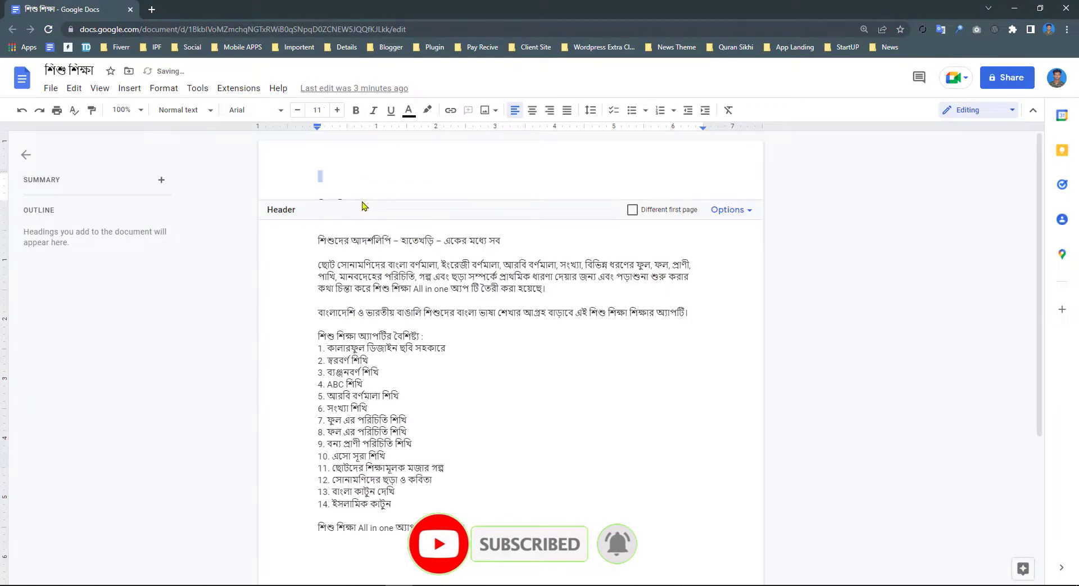
{"action": "key", "text": "End"}
{"action": "left_click_drag", "start_coordinate": [399, 205], "coordinate": [320, 203]}
{"action": "key", "text": "ctrl+c"}
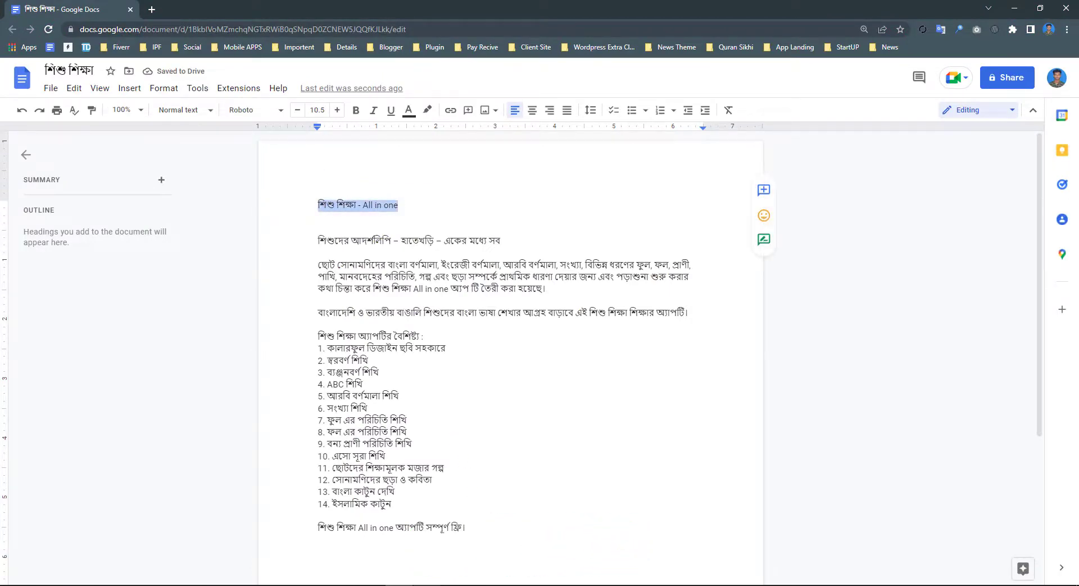
{"action": "key", "text": "alt+Tab"}
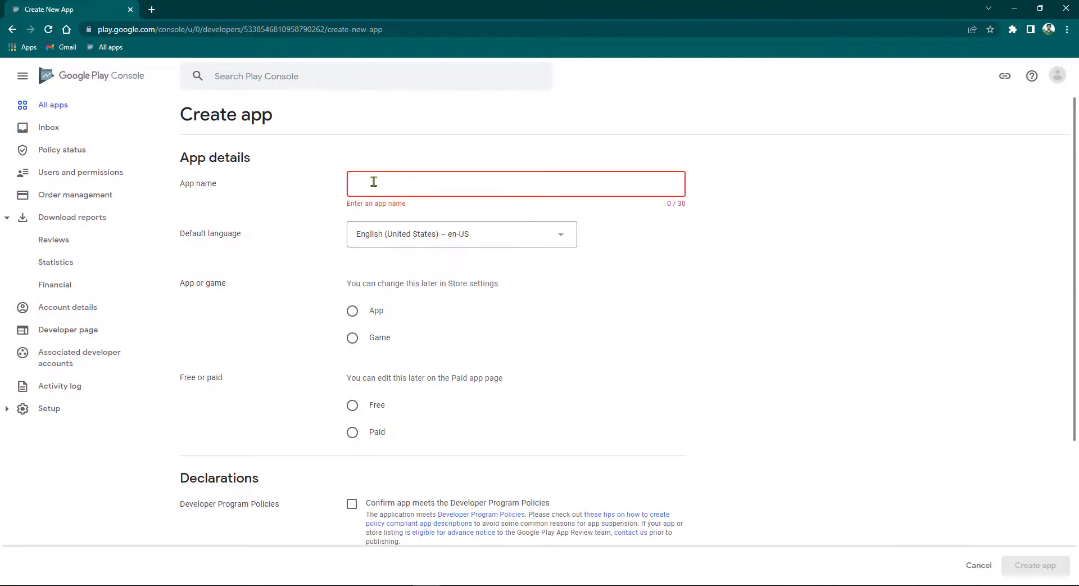
{"action": "key", "text": "ctrl+v"}
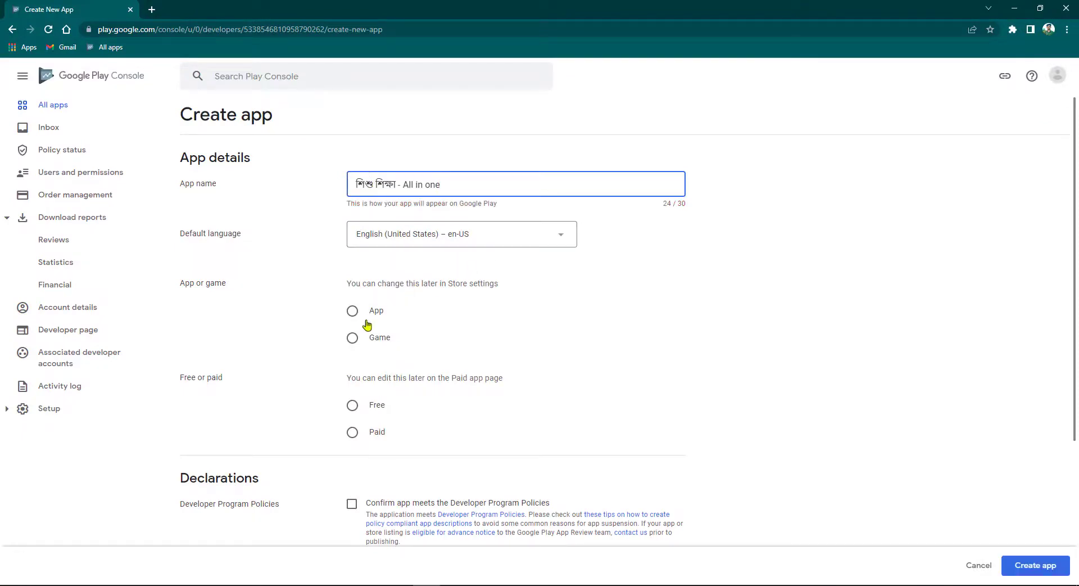
- Classify the new entry as an App and set its pricing to Free
{"action": "left_click", "coordinate": [353, 310]}
{"action": "scroll", "coordinate": [441, 303], "scroll_direction": "down", "scroll_amount": 2}
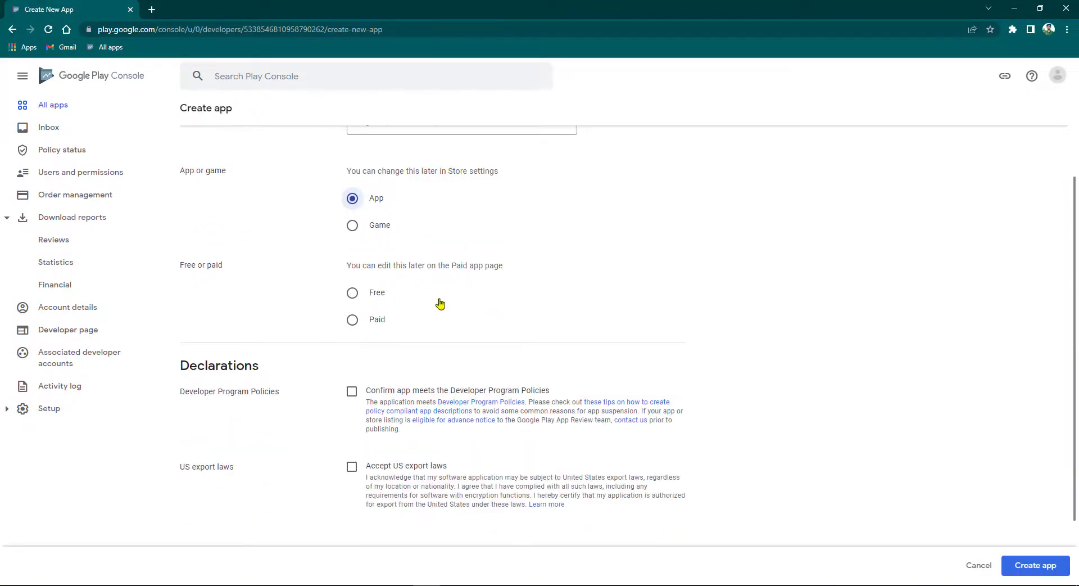
{"action": "left_click", "coordinate": [353, 293]}
{"action": "scroll", "coordinate": [272, 176], "scroll_direction": "down", "scroll_amount": 1}
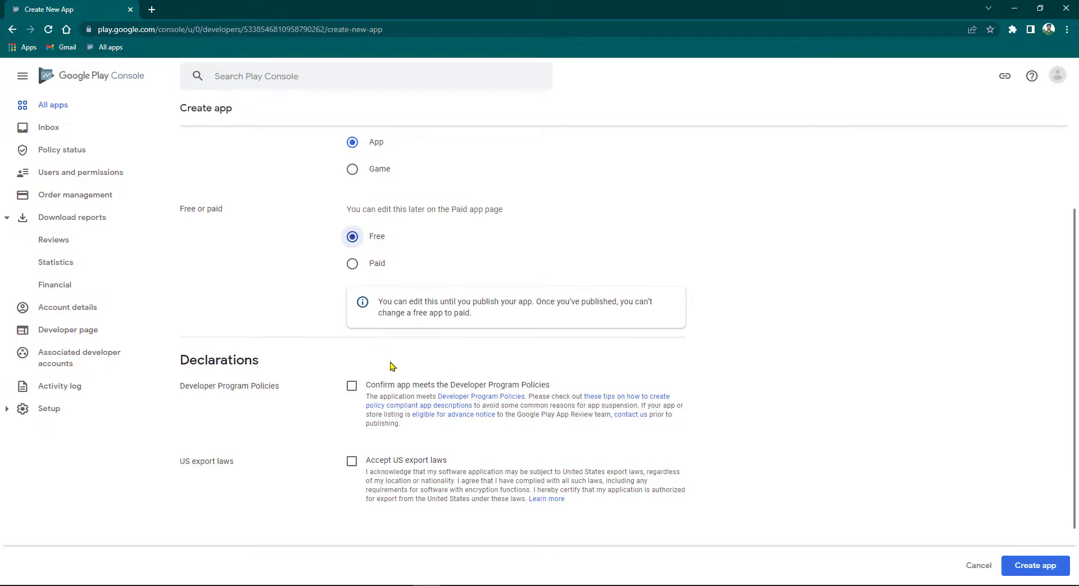
- Accept the Developer Program Policies and US export laws declarations, review the form, and create the app
{"action": "scroll", "coordinate": [392, 366], "scroll_direction": "down", "scroll_amount": 2}
{"action": "left_click", "coordinate": [352, 307]}
{"action": "left_click", "coordinate": [352, 382]}
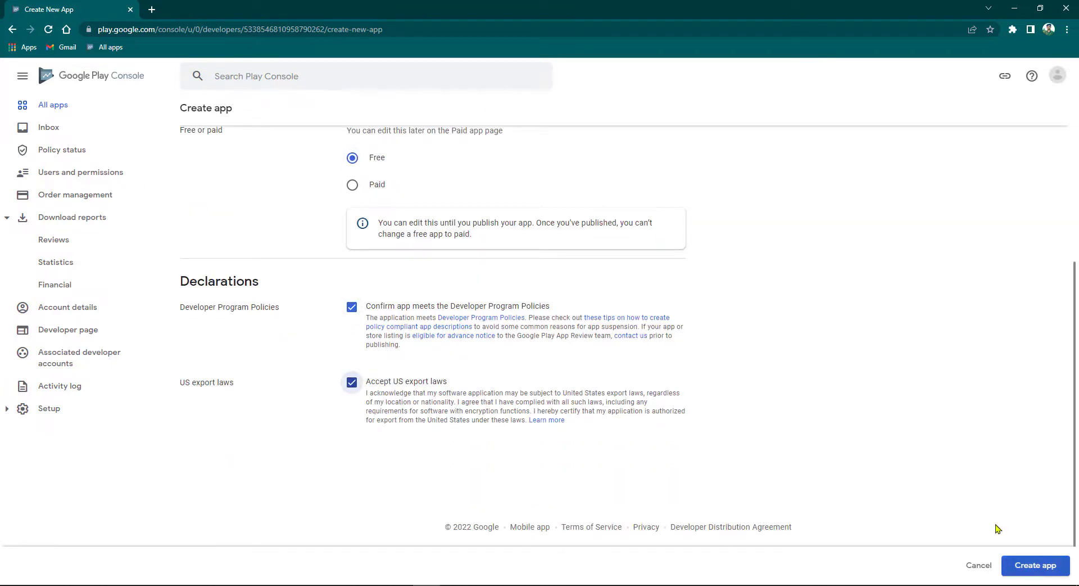
{"action": "scroll", "coordinate": [922, 472], "scroll_direction": "up", "scroll_amount": 5}
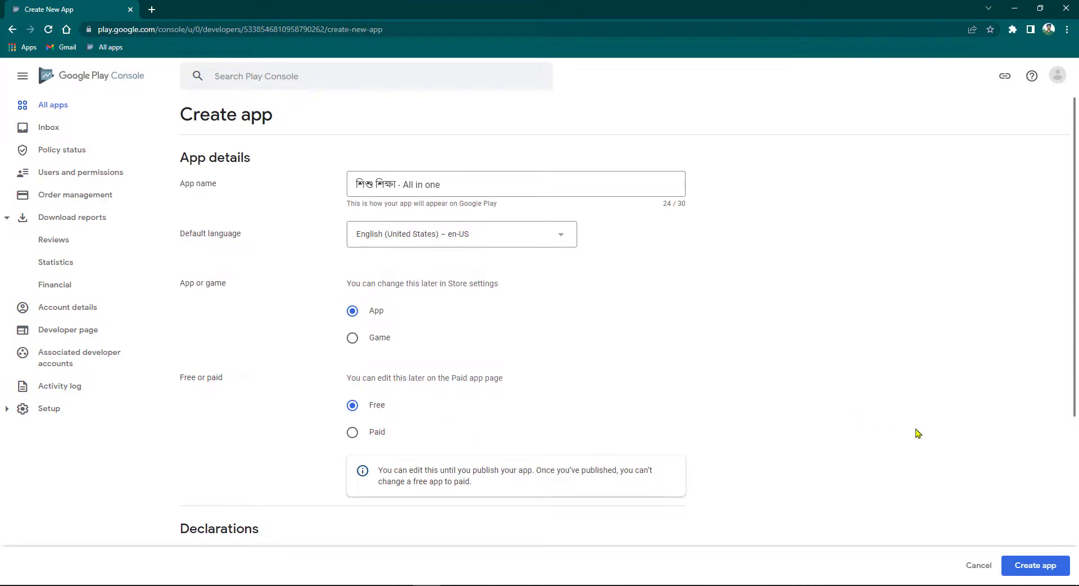
{"action": "scroll", "coordinate": [940, 442], "scroll_direction": "down", "scroll_amount": 5}
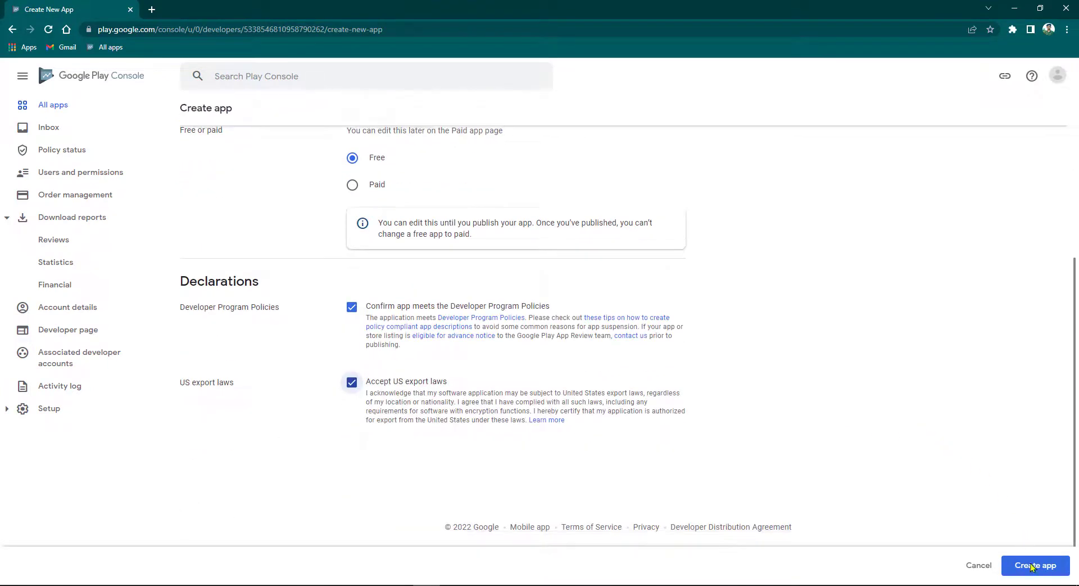
{"action": "left_click", "coordinate": [1036, 565]}
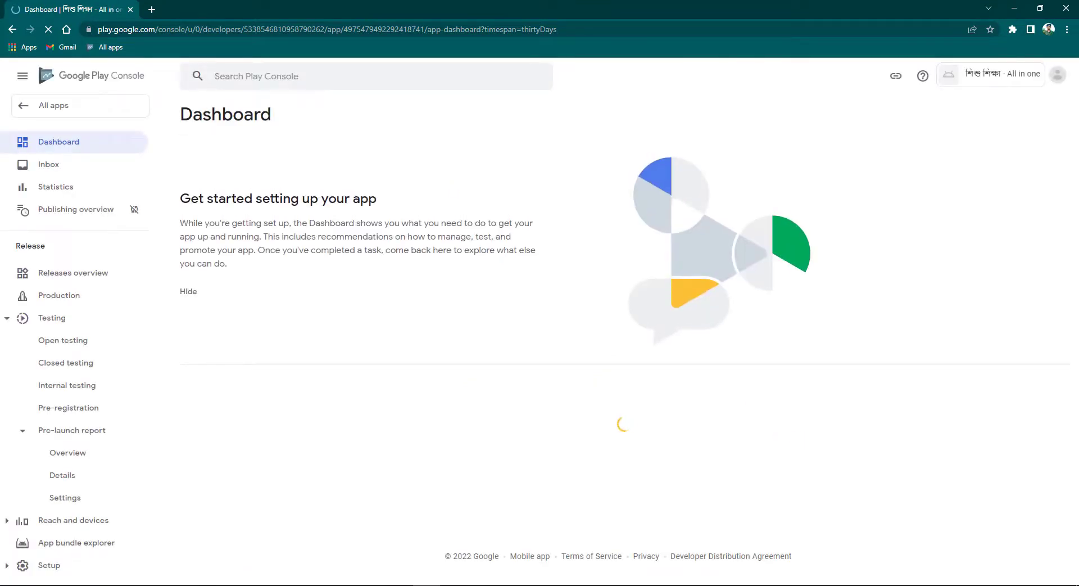
- In the app setup tasks, declare that all functionality is available without special access, save, and return to the dashboard
{"action": "scroll", "coordinate": [374, 310], "scroll_direction": "down", "scroll_amount": 5}
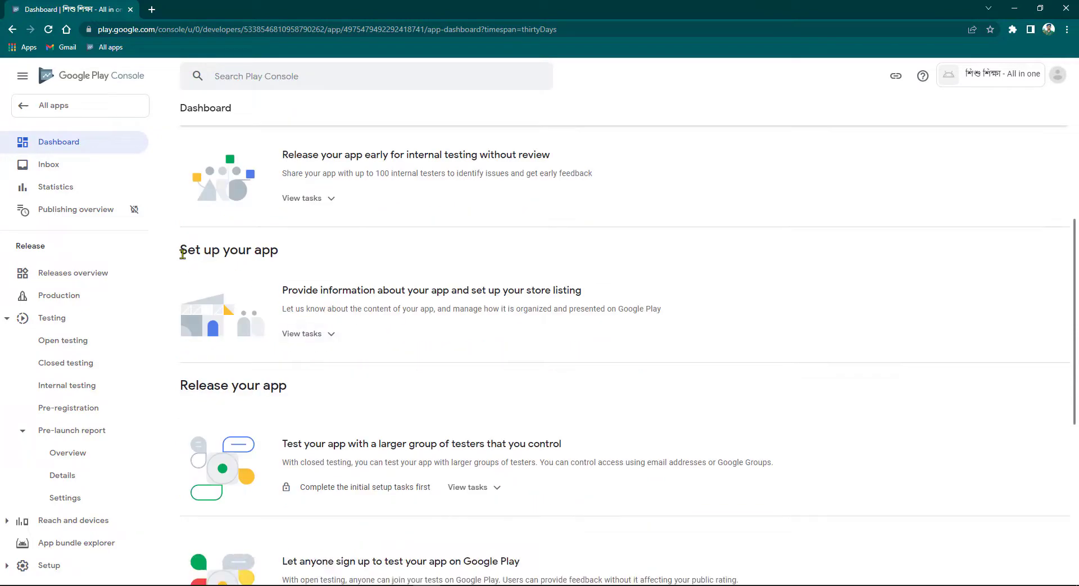
{"action": "left_click_drag", "start_coordinate": [182, 254], "coordinate": [282, 258]}
{"action": "left_click", "coordinate": [259, 247]}
{"action": "left_click", "coordinate": [313, 334]}
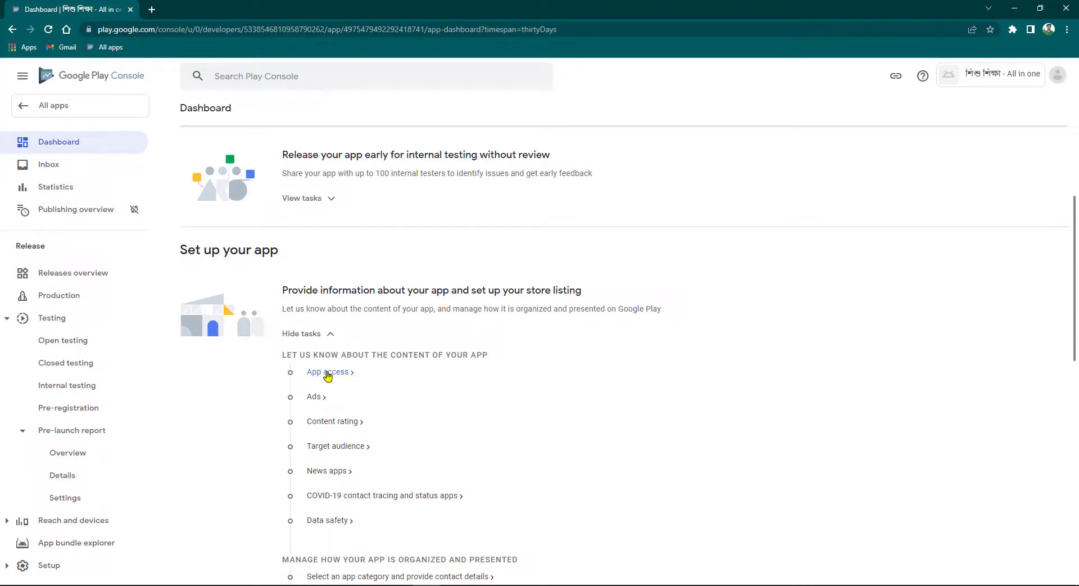
{"action": "left_click", "coordinate": [328, 373]}
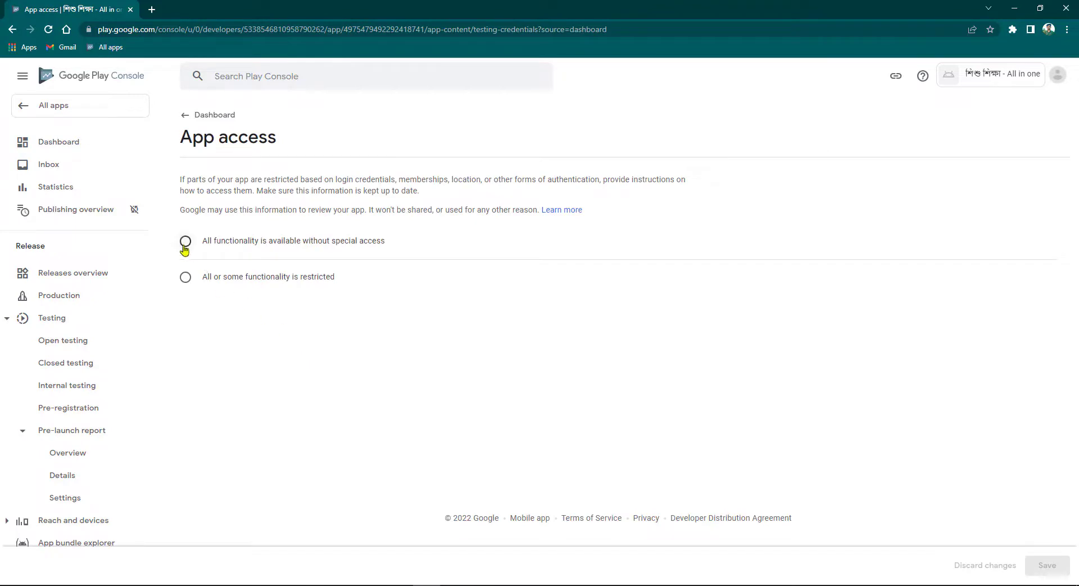
{"action": "left_click", "coordinate": [185, 241]}
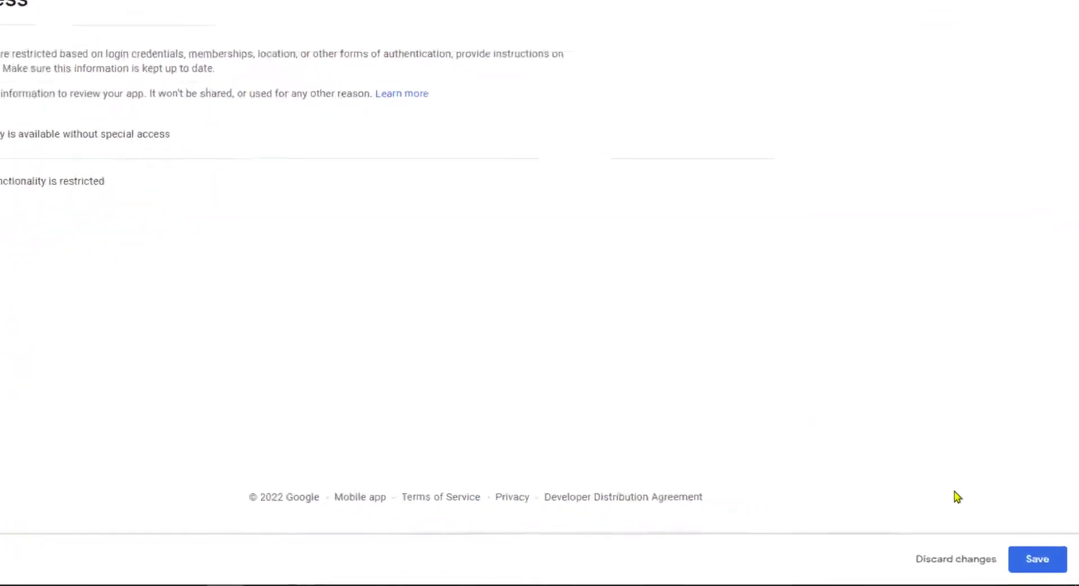
{"action": "left_click", "coordinate": [1014, 548]}
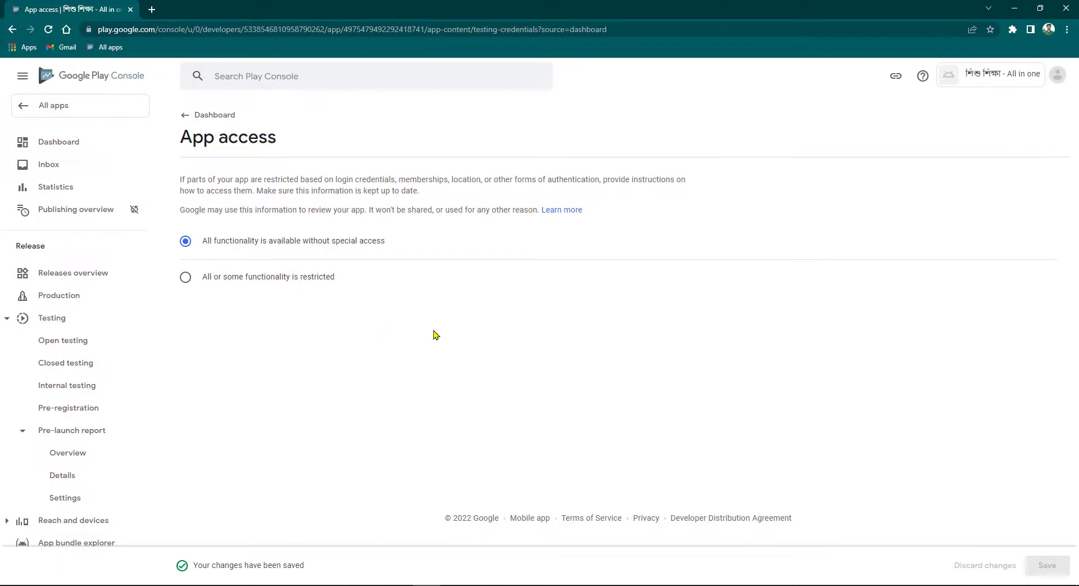
{"action": "left_click", "coordinate": [209, 118]}
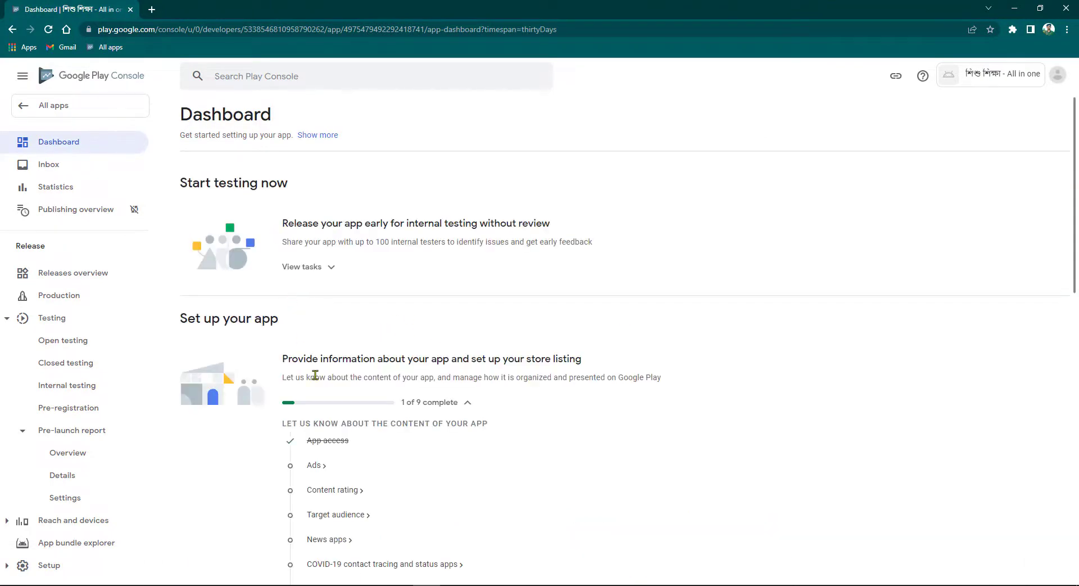
- Complete the Ads declaration with "Yes, my app contains ads", save it, and return to the dashboard
{"action": "scroll", "coordinate": [315, 375], "scroll_direction": "down", "scroll_amount": 3}
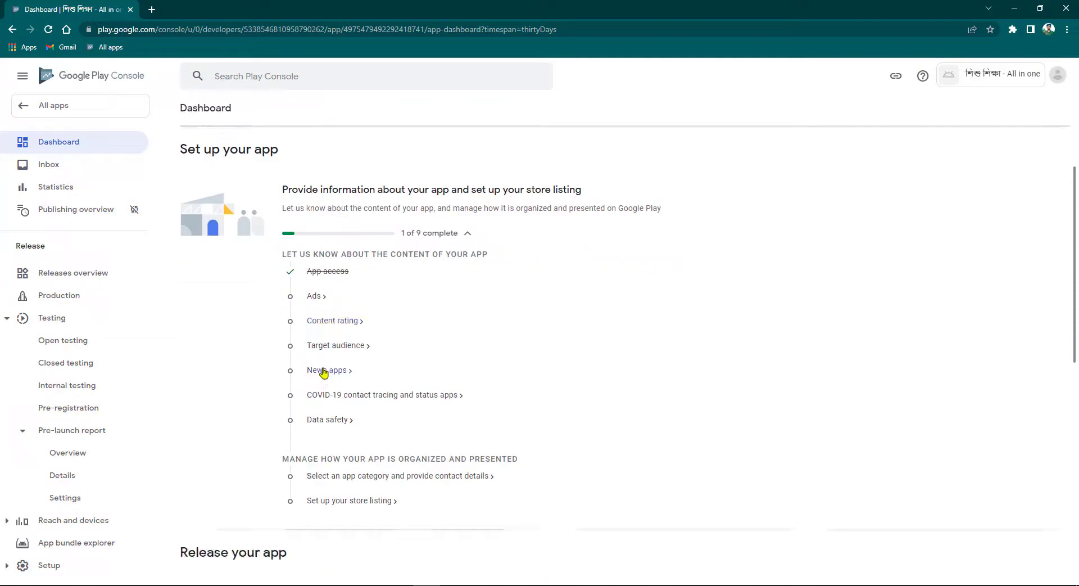
{"action": "left_click", "coordinate": [314, 297]}
{"action": "left_click", "coordinate": [353, 248]}
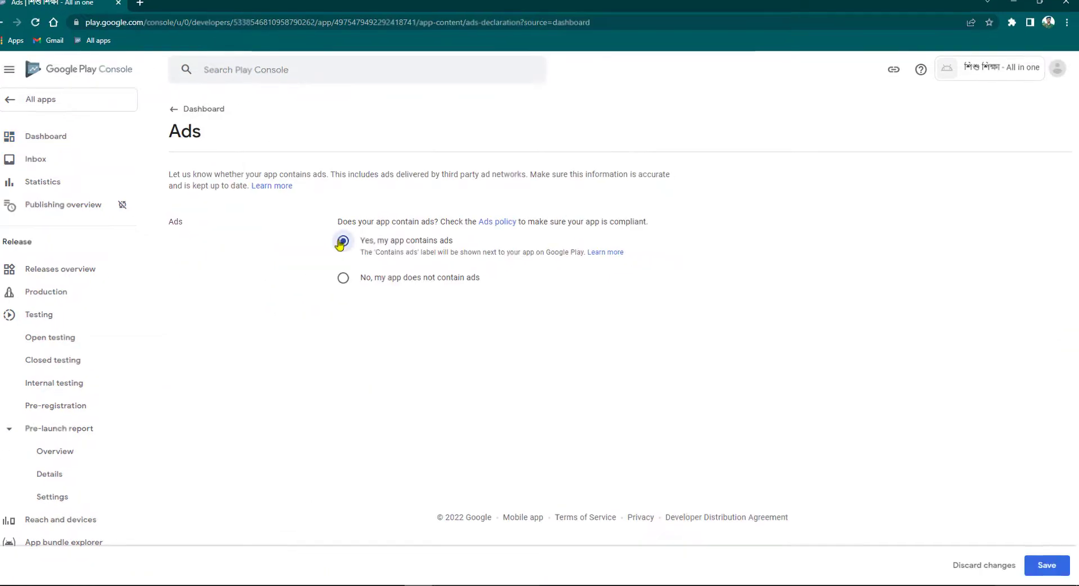
{"action": "left_click", "coordinate": [1045, 564]}
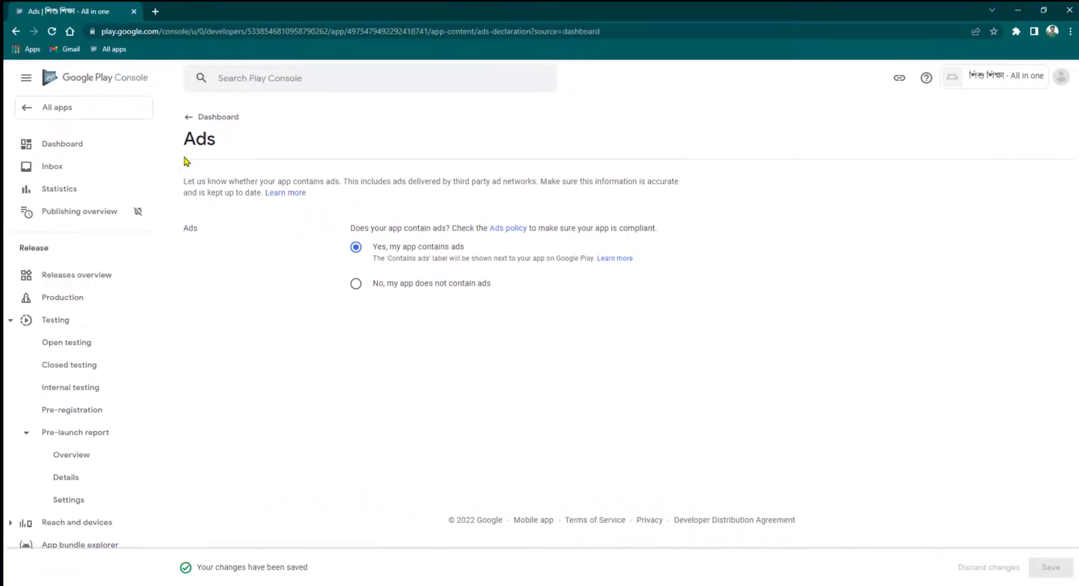
{"action": "left_click", "coordinate": [188, 118]}
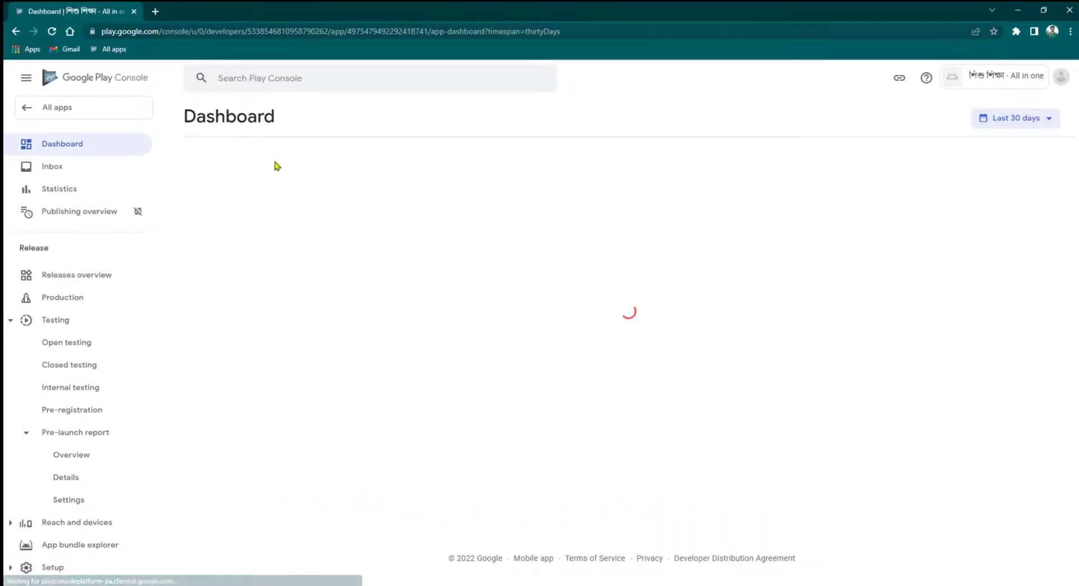
- Start the content rating questionnaire, enter the contact email address, choose the All Other App Types category, and continue to the questions
{"action": "scroll", "coordinate": [414, 446], "scroll_direction": "down", "scroll_amount": 3}
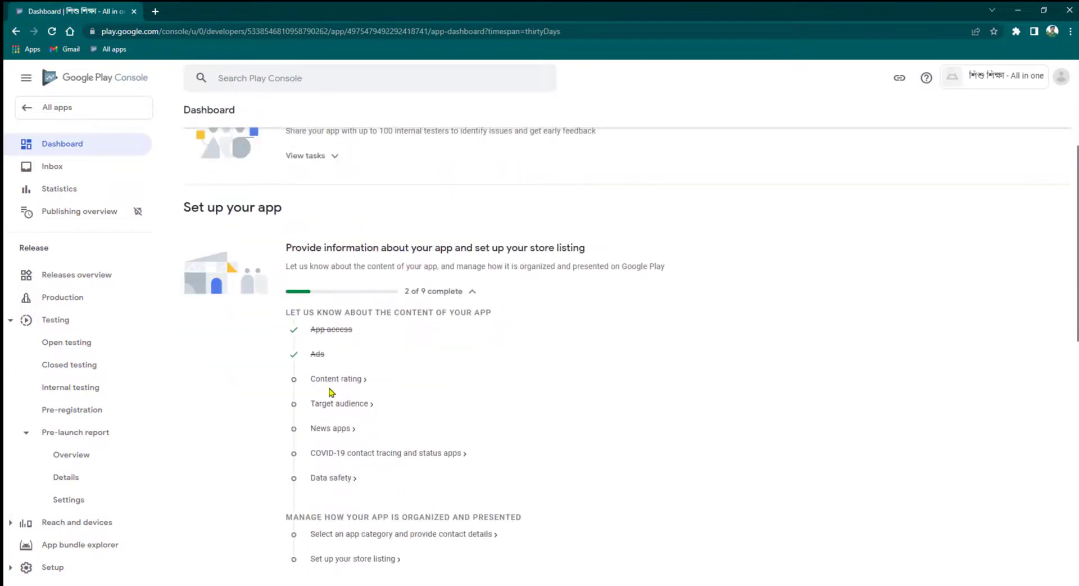
{"action": "left_click", "coordinate": [331, 380]}
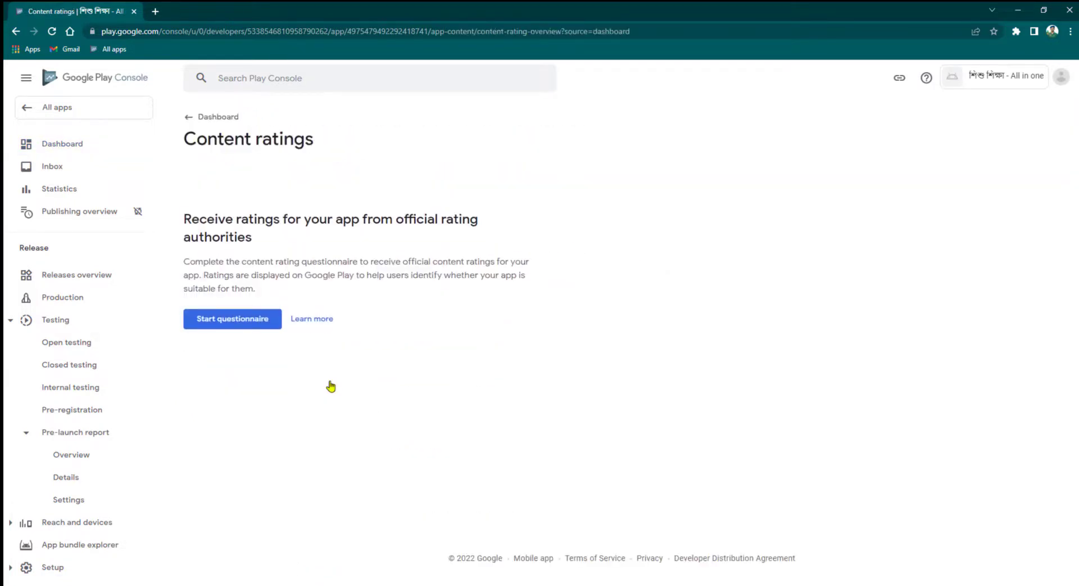
{"action": "left_click", "coordinate": [242, 330]}
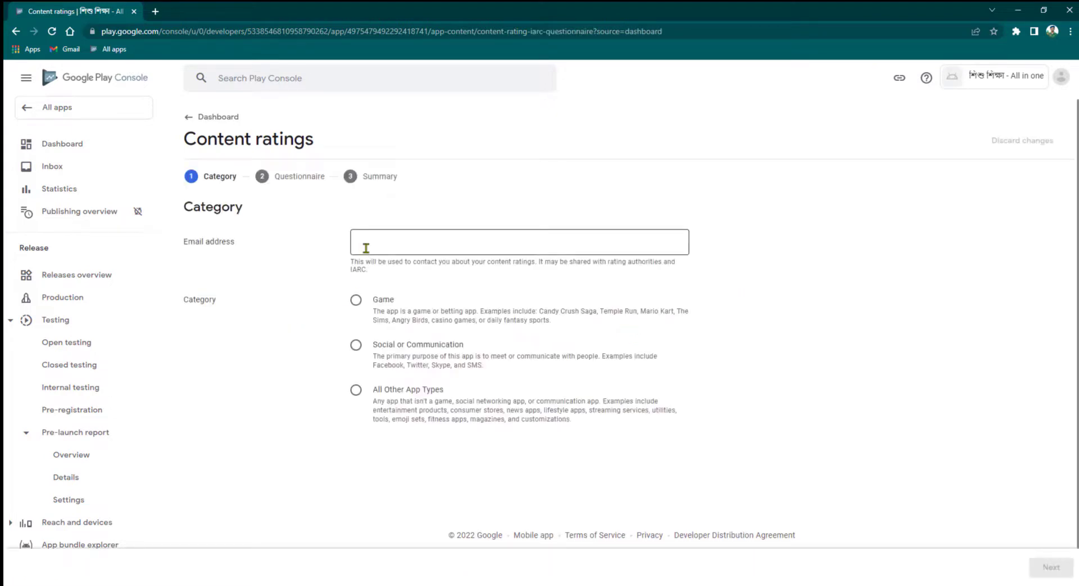
{"action": "left_click", "coordinate": [366, 246]}
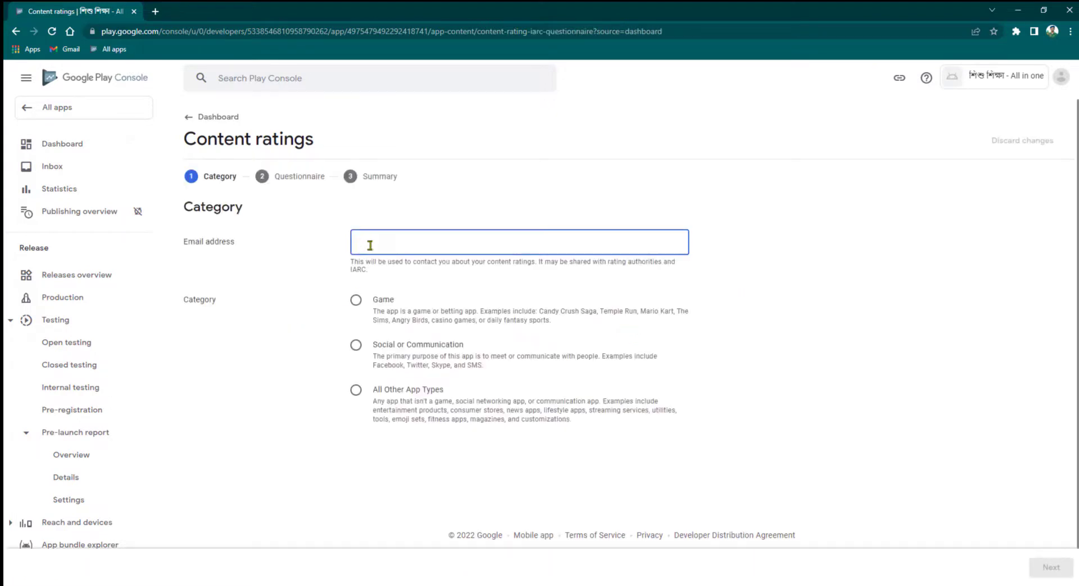
{"action": "type", "text": "con"}
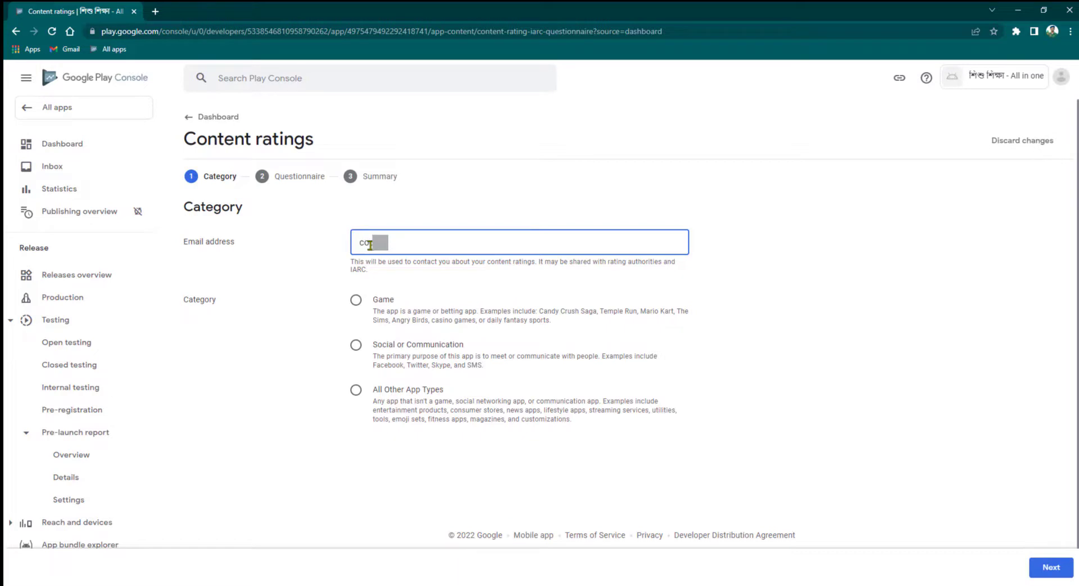
{"action": "type", "text": "........."}
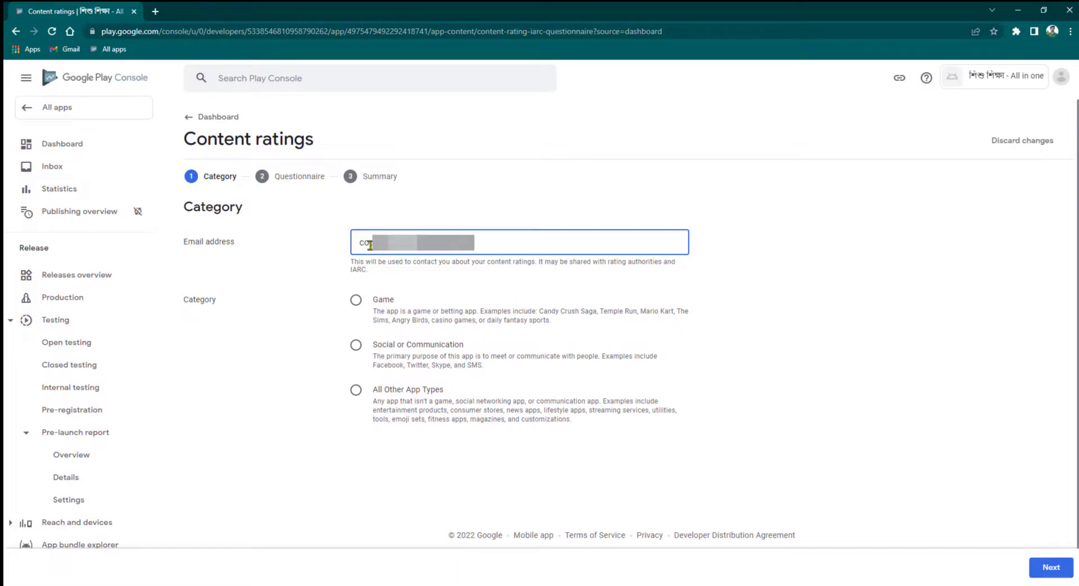
{"action": "left_click", "coordinate": [356, 391]}
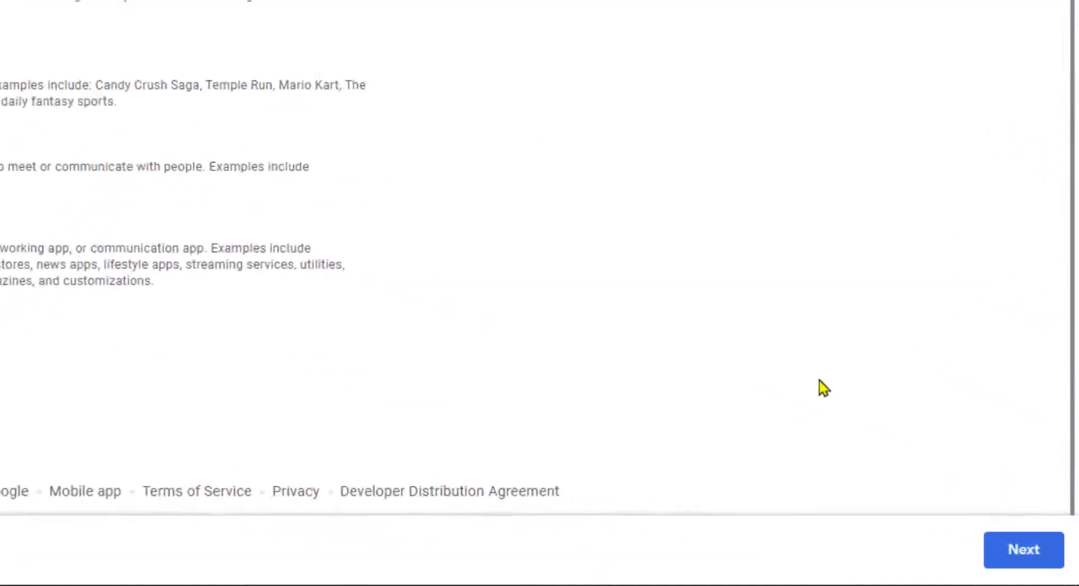
{"action": "left_click", "coordinate": [1017, 553]}
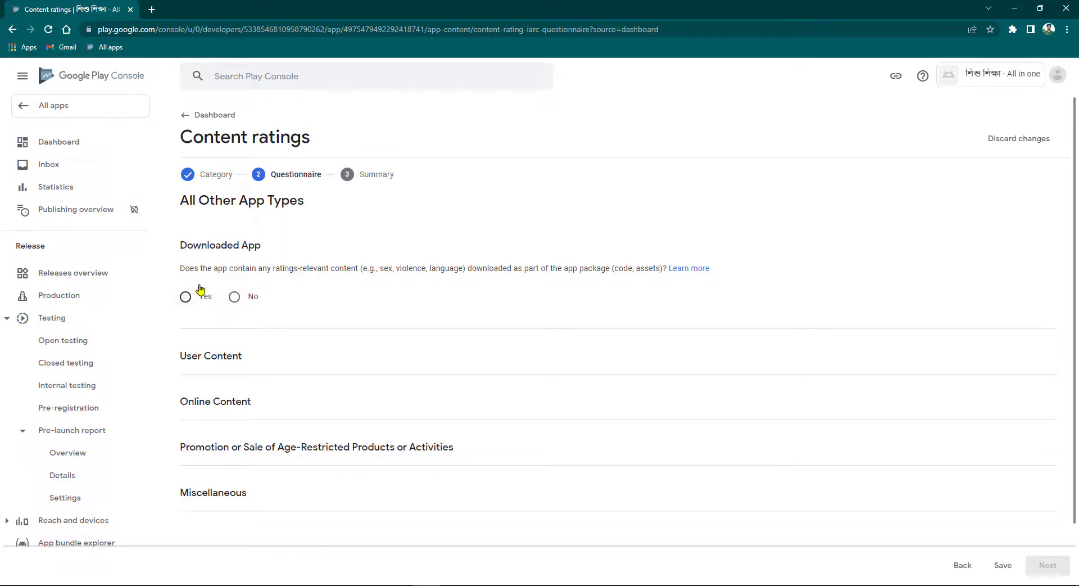
- Answer No to the Downloaded App, User Content, Online Content, and age-restricted products or activities questions
{"action": "left_click", "coordinate": [234, 298]}
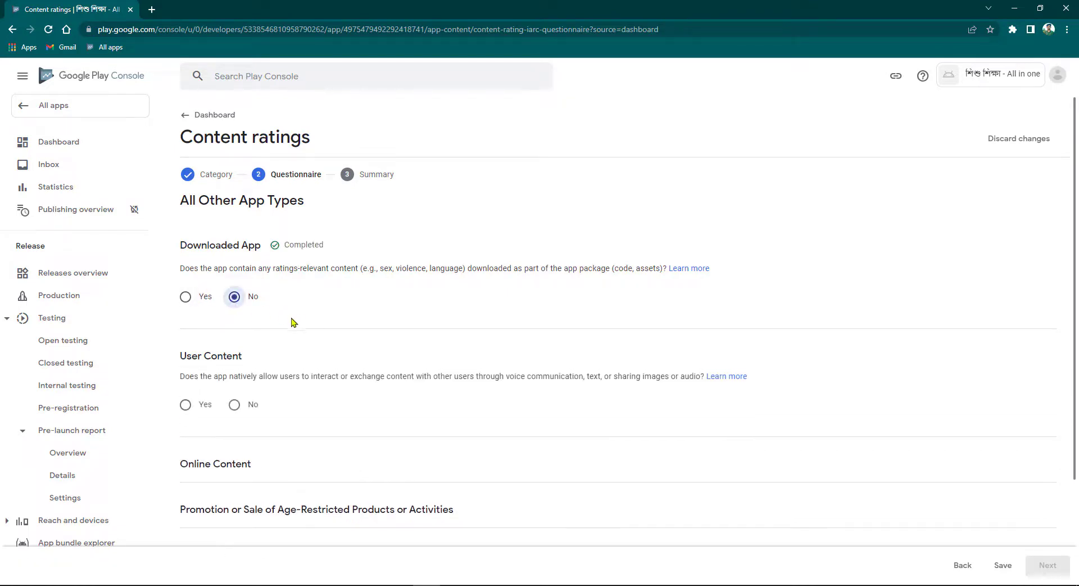
{"action": "left_click", "coordinate": [233, 407]}
{"action": "scroll", "coordinate": [252, 380], "scroll_direction": "down", "scroll_amount": 2}
{"action": "left_click", "coordinate": [234, 405]}
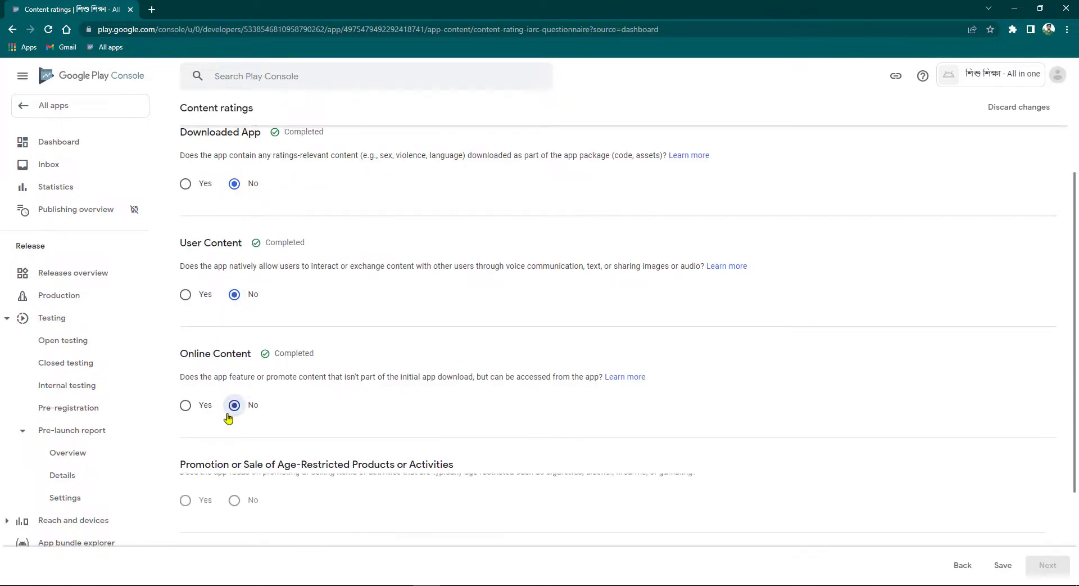
{"action": "scroll", "coordinate": [247, 408], "scroll_direction": "down", "scroll_amount": 3}
{"action": "left_click", "coordinate": [234, 366]}
{"action": "scroll", "coordinate": [270, 383], "scroll_direction": "down", "scroll_amount": 1}
{"action": "scroll", "coordinate": [258, 349], "scroll_direction": "down", "scroll_amount": 2}
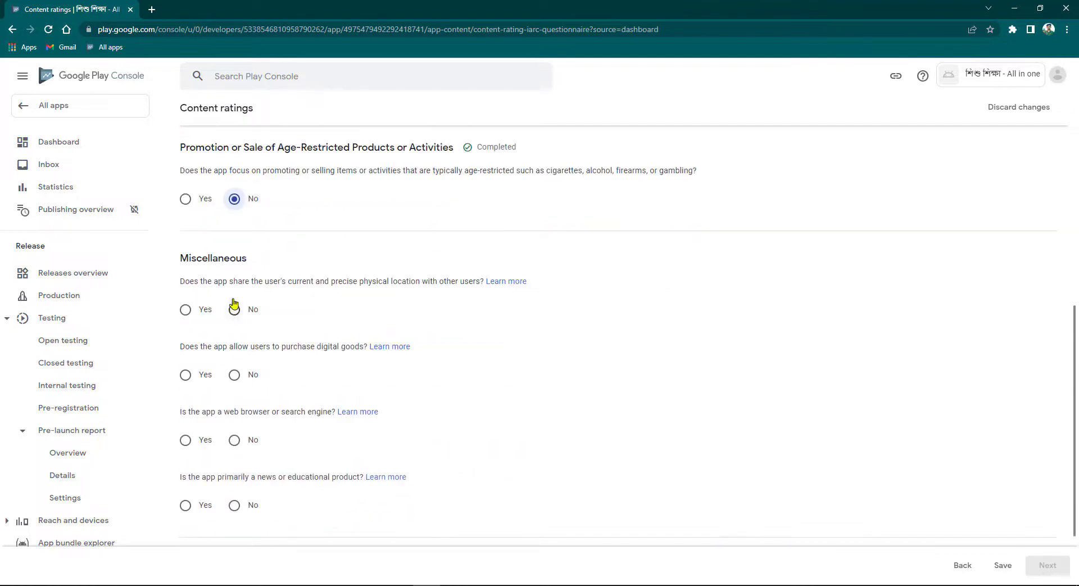
- Answer No to the Miscellaneous questions on location sharing, digital goods purchases, web browser or search engine, and news or educational product
{"action": "left_click", "coordinate": [233, 308]}
{"action": "scroll", "coordinate": [247, 315], "scroll_direction": "down", "scroll_amount": 2}
{"action": "left_click", "coordinate": [234, 282]}
{"action": "left_click", "coordinate": [235, 351]}
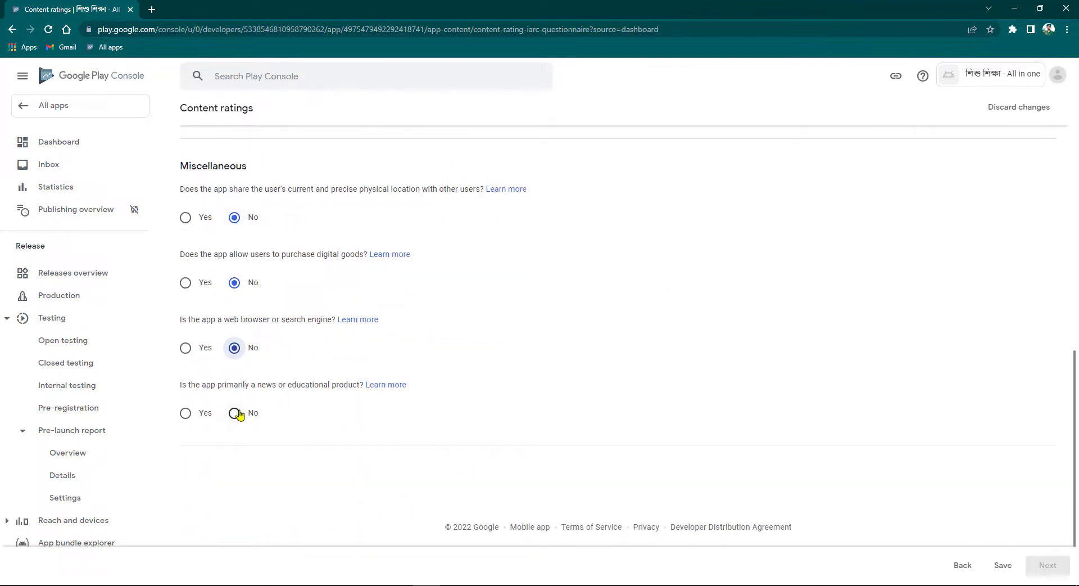
{"action": "left_click", "coordinate": [239, 415]}
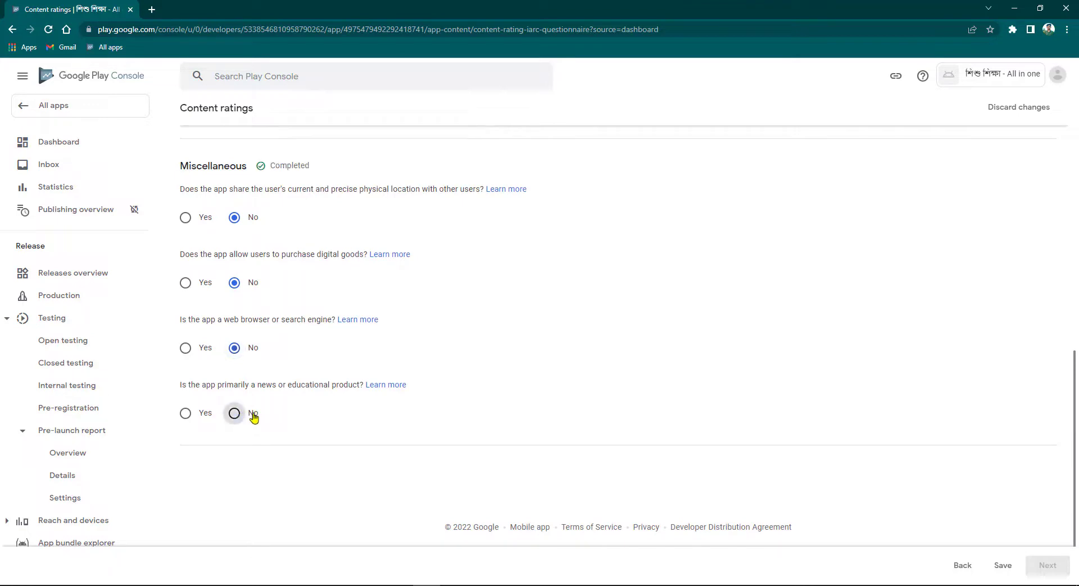
- Review and save the questionnaire answers, submit the content rating from the summary, and return to the dashboard
{"action": "scroll", "coordinate": [488, 362], "scroll_direction": "up", "scroll_amount": 3}
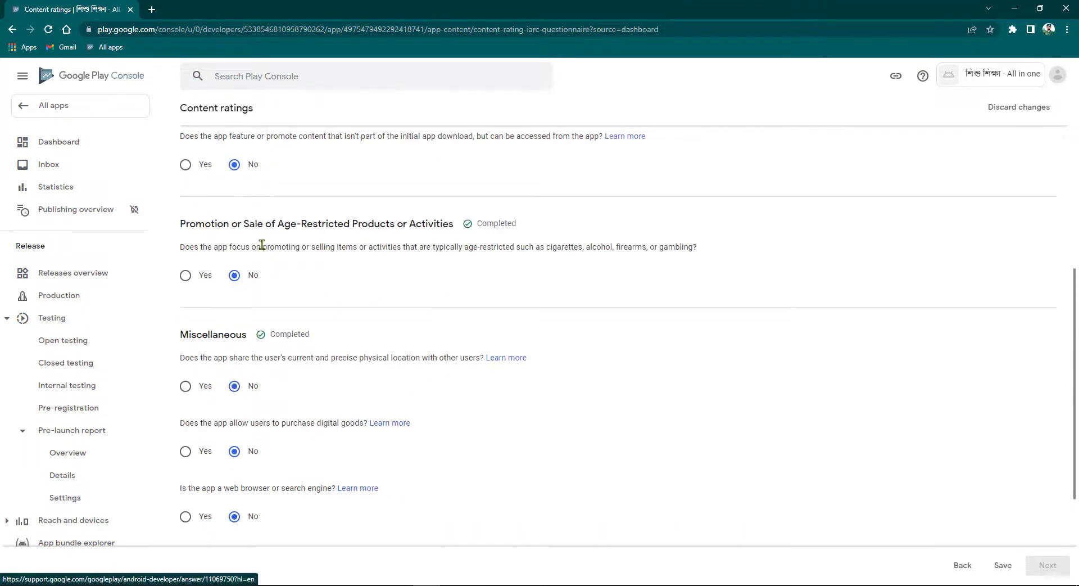
{"action": "scroll", "coordinate": [403, 224], "scroll_direction": "up", "scroll_amount": 6}
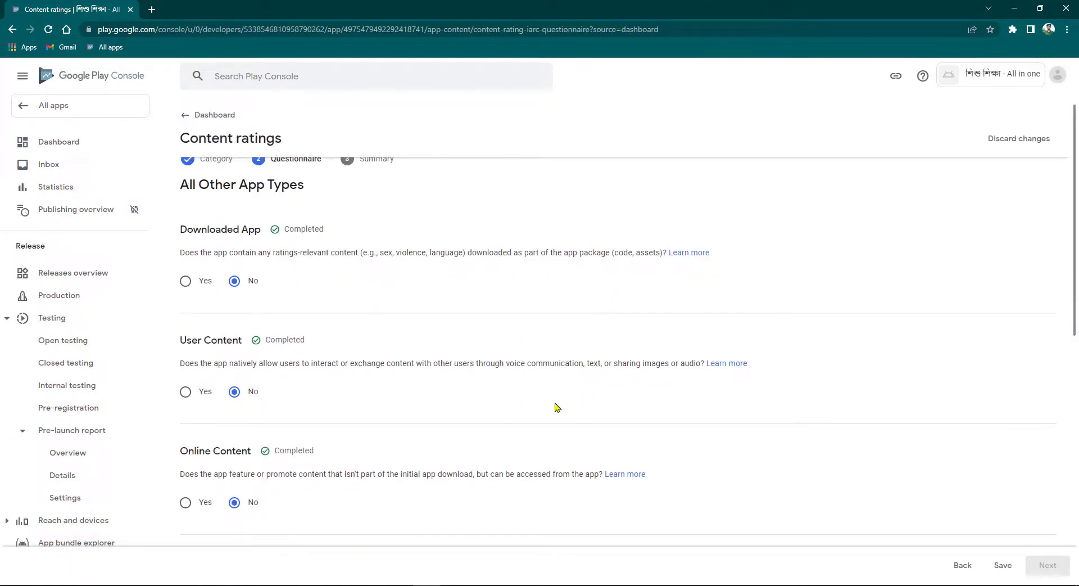
{"action": "scroll", "coordinate": [754, 405], "scroll_direction": "down", "scroll_amount": 10}
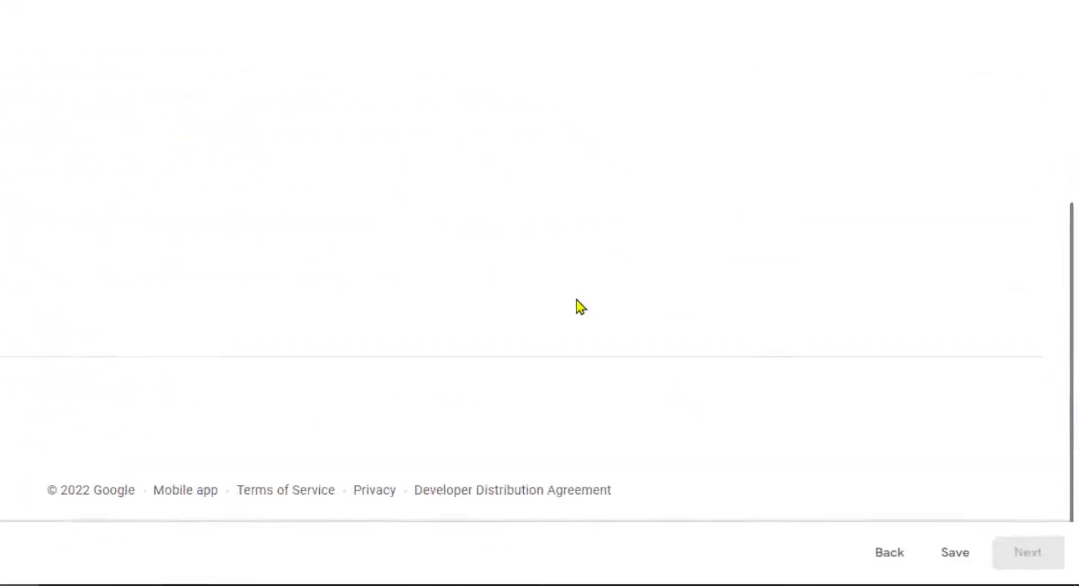
{"action": "left_click", "coordinate": [917, 534]}
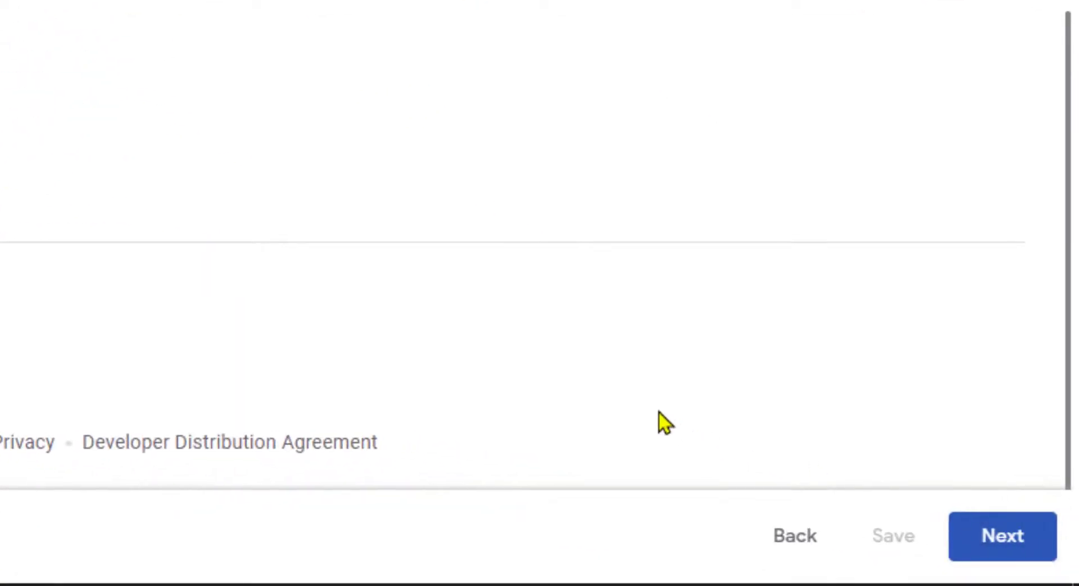
{"action": "scroll", "coordinate": [518, 383], "scroll_direction": "down", "scroll_amount": 5}
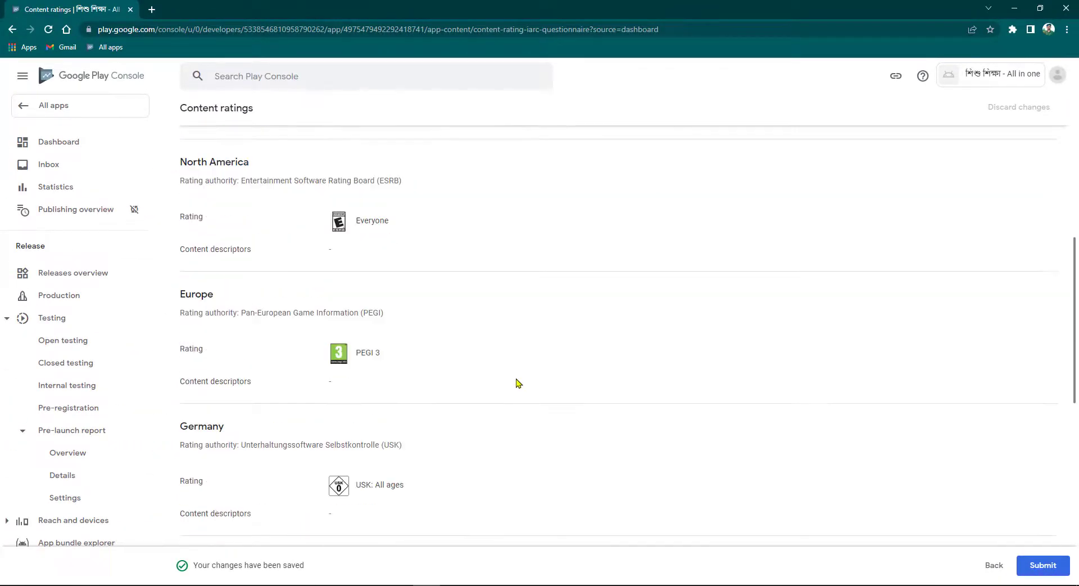
{"action": "scroll", "coordinate": [518, 383], "scroll_direction": "down", "scroll_amount": 10}
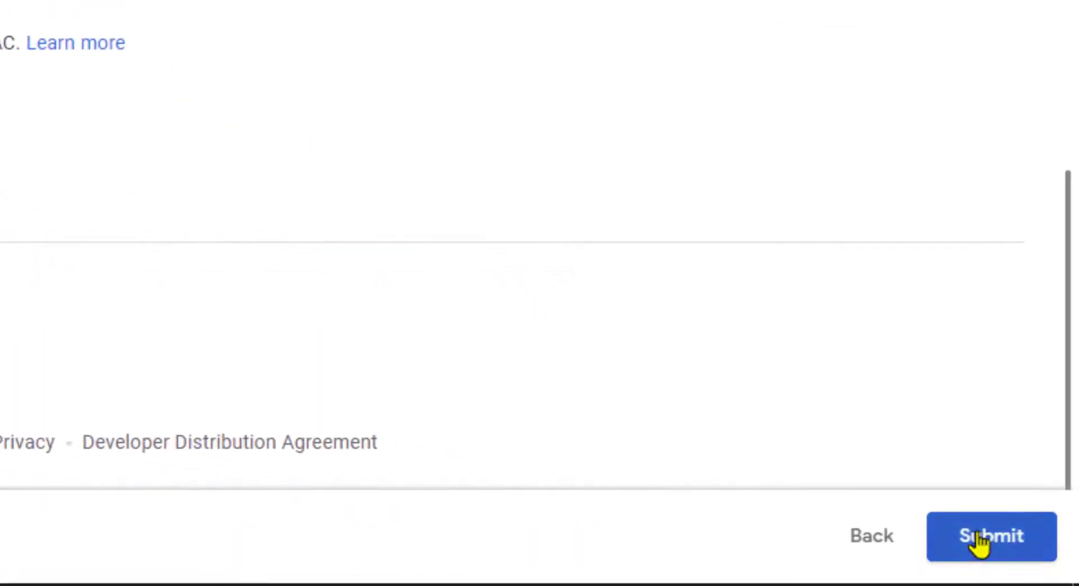
{"action": "left_click", "coordinate": [978, 537]}
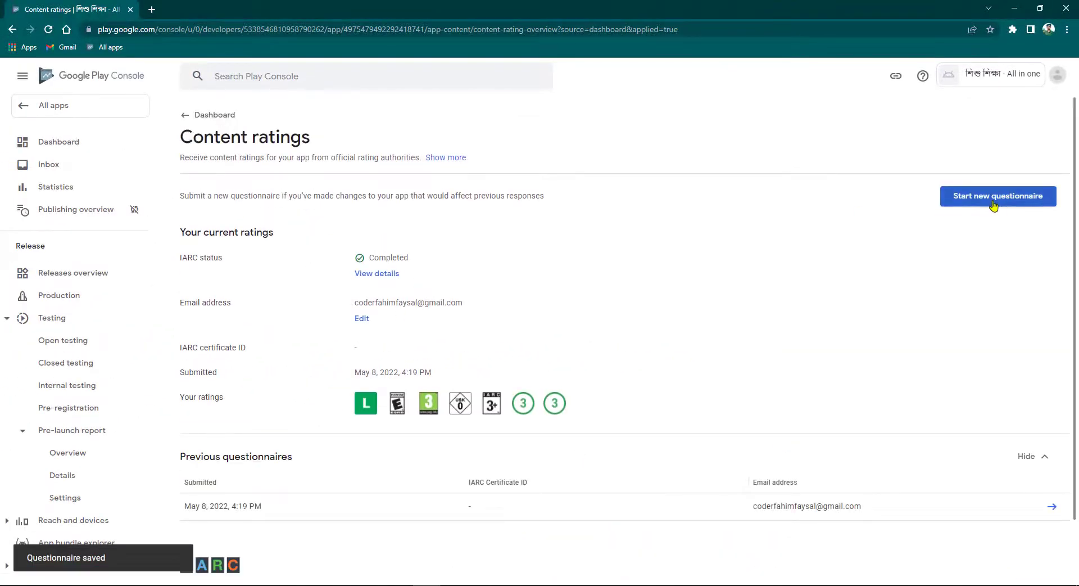
{"action": "left_click", "coordinate": [189, 128]}
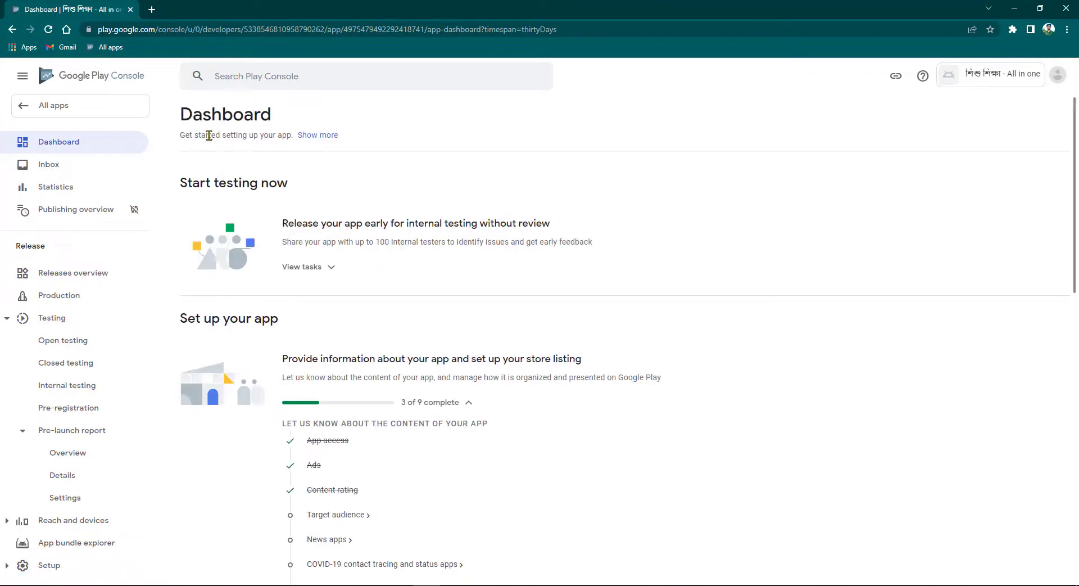
- Open the Target audience task, choose the 18 and over age group, and continue to Store presence
{"action": "scroll", "coordinate": [323, 349], "scroll_direction": "down", "scroll_amount": 3}
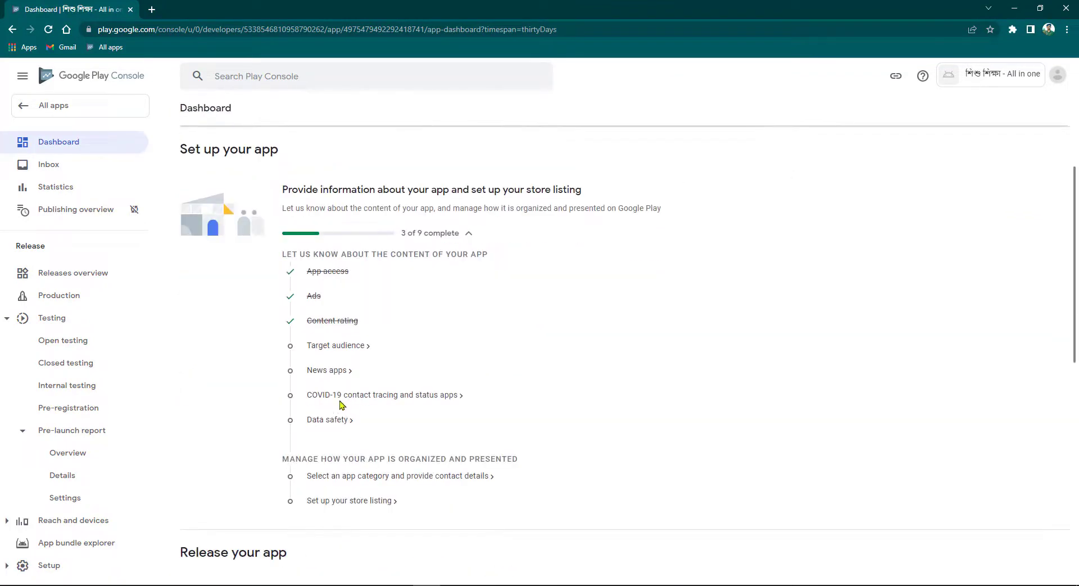
{"action": "left_click", "coordinate": [324, 347]}
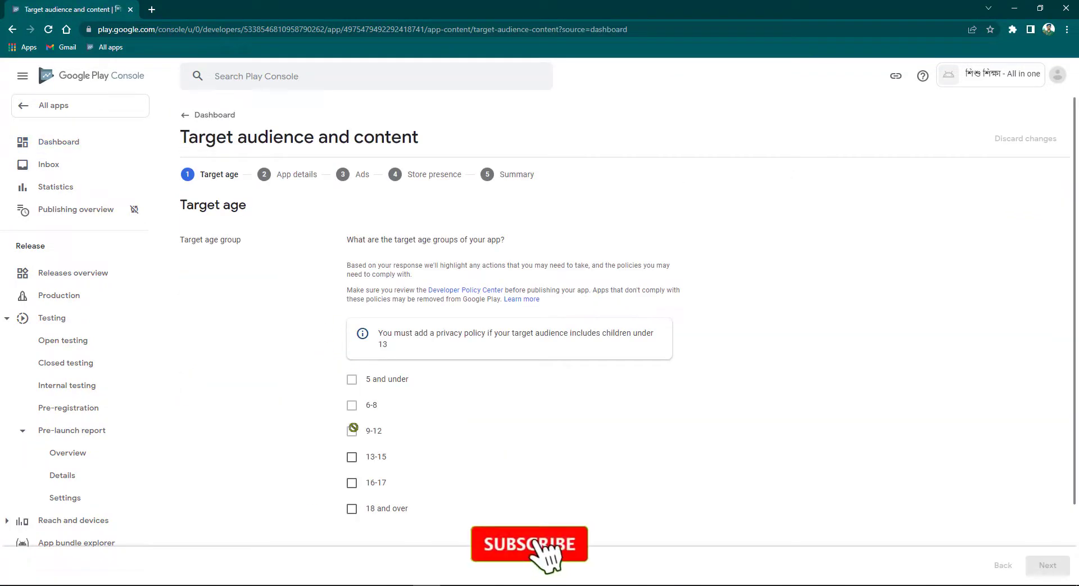
{"action": "left_click", "coordinate": [352, 509]}
{"action": "scroll", "coordinate": [742, 441], "scroll_direction": "down", "scroll_amount": 3}
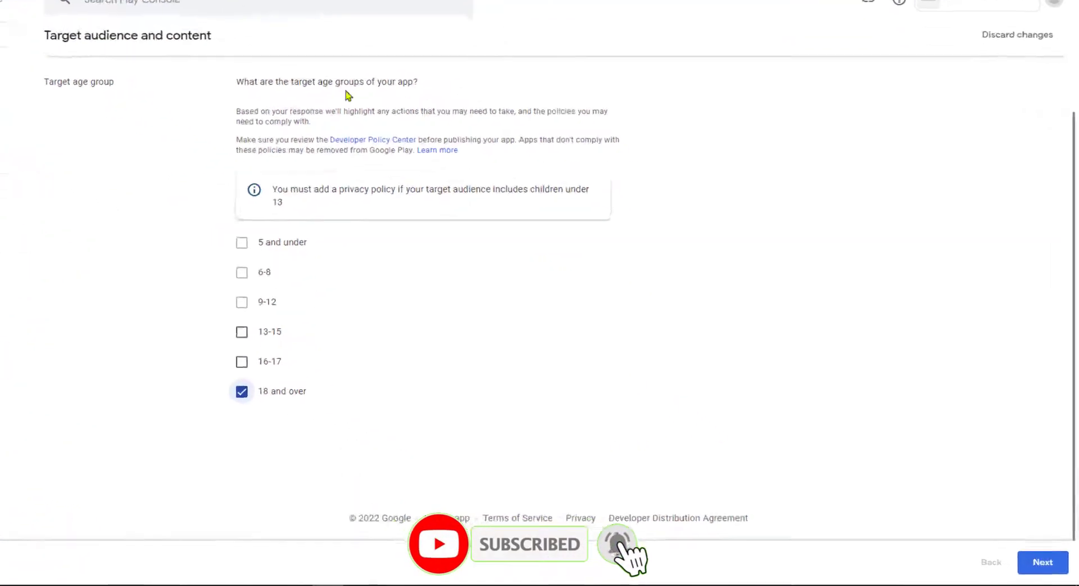
{"action": "left_click", "coordinate": [1044, 563]}
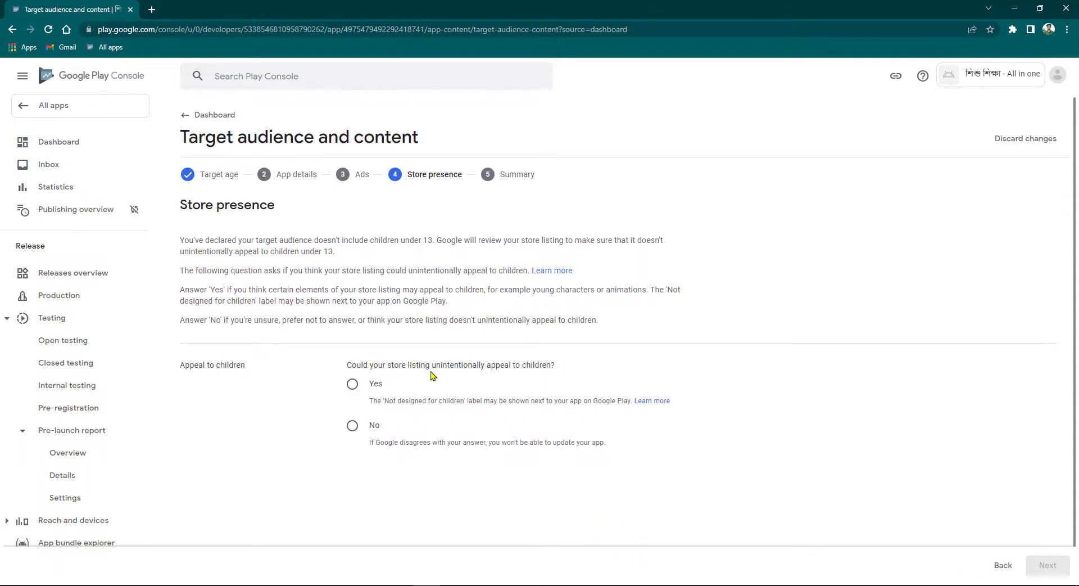
- Answer No to the store listing unintentionally appealing to children, save the target audience declaration, and return to the dashboard
{"action": "left_click", "coordinate": [353, 426]}
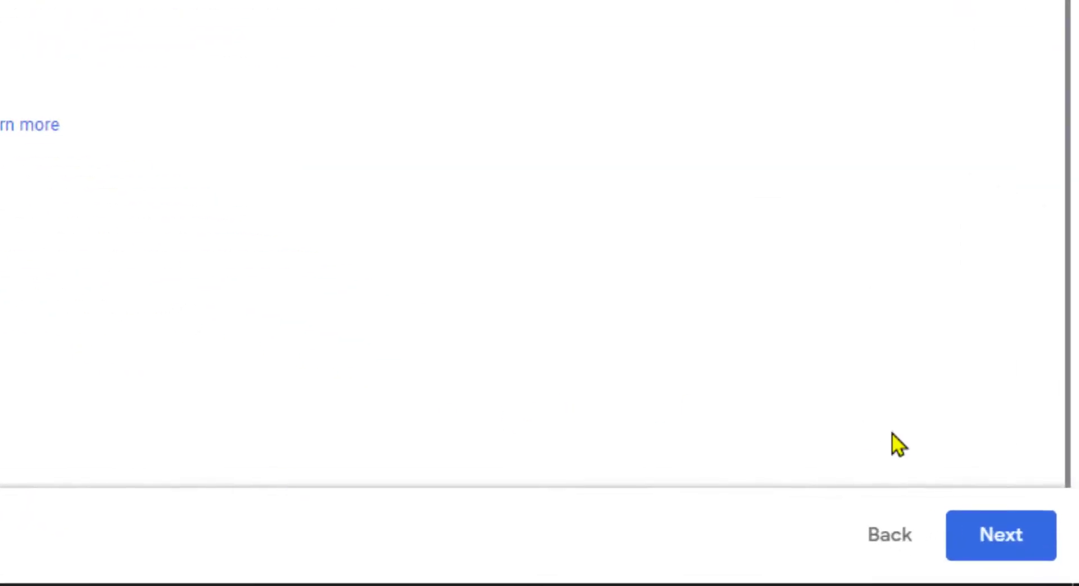
{"action": "left_click", "coordinate": [1000, 541]}
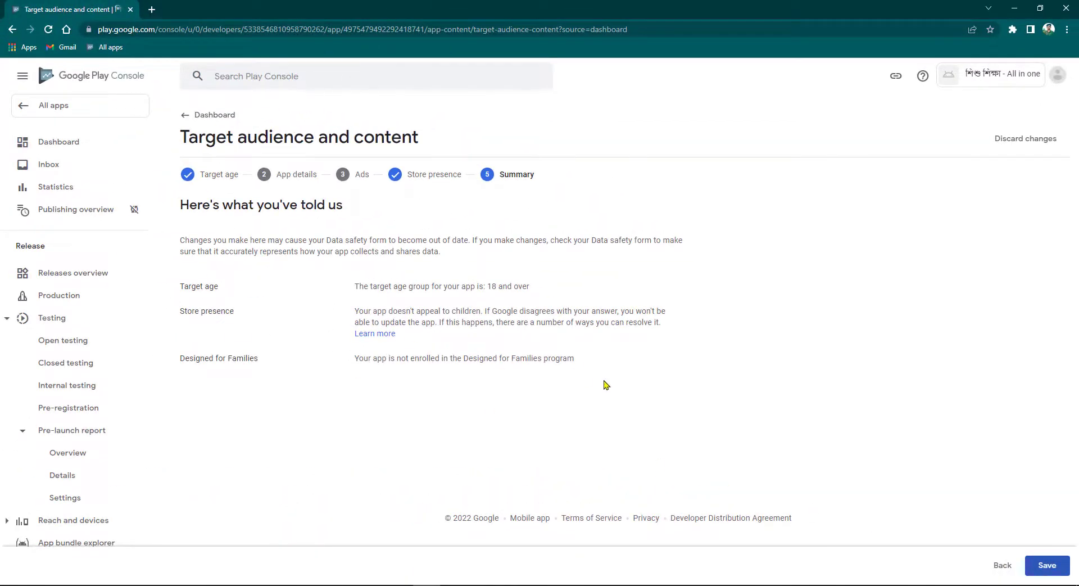
{"action": "left_click", "coordinate": [1037, 565]}
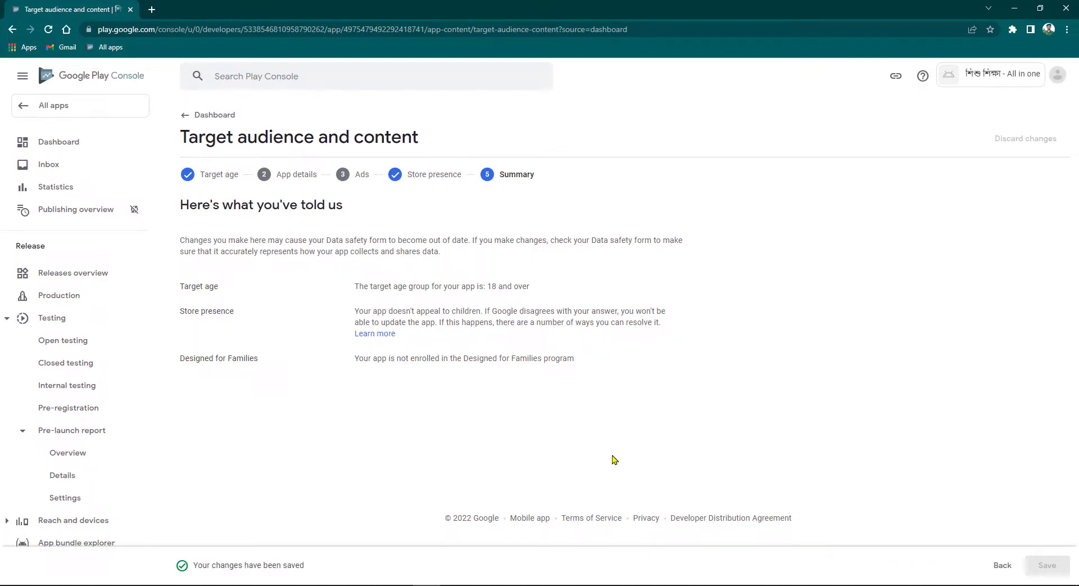
{"action": "left_click", "coordinate": [196, 116]}
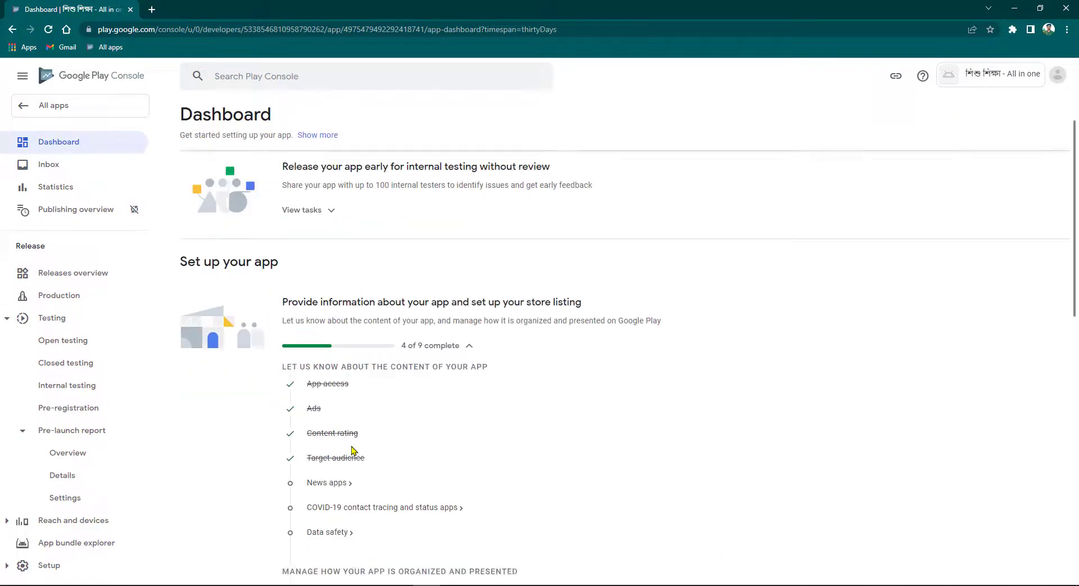
- Complete the News apps declaration with No, save it, and return to the dashboard
{"action": "scroll", "coordinate": [353, 449], "scroll_direction": "down", "scroll_amount": 2}
{"action": "left_click", "coordinate": [318, 372]}
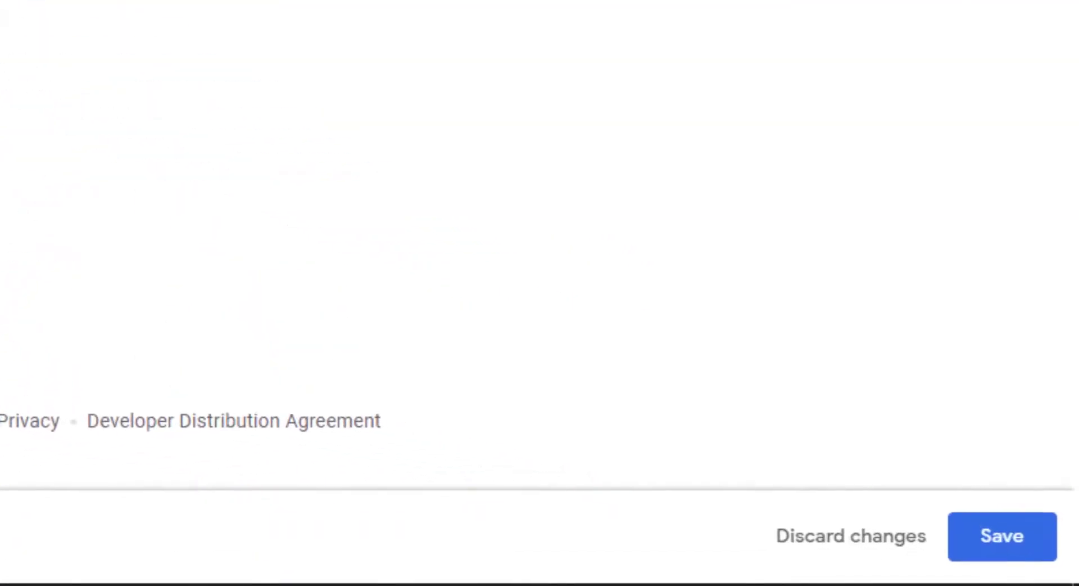
{"action": "left_click", "coordinate": [981, 535]}
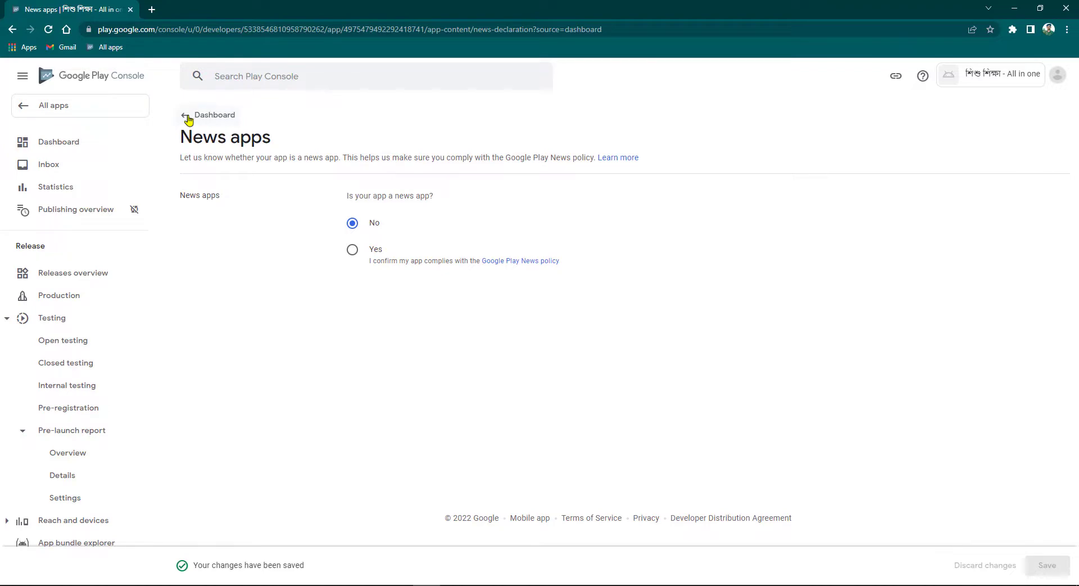
{"action": "left_click", "coordinate": [188, 118]}
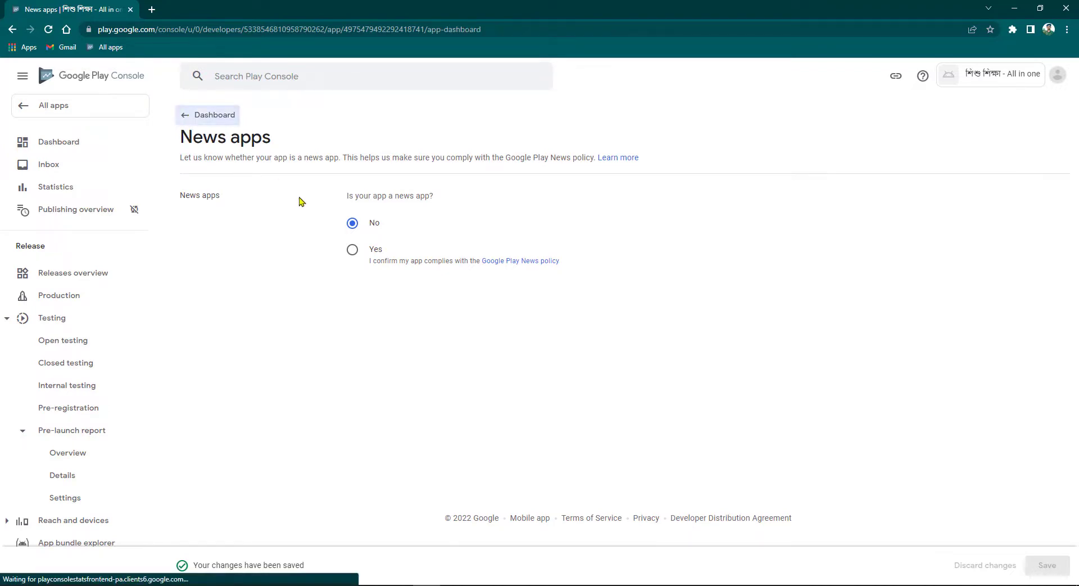
- Declare that the app is not a publicly available COVID-19 contact tracing or status app, save, and return to the dashboard
{"action": "scroll", "coordinate": [358, 467], "scroll_direction": "down", "scroll_amount": 3}
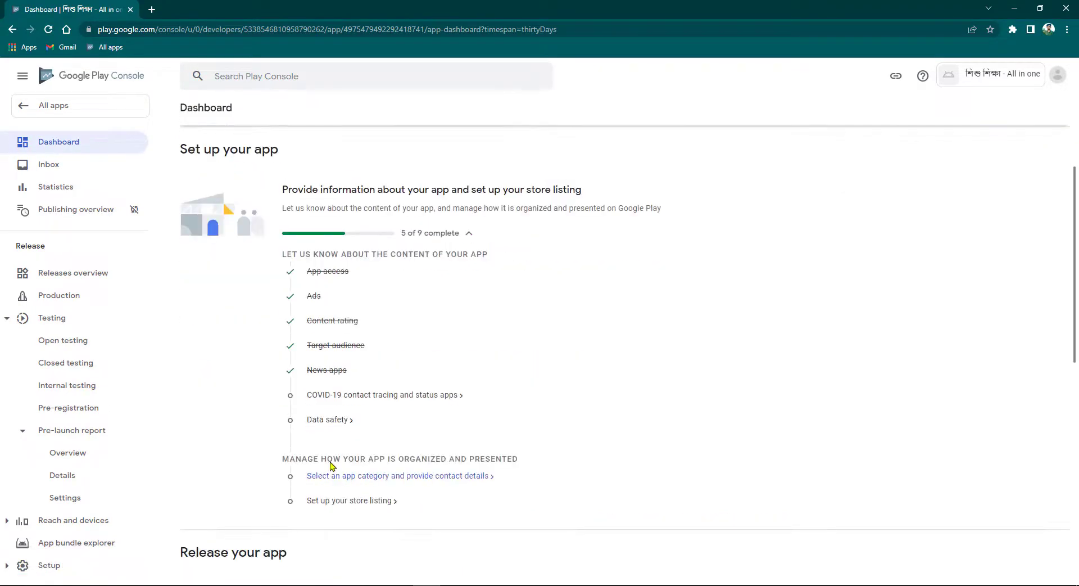
{"action": "left_click", "coordinate": [329, 395]}
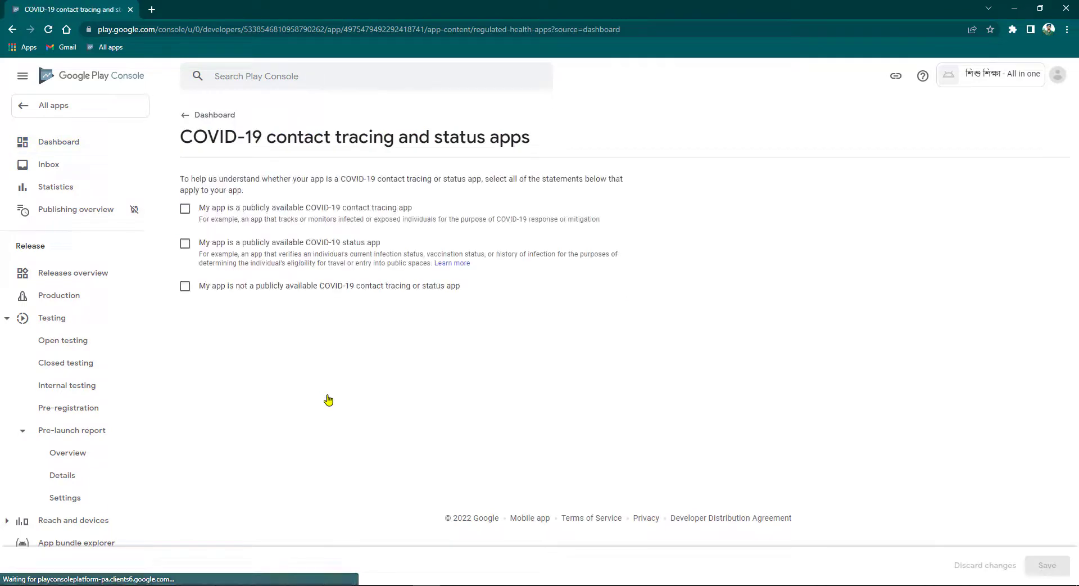
{"action": "left_click", "coordinate": [201, 285]}
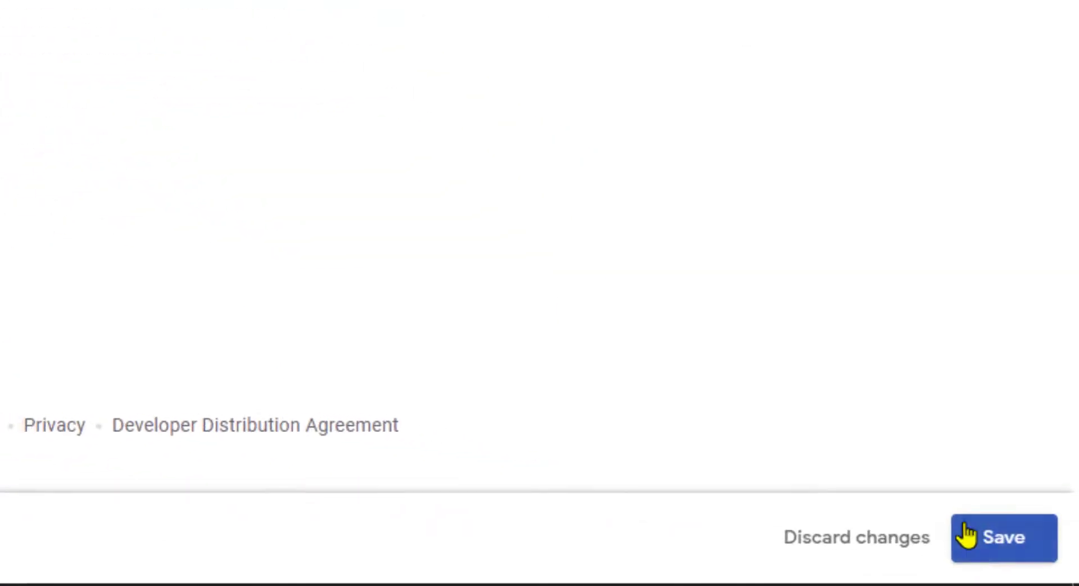
{"action": "left_click", "coordinate": [966, 534]}
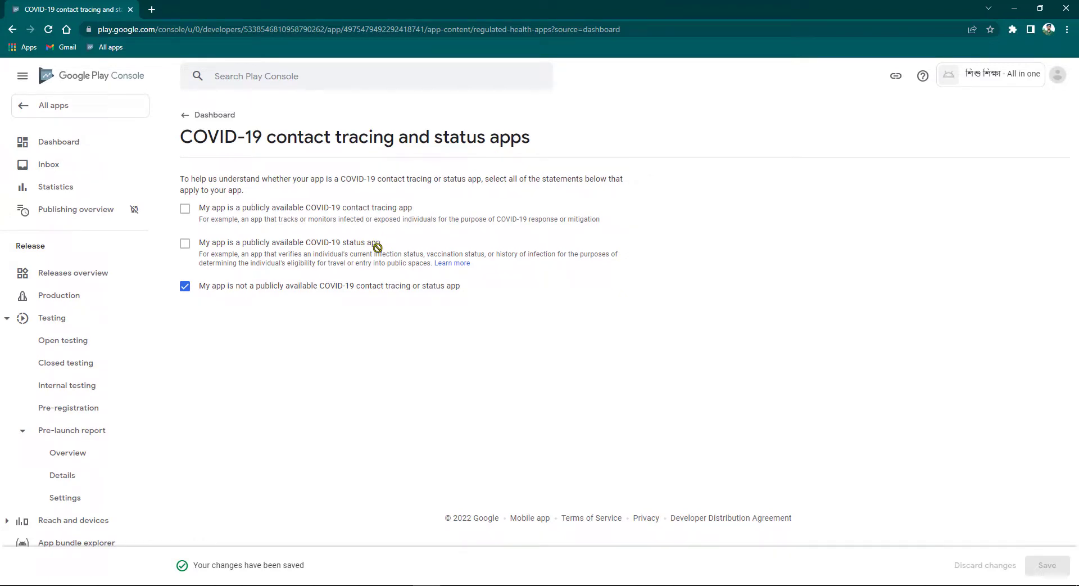
{"action": "left_click", "coordinate": [178, 117]}
- Open the Data safety task, answer No to collecting or sharing required user data types, and continue to the preview
{"action": "scroll", "coordinate": [368, 428], "scroll_direction": "down", "scroll_amount": 4}
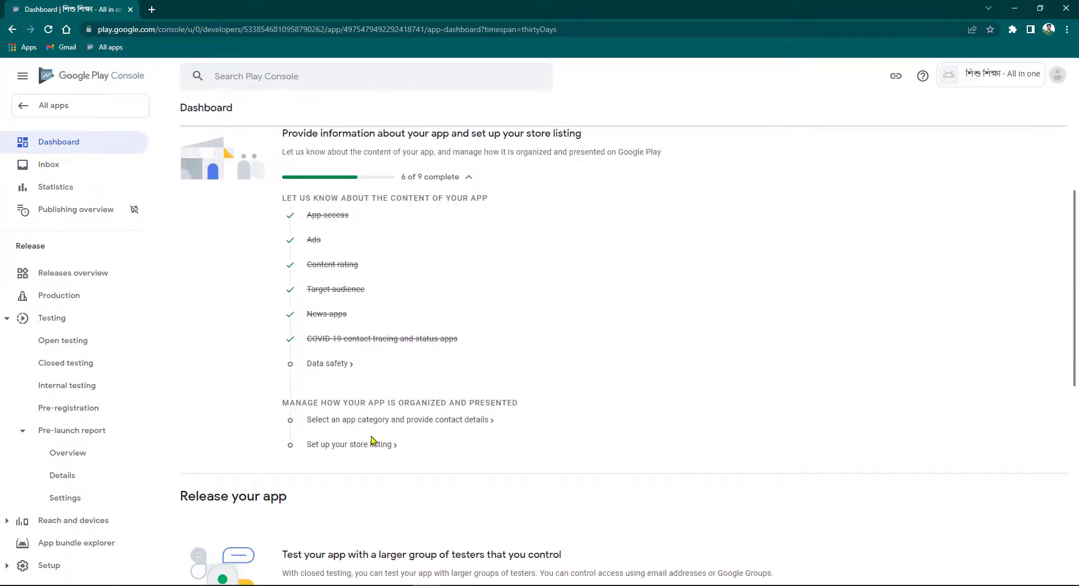
{"action": "left_click", "coordinate": [328, 365]}
{"action": "scroll", "coordinate": [539, 337], "scroll_direction": "down", "scroll_amount": 10}
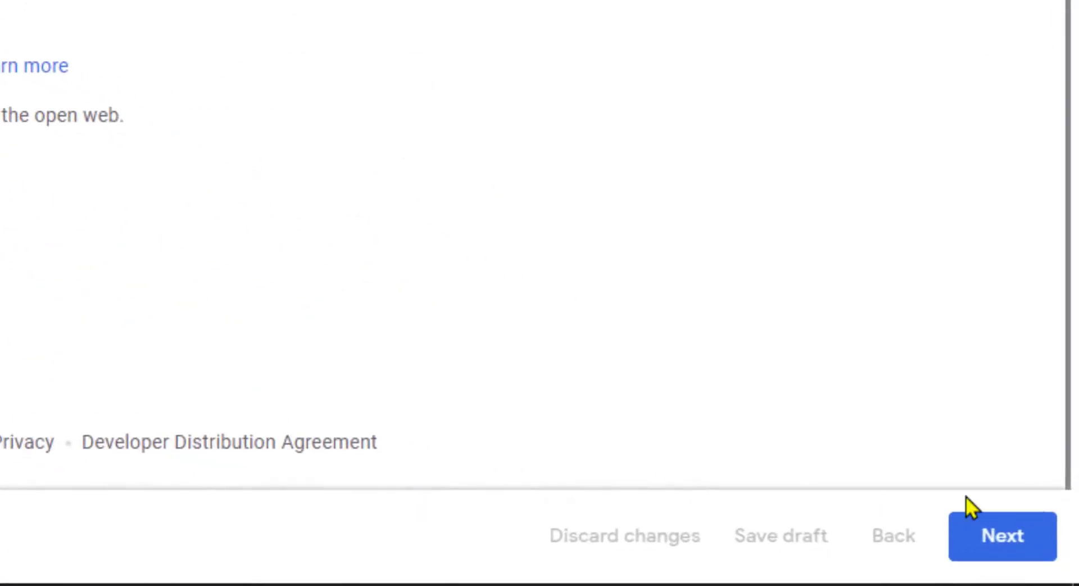
{"action": "left_click", "coordinate": [1016, 557]}
{"action": "left_click", "coordinate": [186, 325]}
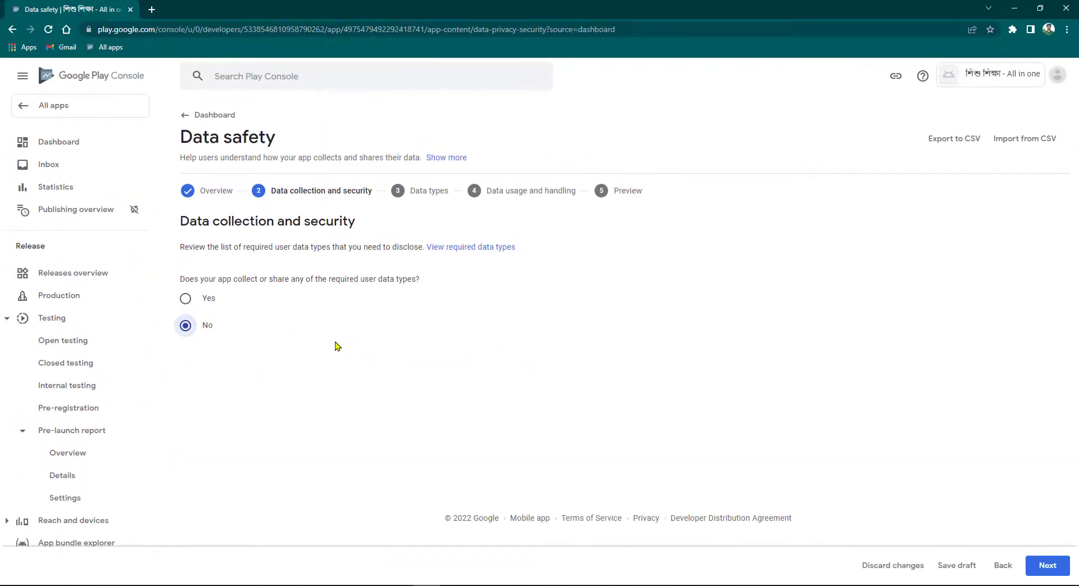
{"action": "left_click", "coordinate": [1048, 565]}
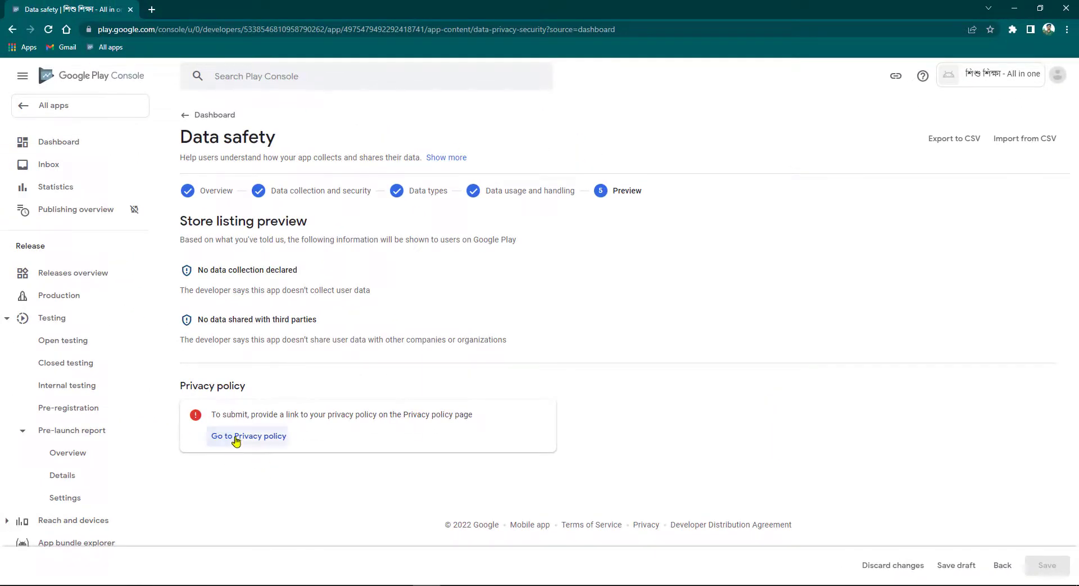
{"action": "right_click", "coordinate": [219, 441]}
{"action": "left_click", "coordinate": [220, 440]}
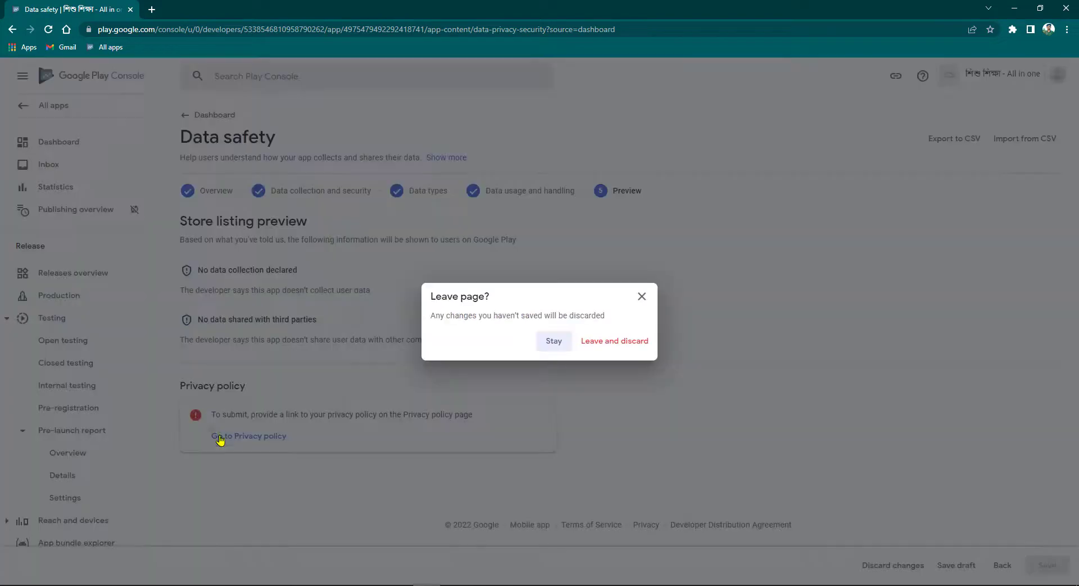
{"action": "left_click", "coordinate": [599, 349]}
{"action": "left_click", "coordinate": [239, 241]}
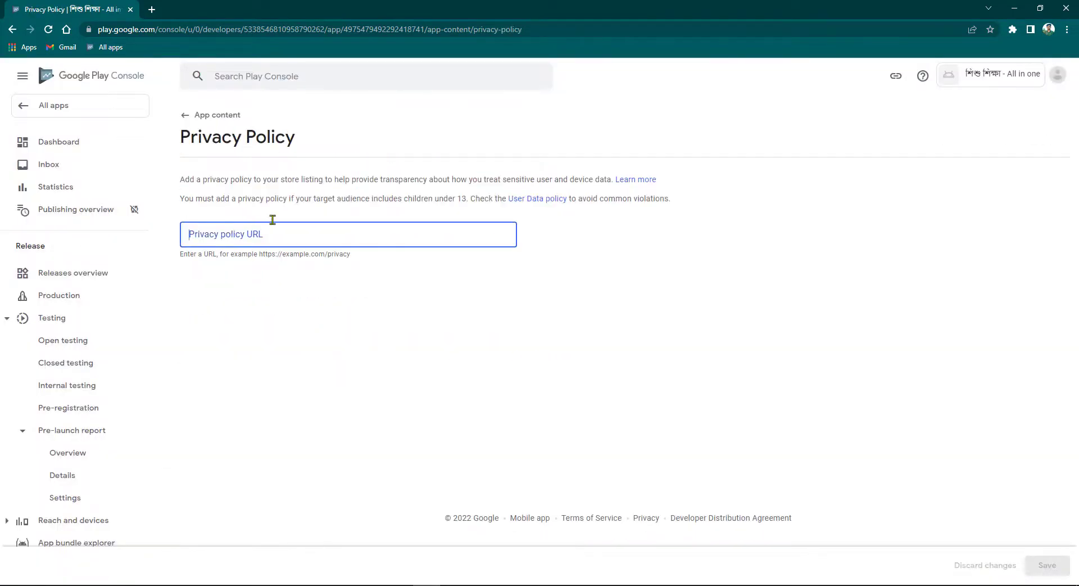
{"action": "key", "text": "ctrl+v"}
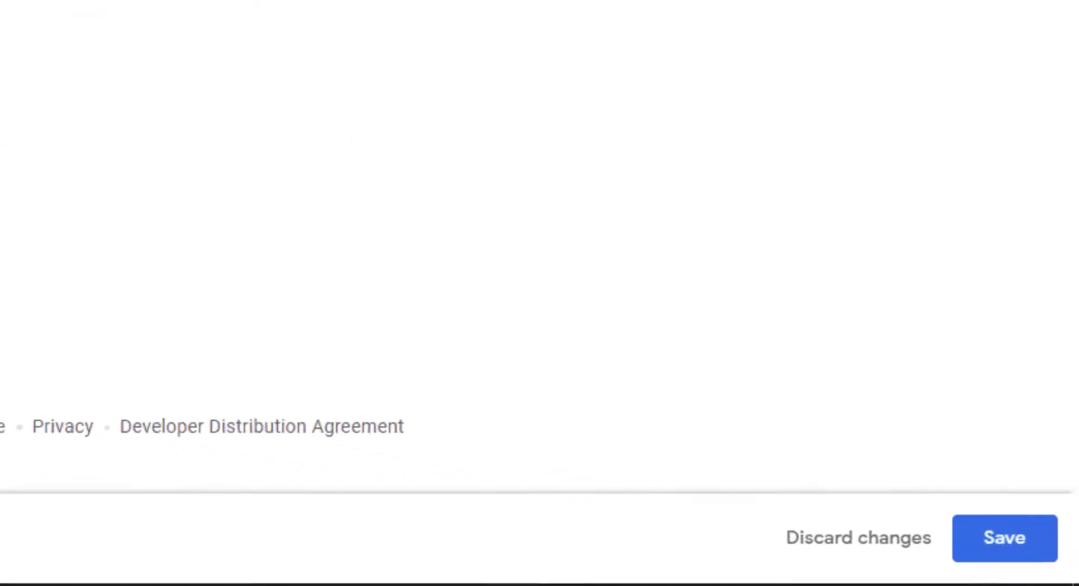
{"action": "left_click", "coordinate": [1051, 569]}
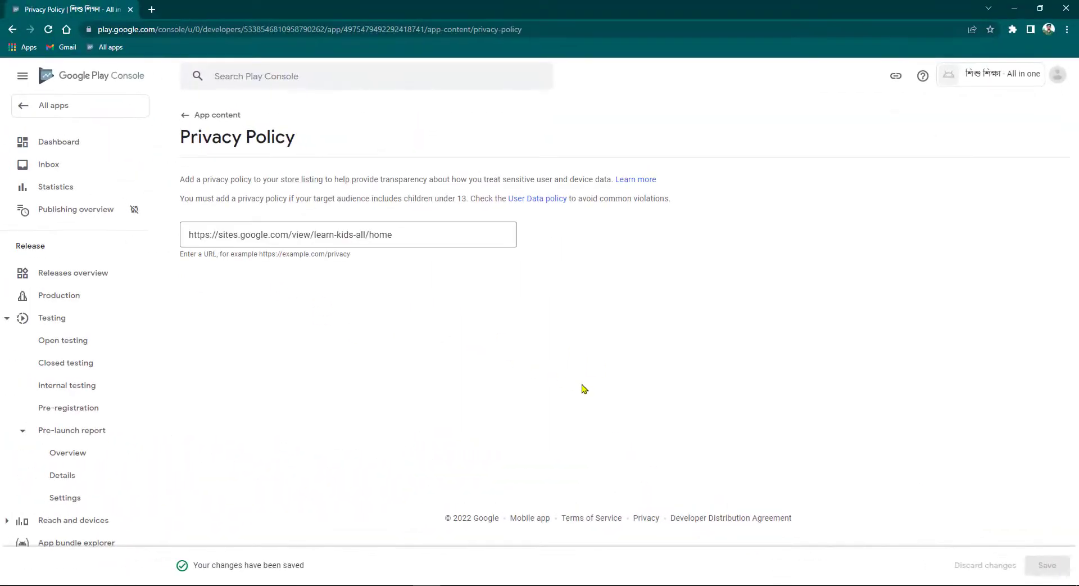
{"action": "left_click", "coordinate": [186, 115]}
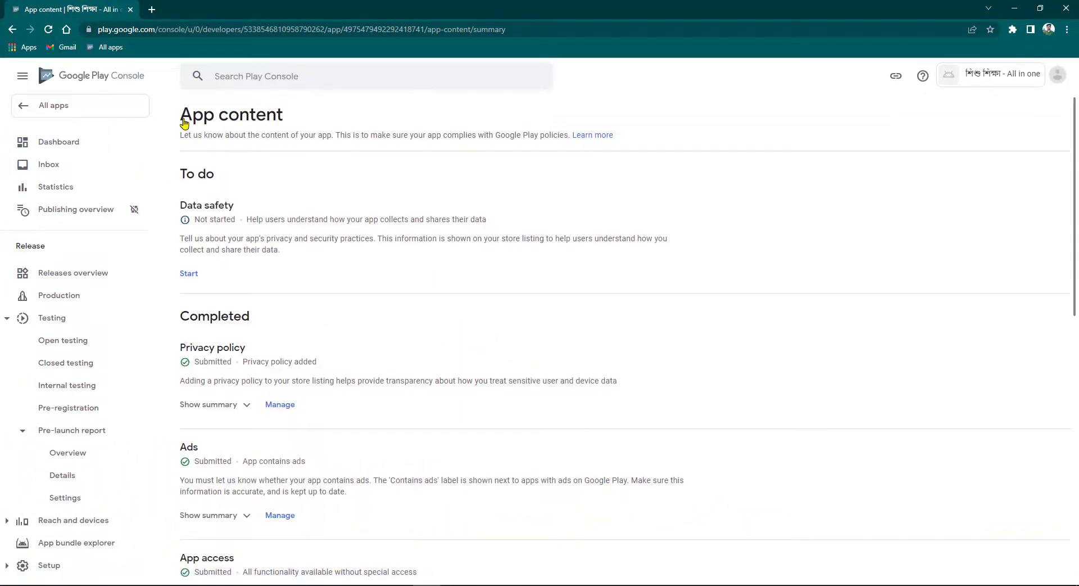
{"action": "left_click", "coordinate": [59, 295]}
{"action": "left_click", "coordinate": [25, 143]}
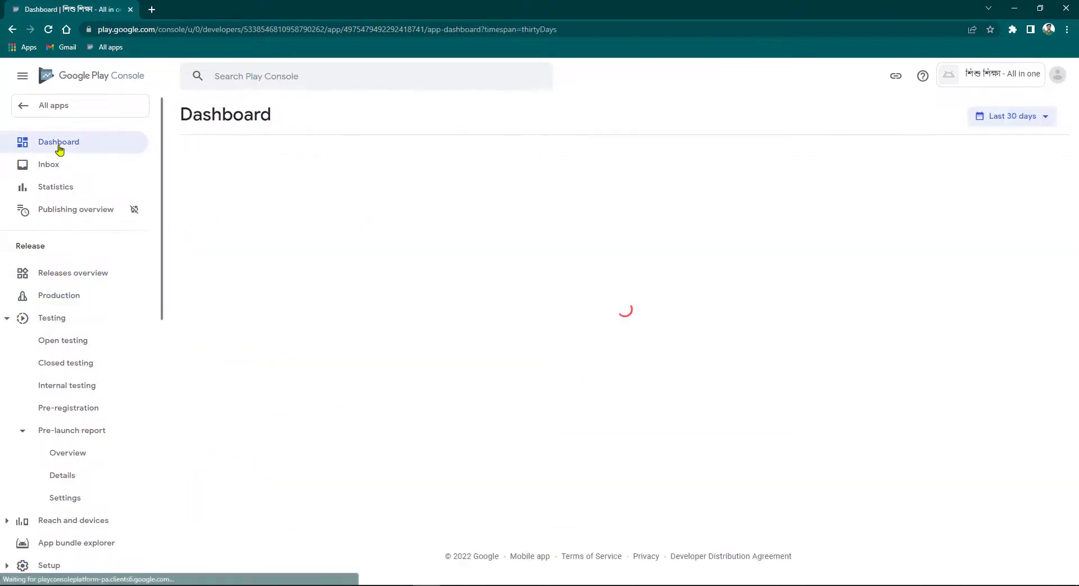
- Complete the Data safety form again up to the preview, save it, and return to the dashboard
{"action": "scroll", "coordinate": [392, 385], "scroll_direction": "down", "scroll_amount": 5}
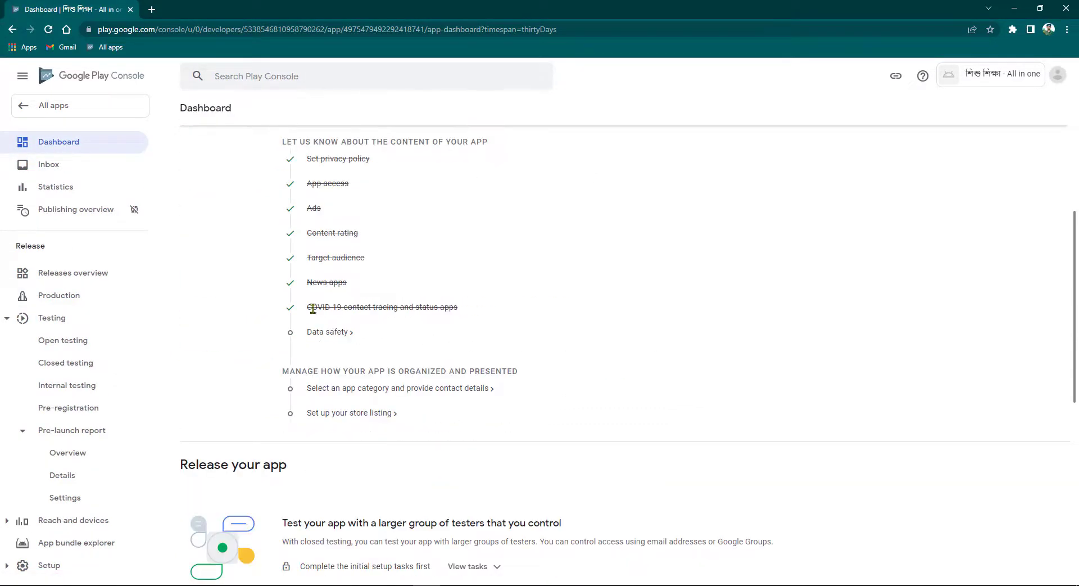
{"action": "left_click", "coordinate": [333, 333]}
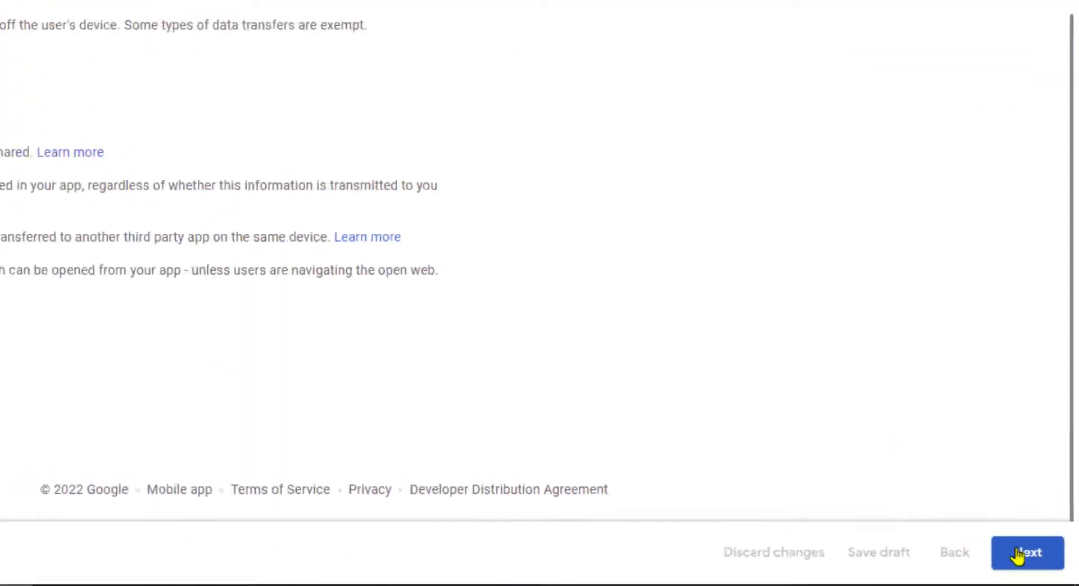
{"action": "left_click", "coordinate": [1002, 535]}
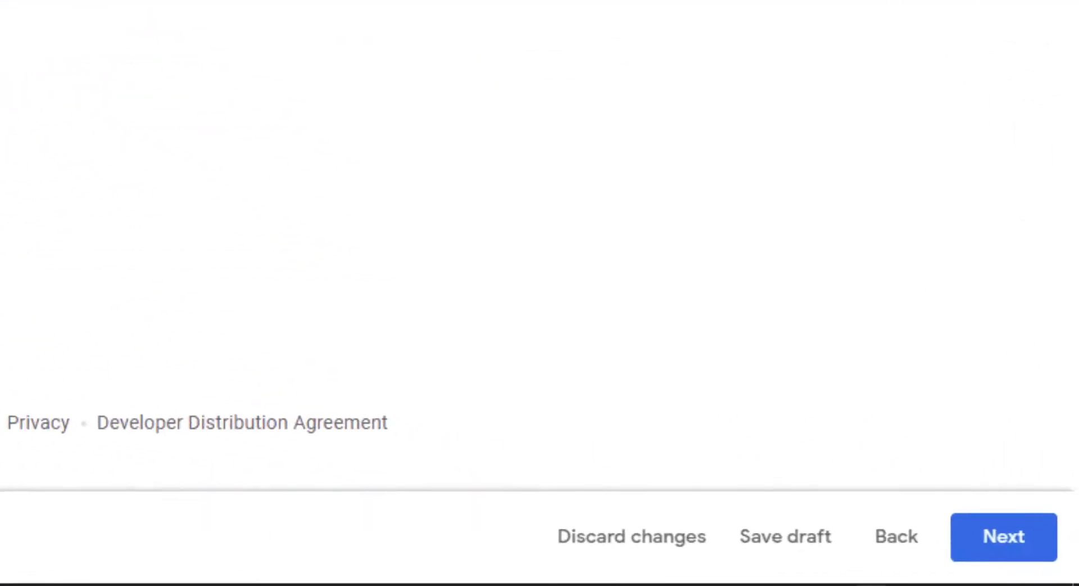
{"action": "left_click", "coordinate": [1023, 544]}
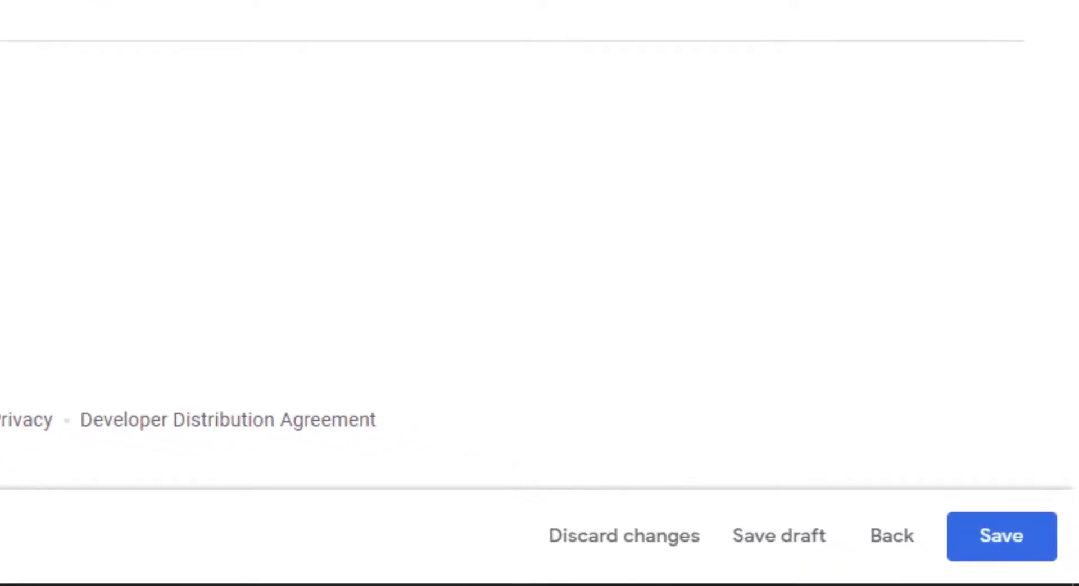
{"action": "left_click", "coordinate": [1030, 554]}
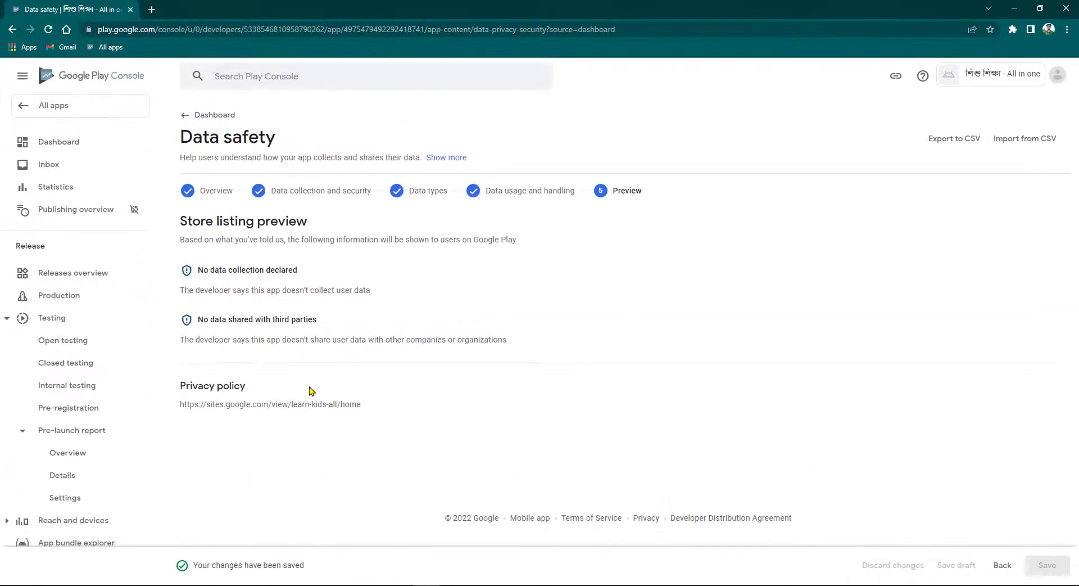
{"action": "left_click", "coordinate": [191, 116]}
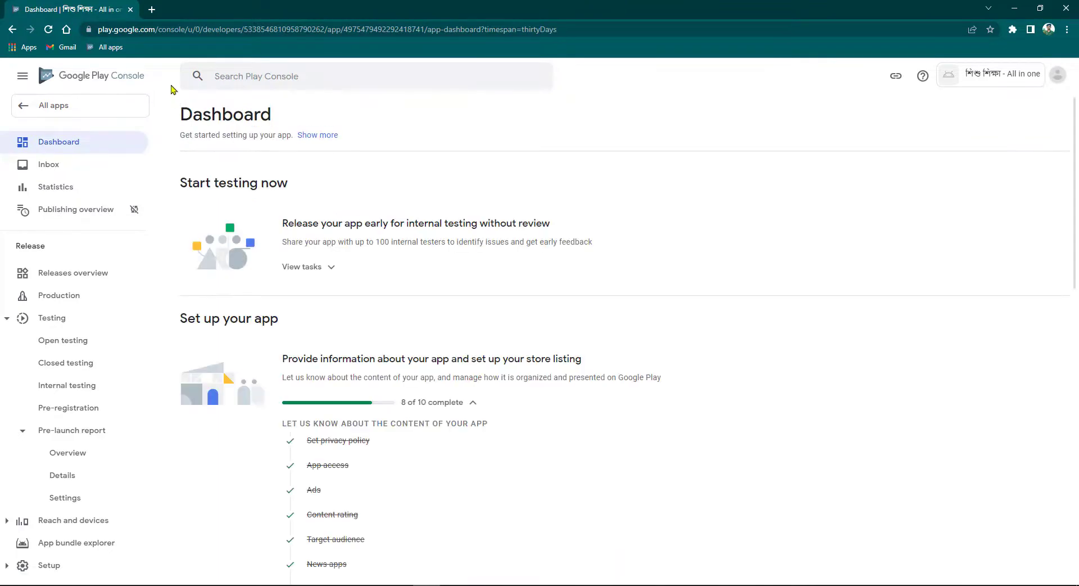
- Open the app category and contact details task and set the app's category to Education
{"action": "scroll", "coordinate": [322, 340], "scroll_direction": "down", "scroll_amount": 7}
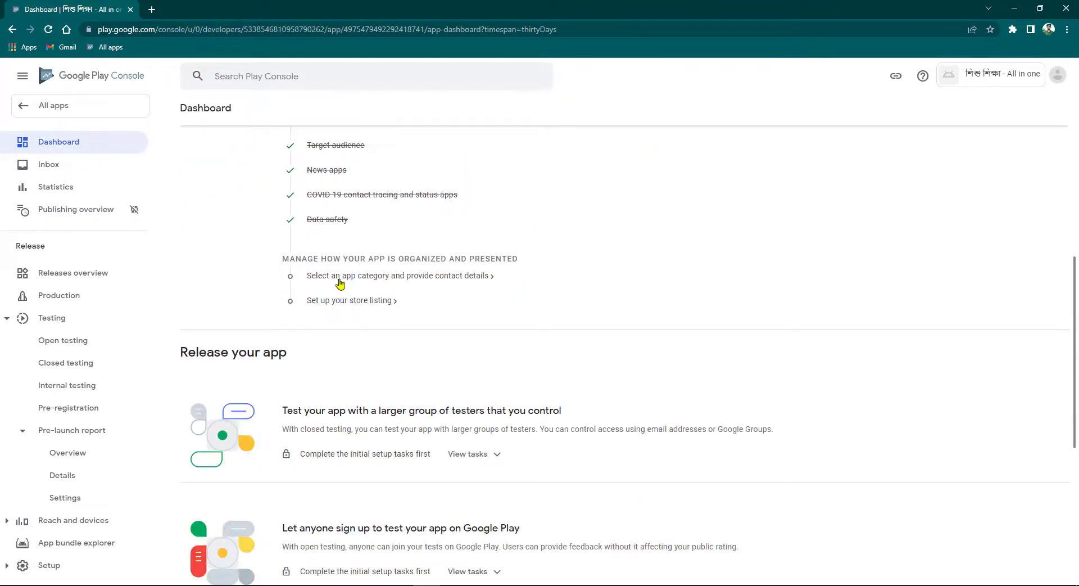
{"action": "left_click", "coordinate": [328, 276]}
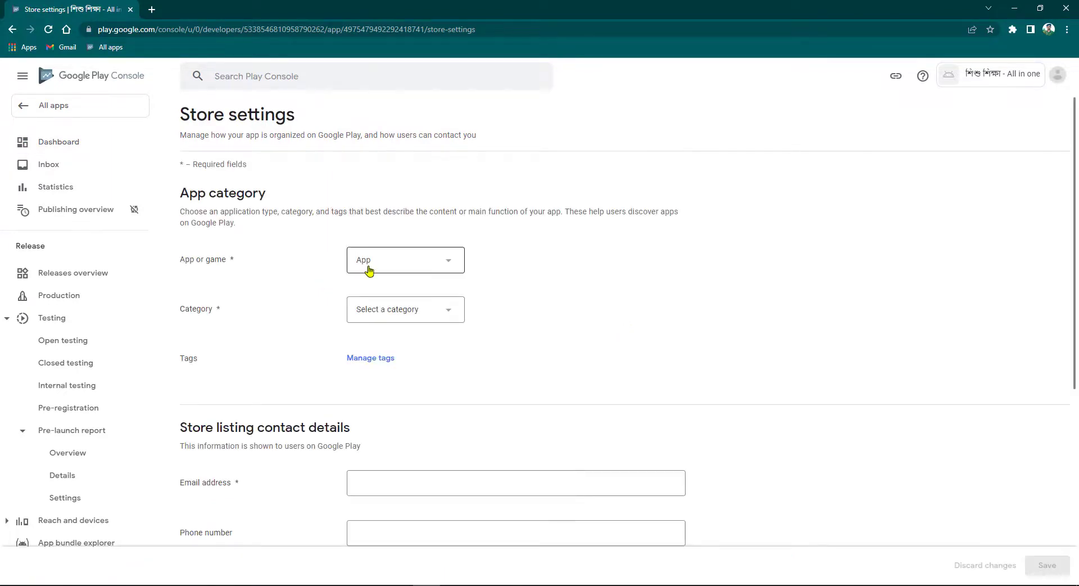
{"action": "left_click", "coordinate": [385, 312]}
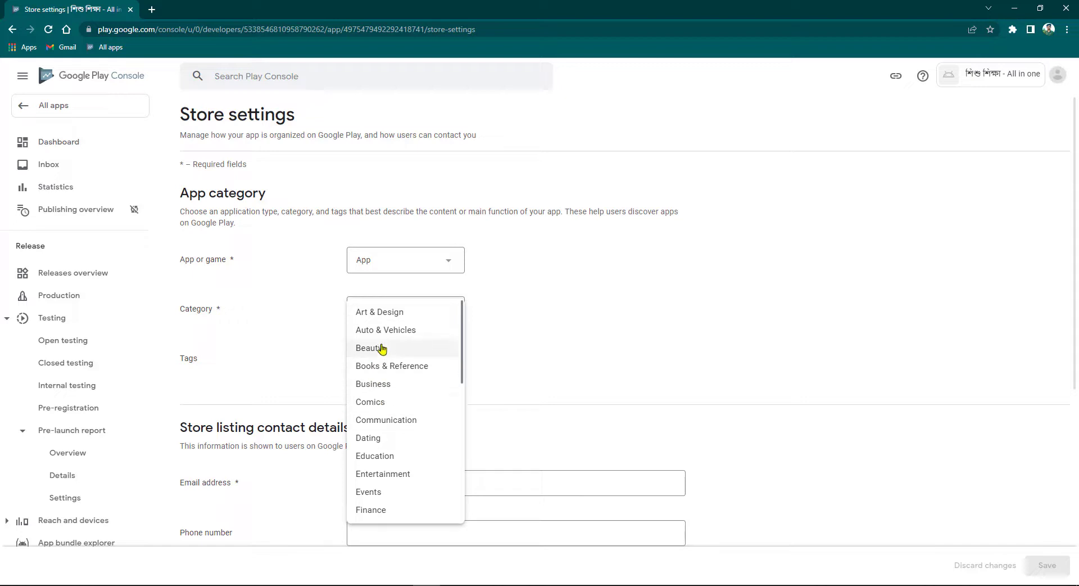
{"action": "scroll", "coordinate": [385, 477], "scroll_direction": "down", "scroll_amount": 4}
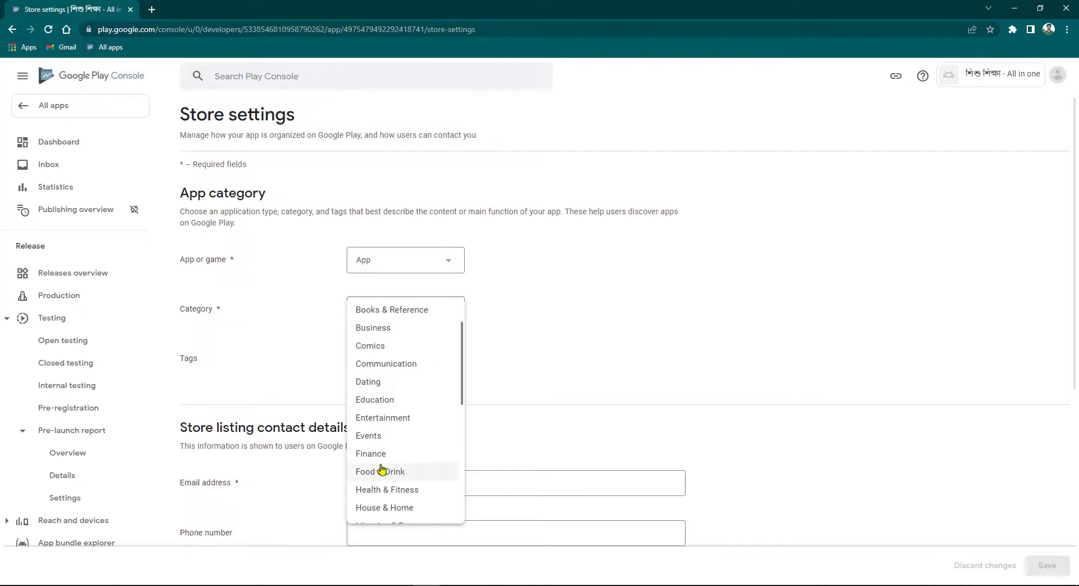
{"action": "scroll", "coordinate": [394, 488], "scroll_direction": "down", "scroll_amount": 3}
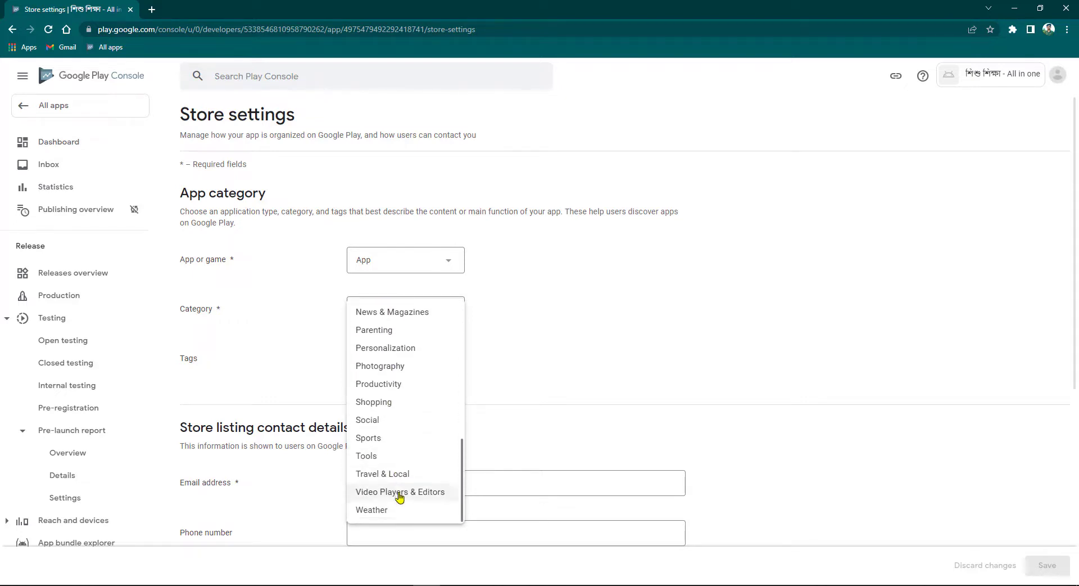
{"action": "scroll", "coordinate": [381, 402], "scroll_direction": "up", "scroll_amount": 3}
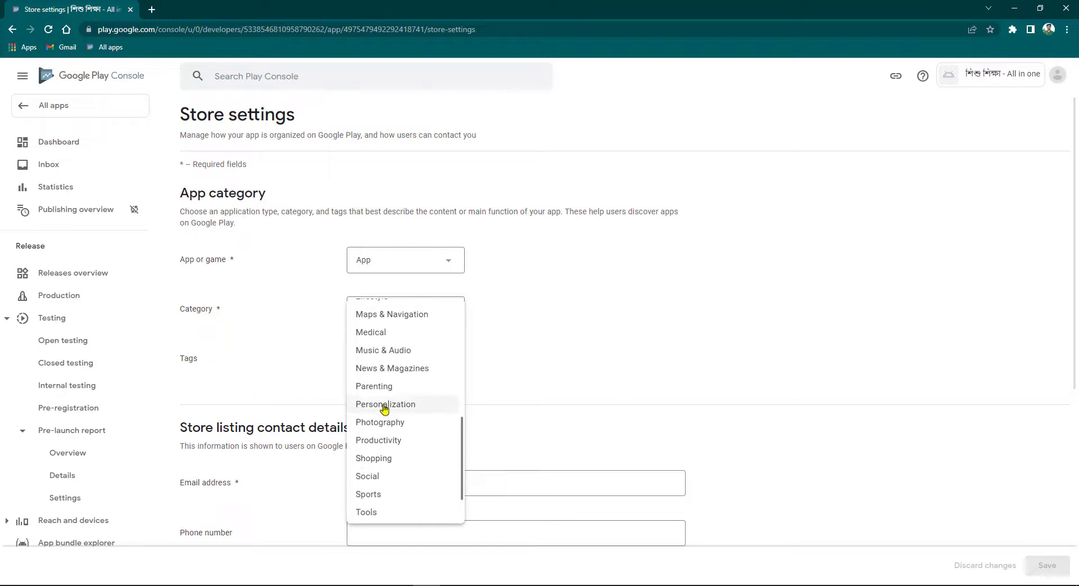
{"action": "scroll", "coordinate": [387, 424], "scroll_direction": "up", "scroll_amount": 3}
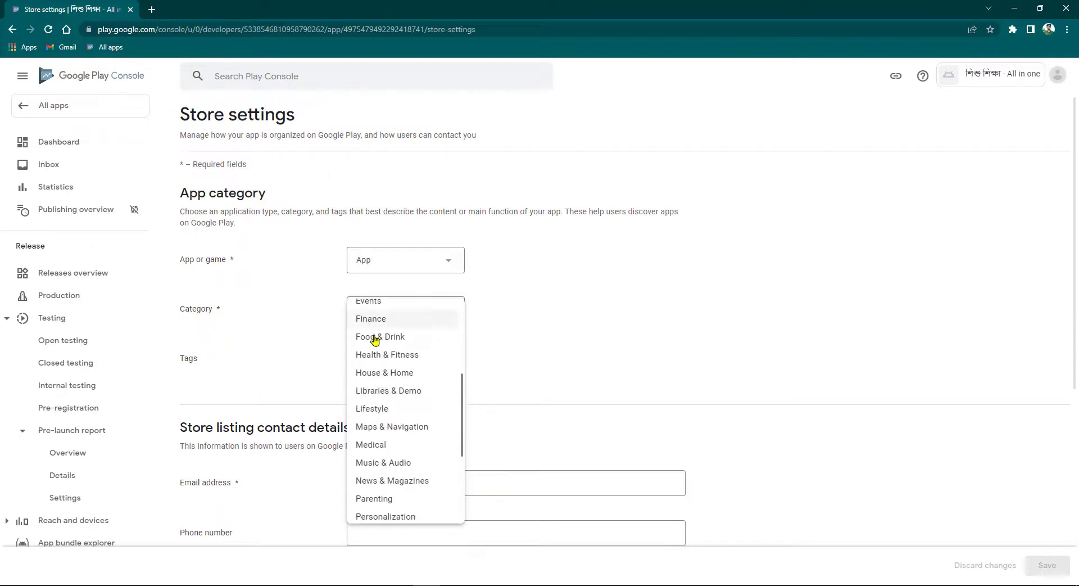
{"action": "scroll", "coordinate": [387, 418], "scroll_direction": "up", "scroll_amount": 3}
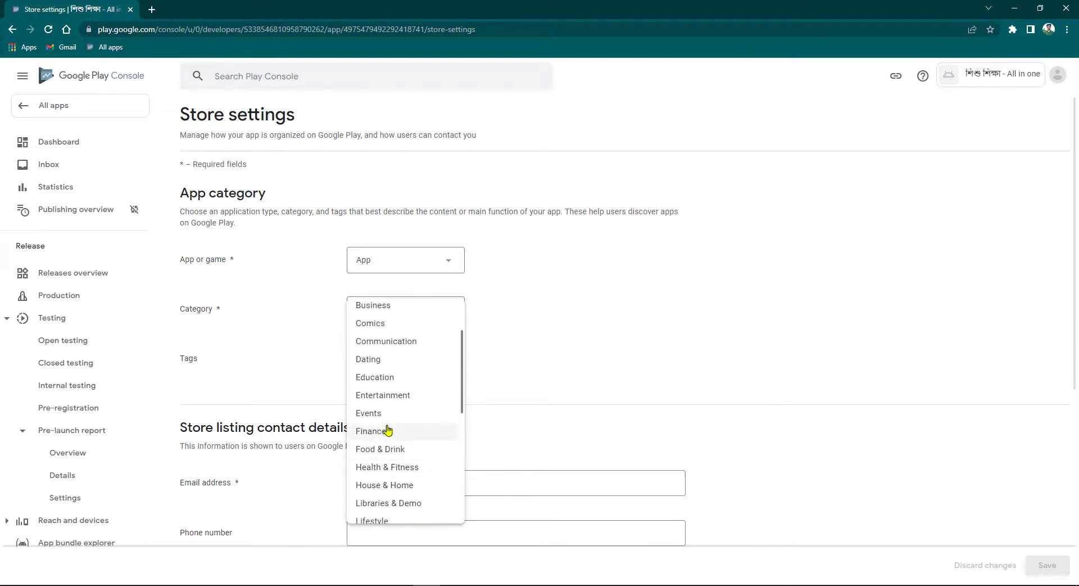
{"action": "left_click", "coordinate": [375, 376]}
- Enter the contact email address for the store listing, save the store settings, and return to the dashboard
{"action": "scroll", "coordinate": [284, 322], "scroll_direction": "down", "scroll_amount": 3}
{"action": "left_click", "coordinate": [395, 316]}
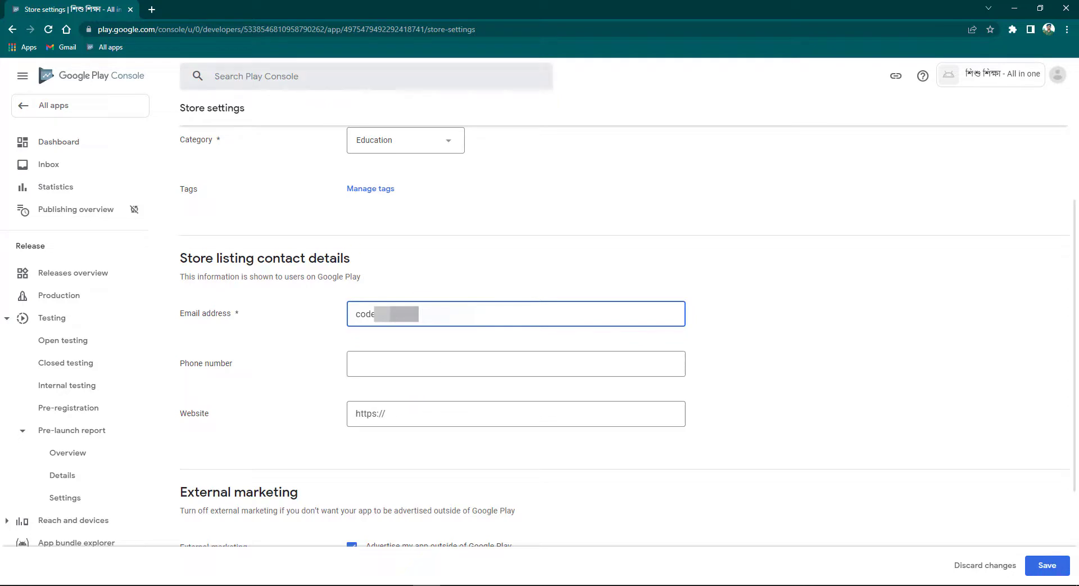
{"action": "left_click", "coordinate": [328, 358]}
{"action": "scroll", "coordinate": [292, 348], "scroll_direction": "down", "scroll_amount": 3}
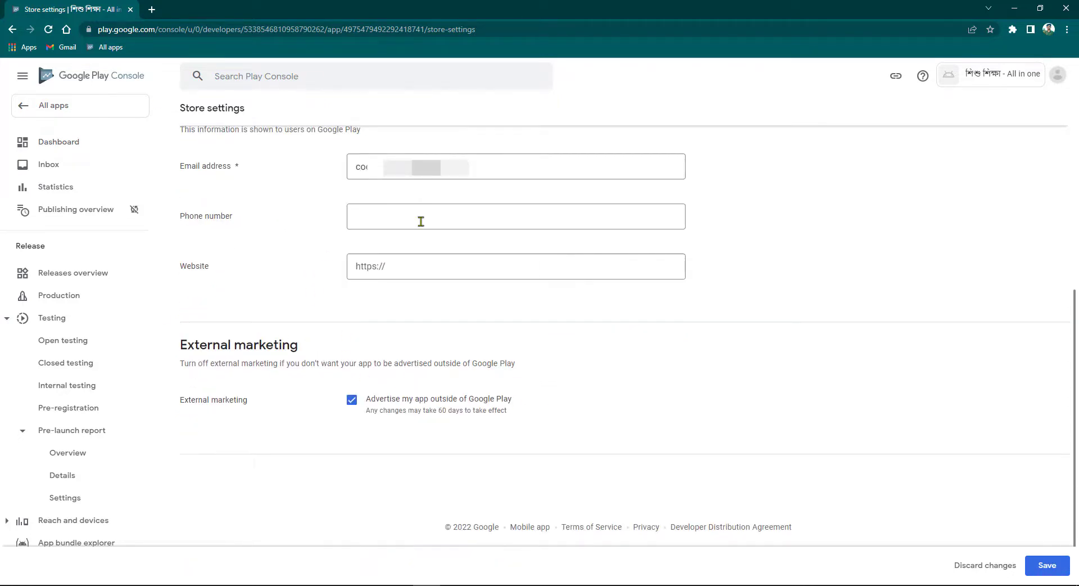
{"action": "left_click", "coordinate": [1064, 565]}
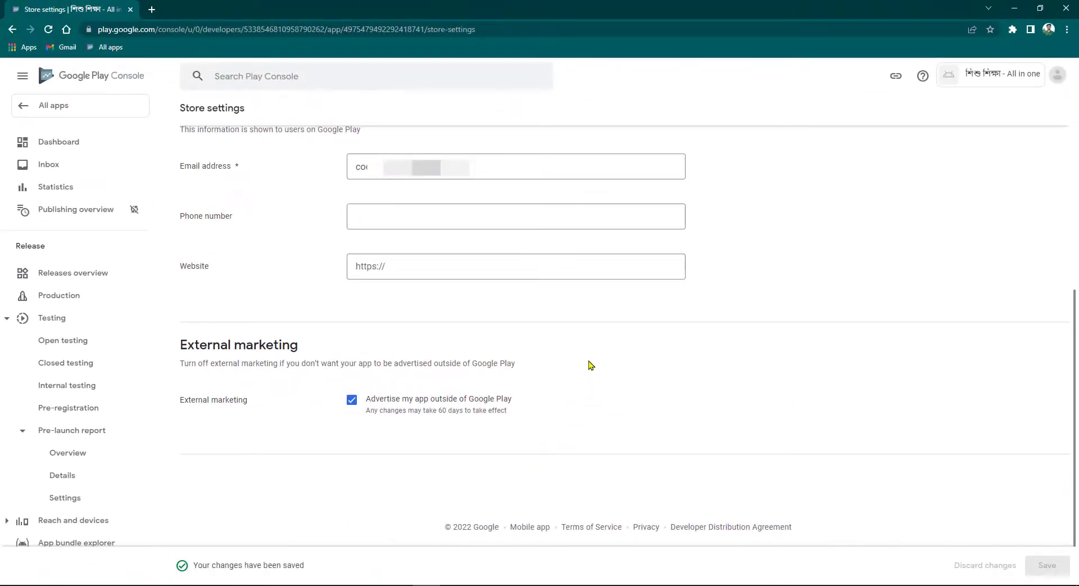
{"action": "scroll", "coordinate": [420, 325], "scroll_direction": "up", "scroll_amount": 5}
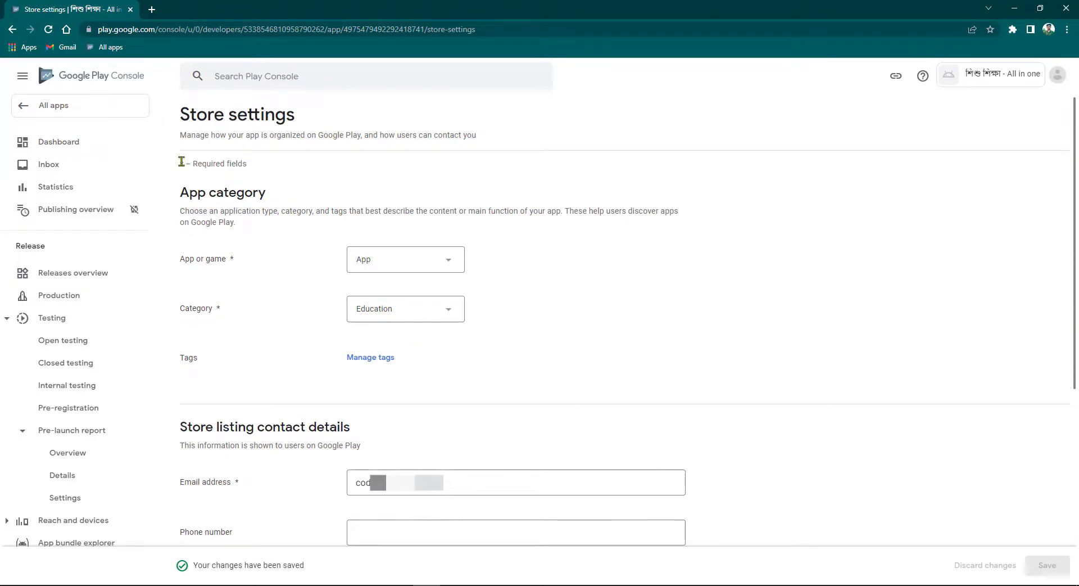
{"action": "left_click", "coordinate": [58, 142]}
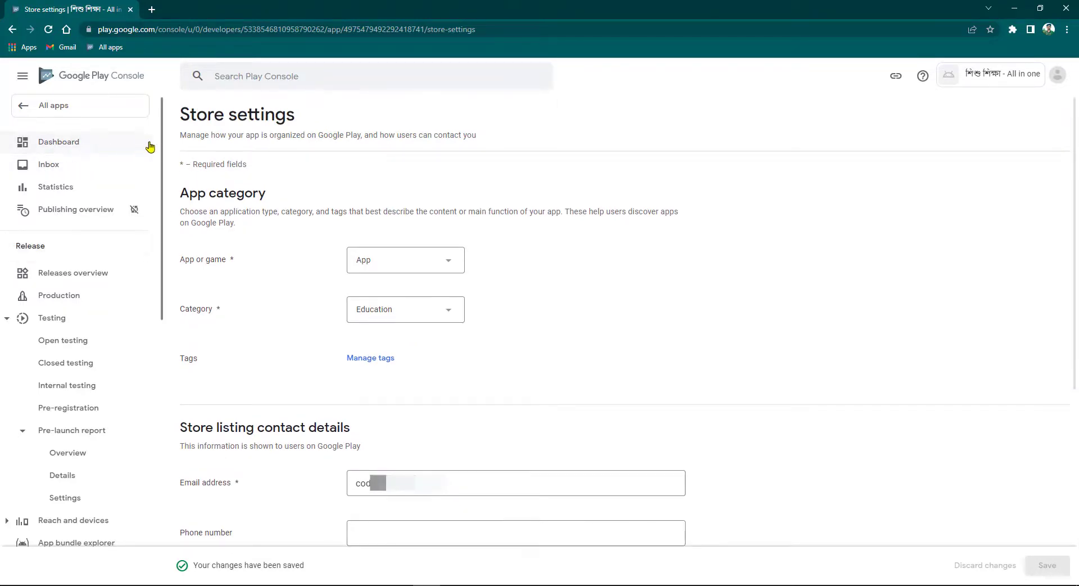
- Open the store listing task, set the short description to "শিশুদের আদর্শলিপি – হাতেখড়ি – একের মধ্যে সব", and paste the Bengali full description
{"action": "scroll", "coordinate": [479, 425], "scroll_direction": "down", "scroll_amount": 6}
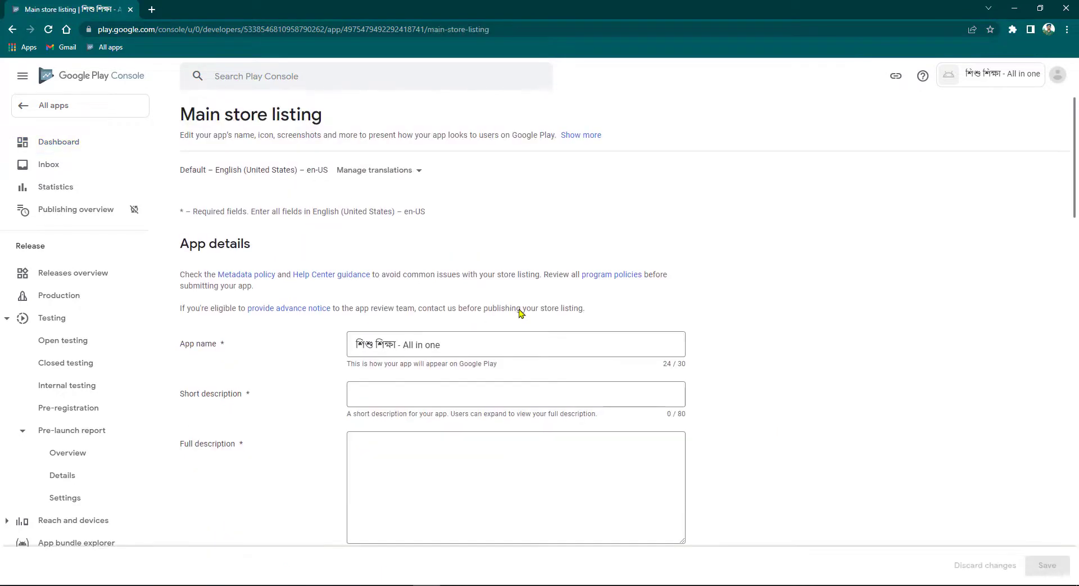
{"action": "left_click", "coordinate": [448, 396]}
{"action": "scroll", "coordinate": [455, 492], "scroll_direction": "down", "scroll_amount": 4}
{"action": "left_click", "coordinate": [394, 230]}
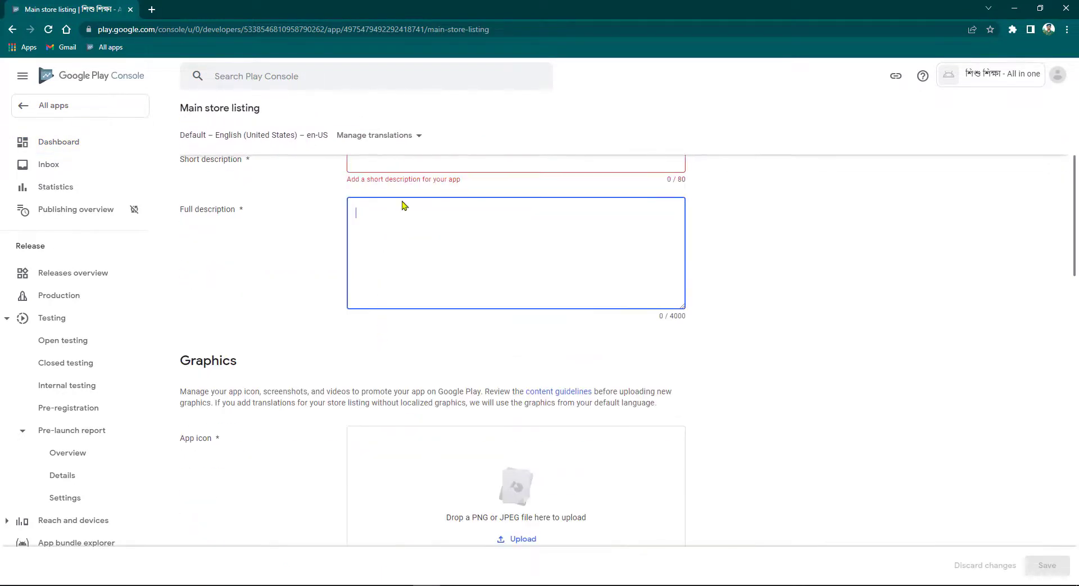
{"action": "scroll", "coordinate": [405, 204], "scroll_direction": "up", "scroll_amount": 2}
{"action": "left_click", "coordinate": [392, 284]}
{"action": "scroll", "coordinate": [399, 340], "scroll_direction": "down", "scroll_amount": 2}
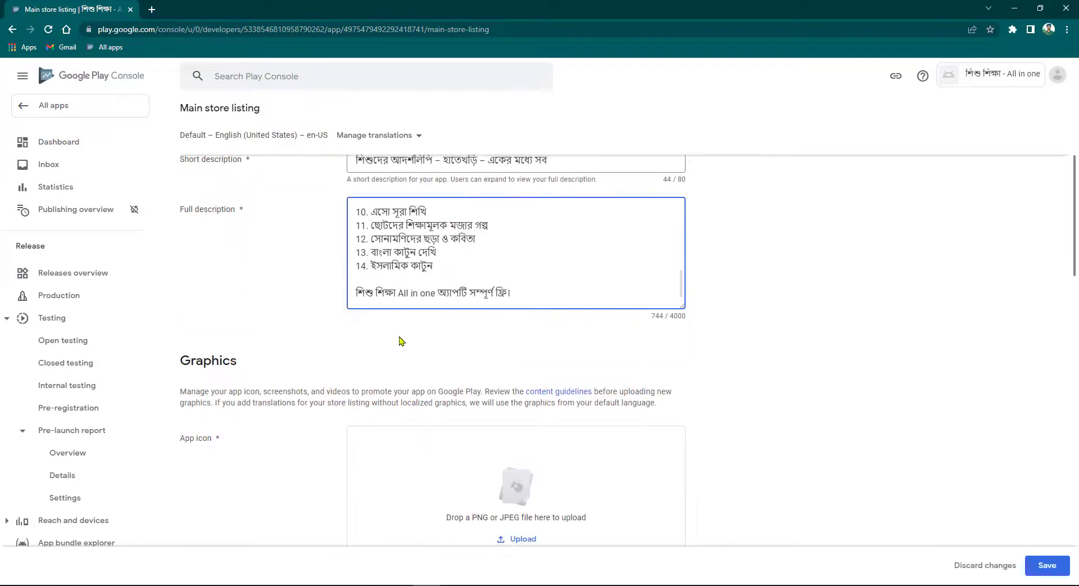
{"action": "left_click", "coordinate": [396, 331]}
- Upload the app icon image from the Downloads folder to the main store listing
{"action": "scroll", "coordinate": [410, 315], "scroll_direction": "down", "scroll_amount": 3}
{"action": "left_click", "coordinate": [526, 372]}
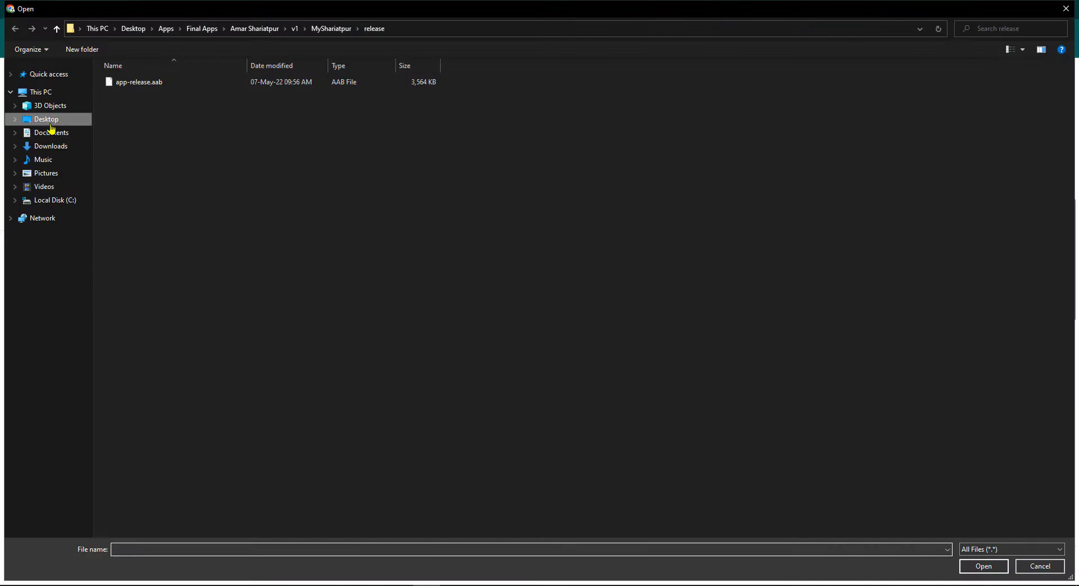
{"action": "left_click", "coordinate": [48, 120]}
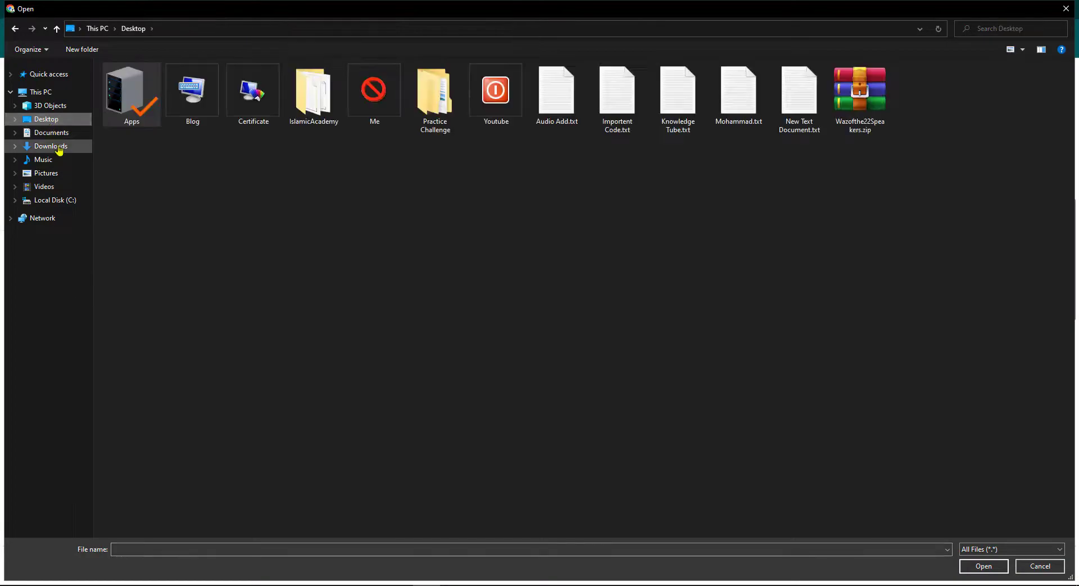
{"action": "left_click", "coordinate": [45, 146]}
{"action": "double_click", "coordinate": [166, 126]}
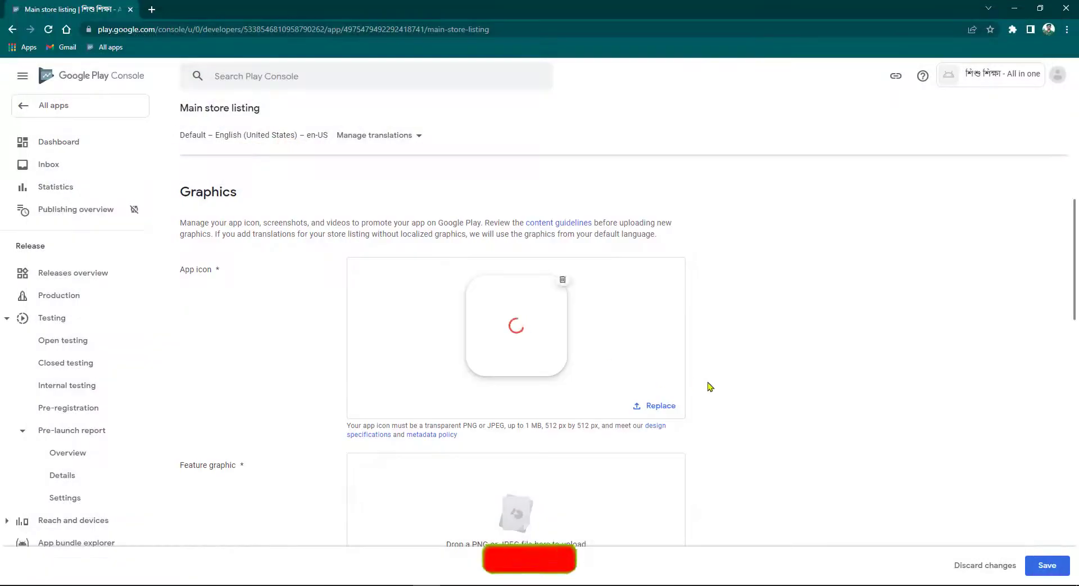
- Upload the feature graphic image from the Downloads folder to the main store listing
{"action": "scroll", "coordinate": [562, 415], "scroll_direction": "down", "scroll_amount": 2}
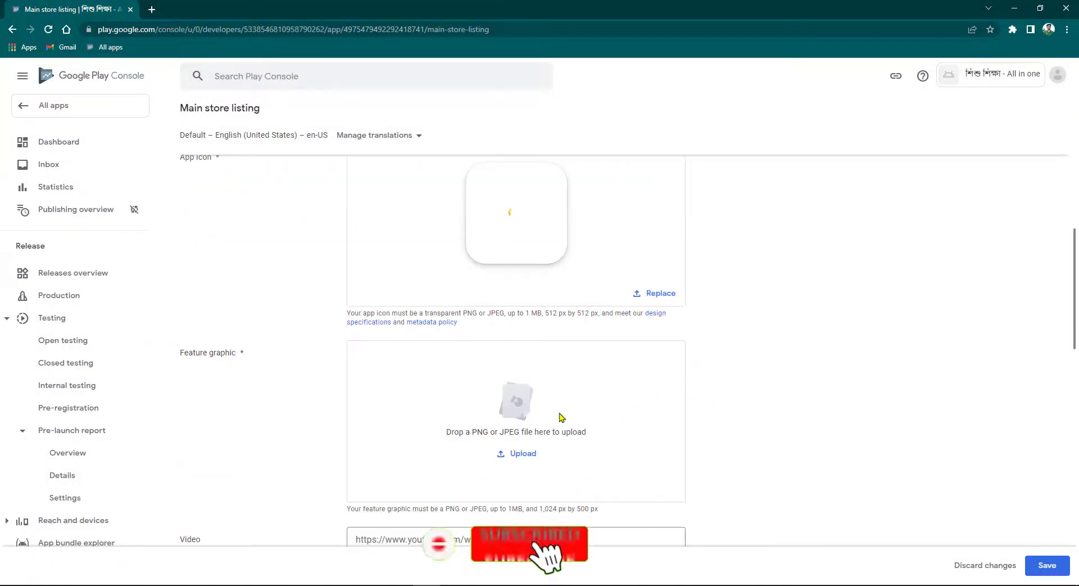
{"action": "left_click", "coordinate": [524, 458]}
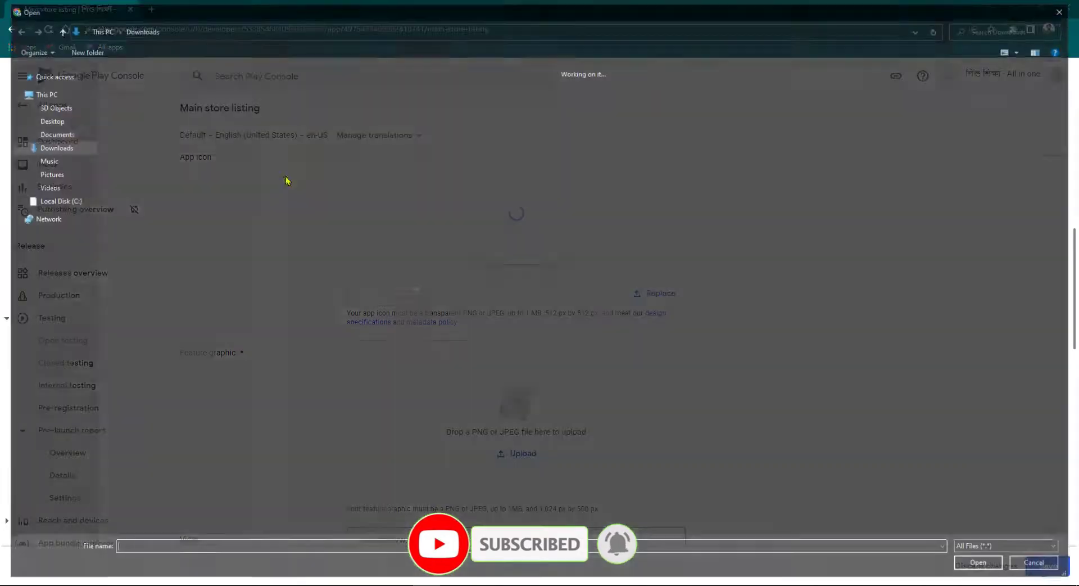
{"action": "double_click", "coordinate": [296, 158]}
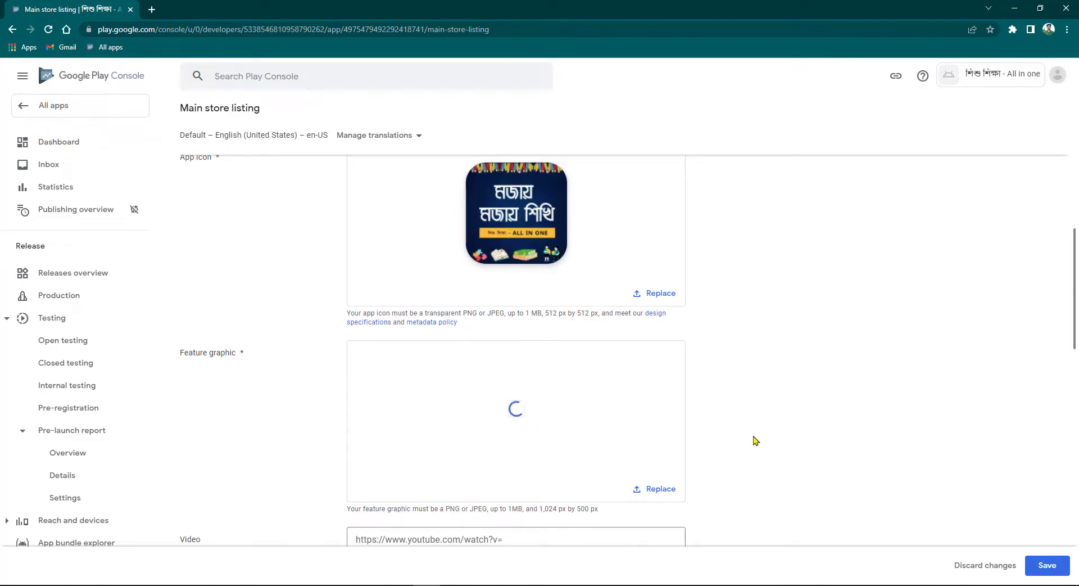
{"action": "scroll", "coordinate": [742, 405], "scroll_direction": "down", "scroll_amount": 1}
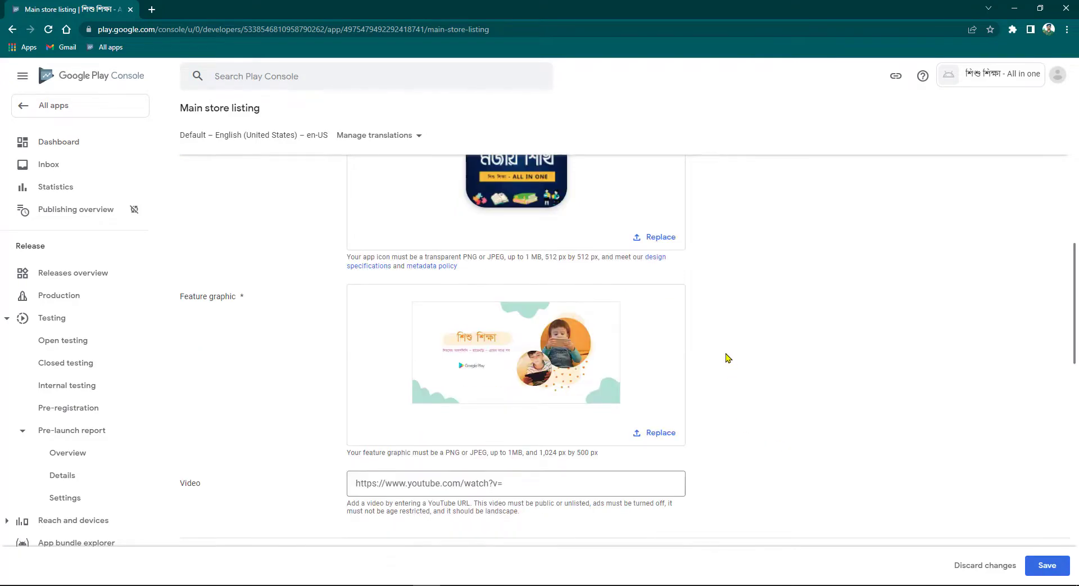
- Upload all seven images from the Screenshots folder in Downloads as the phone screenshots
{"action": "scroll", "coordinate": [728, 357], "scroll_direction": "down", "scroll_amount": 3}
{"action": "scroll", "coordinate": [596, 349], "scroll_direction": "down", "scroll_amount": 3}
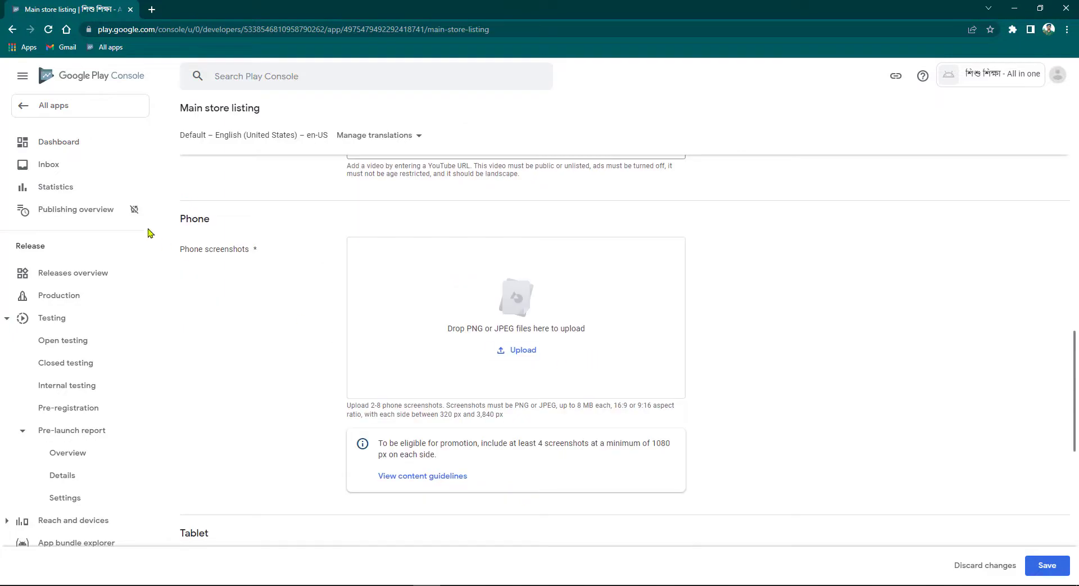
{"action": "left_click", "coordinate": [523, 350]}
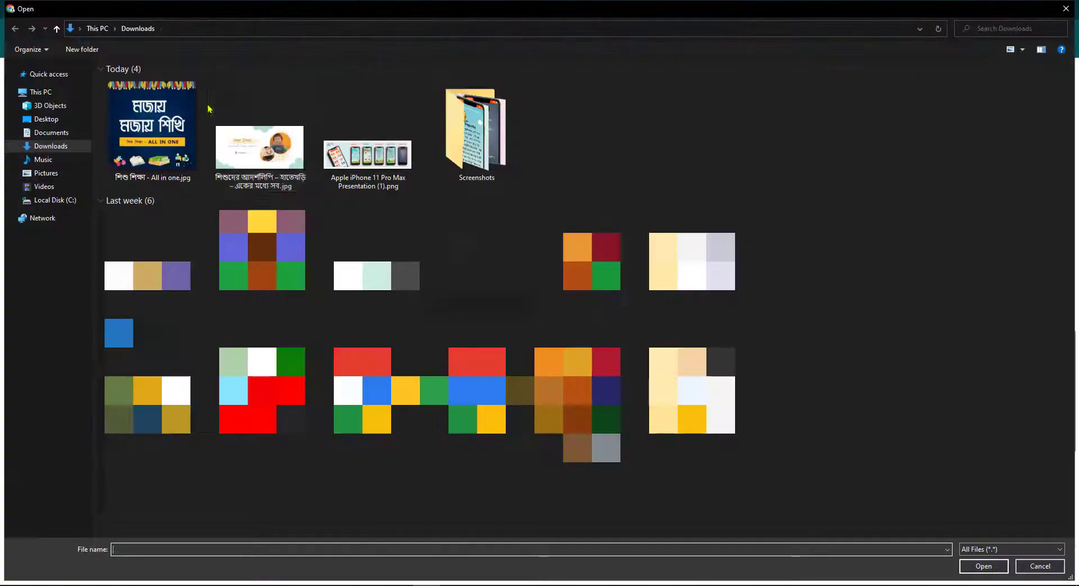
{"action": "double_click", "coordinate": [448, 135]}
{"action": "key", "text": "ctrl+a"}
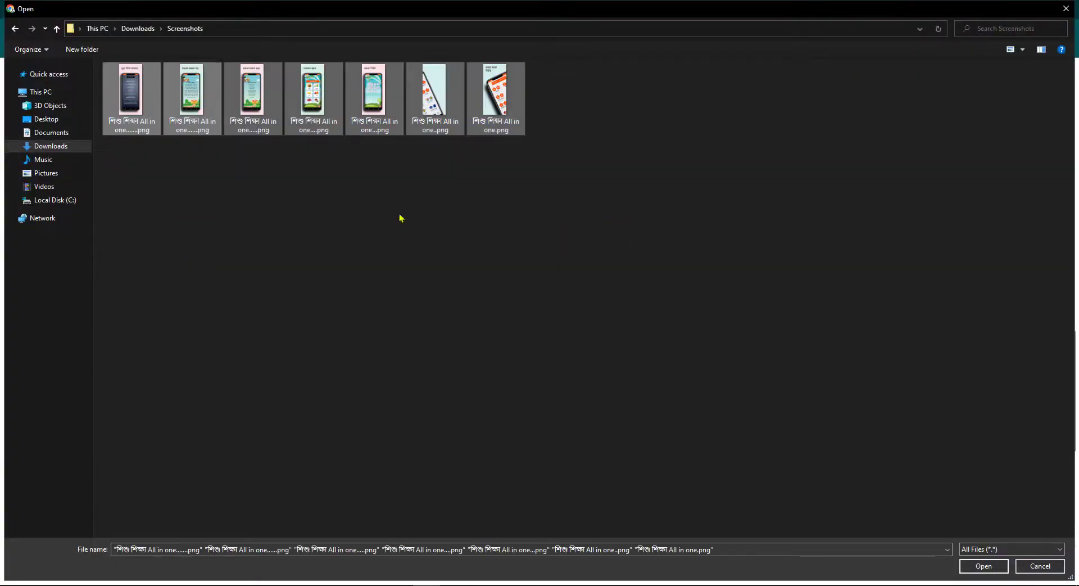
{"action": "left_click", "coordinate": [964, 564]}
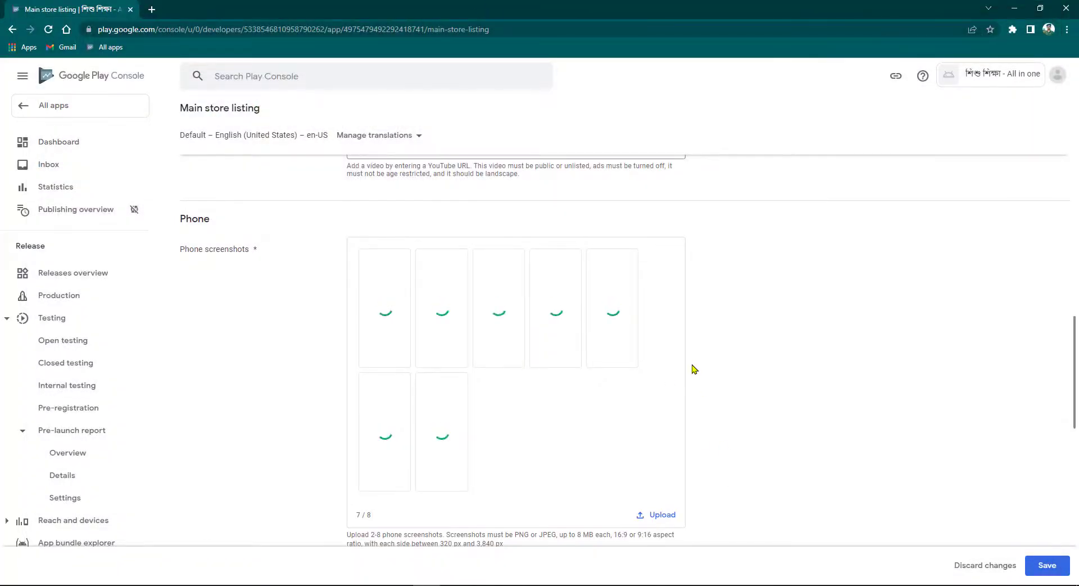
- Upload all seven images from the Screenshots folder as the 7-inch tablet screenshots
{"action": "scroll", "coordinate": [695, 361], "scroll_direction": "down", "scroll_amount": 8}
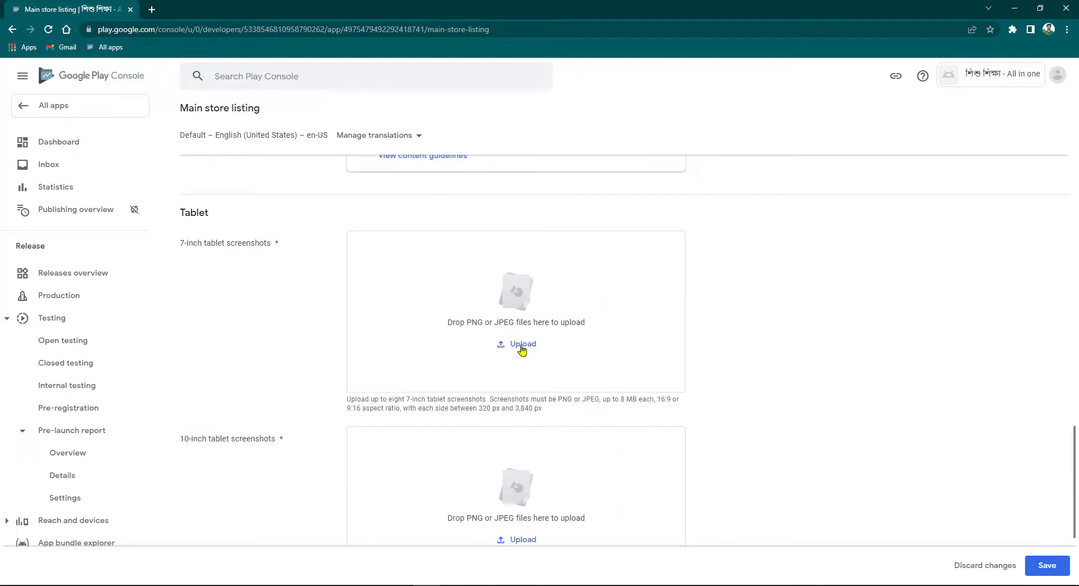
{"action": "left_click", "coordinate": [522, 348]}
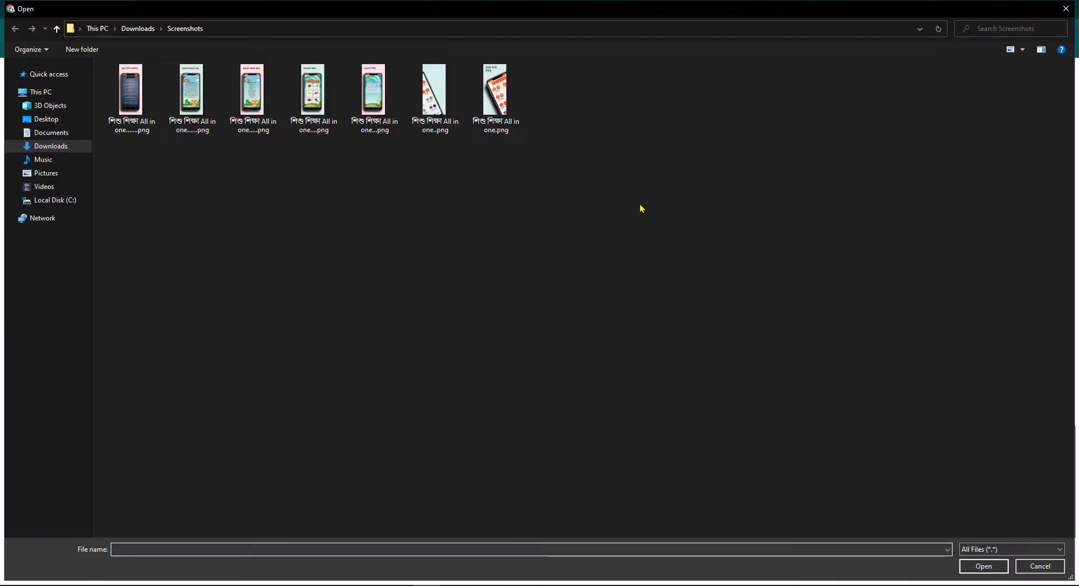
{"action": "left_click_drag", "start_coordinate": [700, 221], "coordinate": [126, 116]}
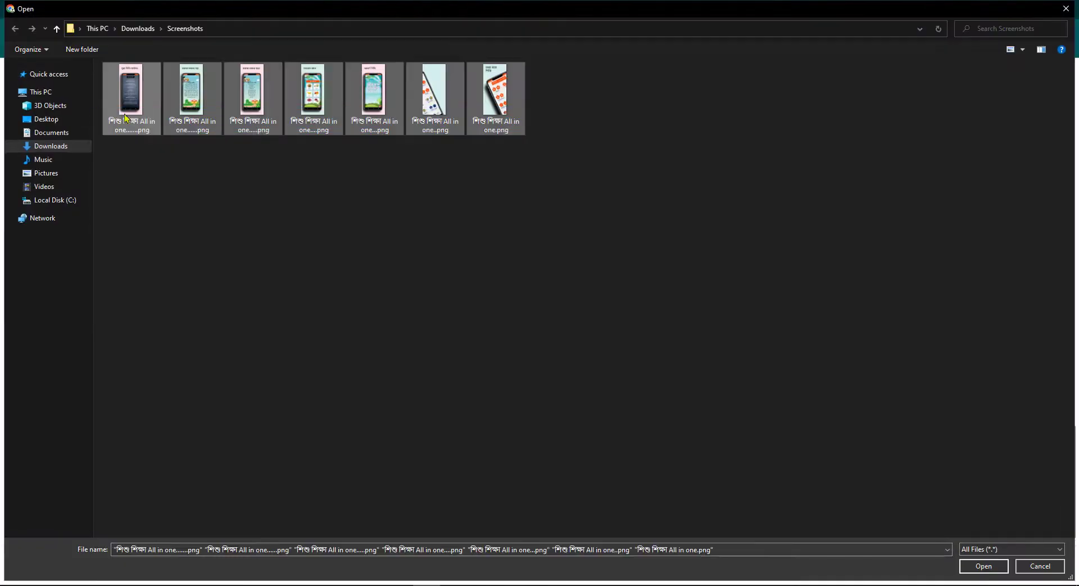
{"action": "left_click", "coordinate": [1003, 569]}
- Upload all seven images from the Screenshots folder as the 10-inch tablet screenshots
{"action": "scroll", "coordinate": [494, 359], "scroll_direction": "down", "scroll_amount": 3}
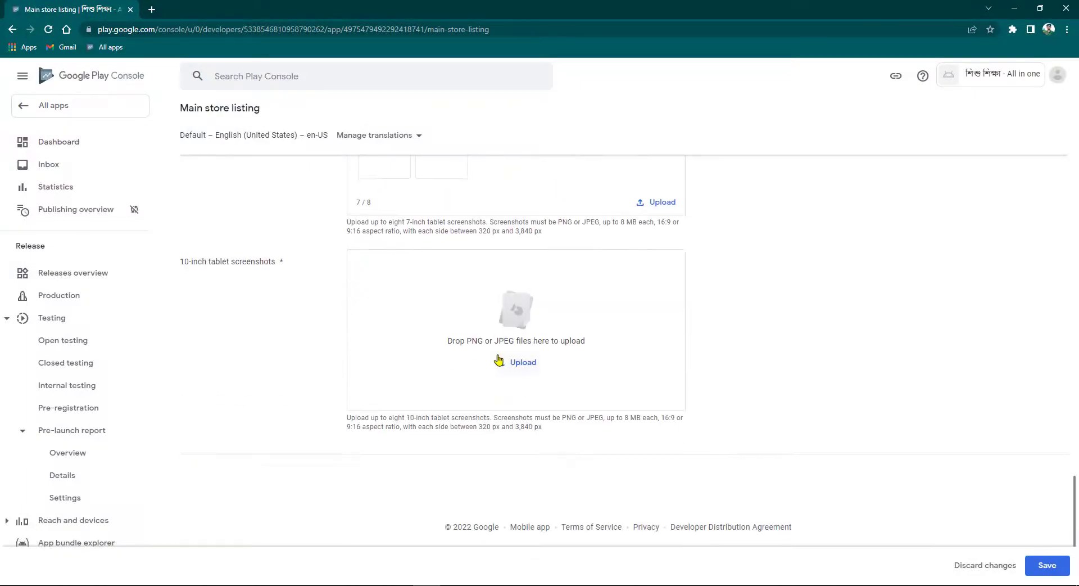
{"action": "left_click", "coordinate": [524, 365]}
{"action": "left_click_drag", "start_coordinate": [568, 208], "coordinate": [97, 87]}
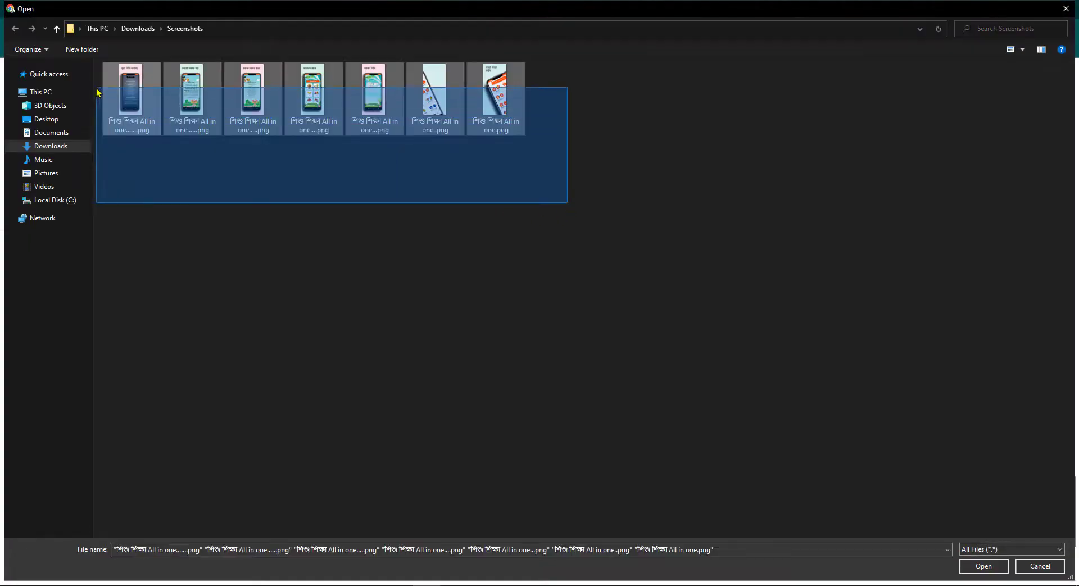
{"action": "left_click", "coordinate": [983, 566]}
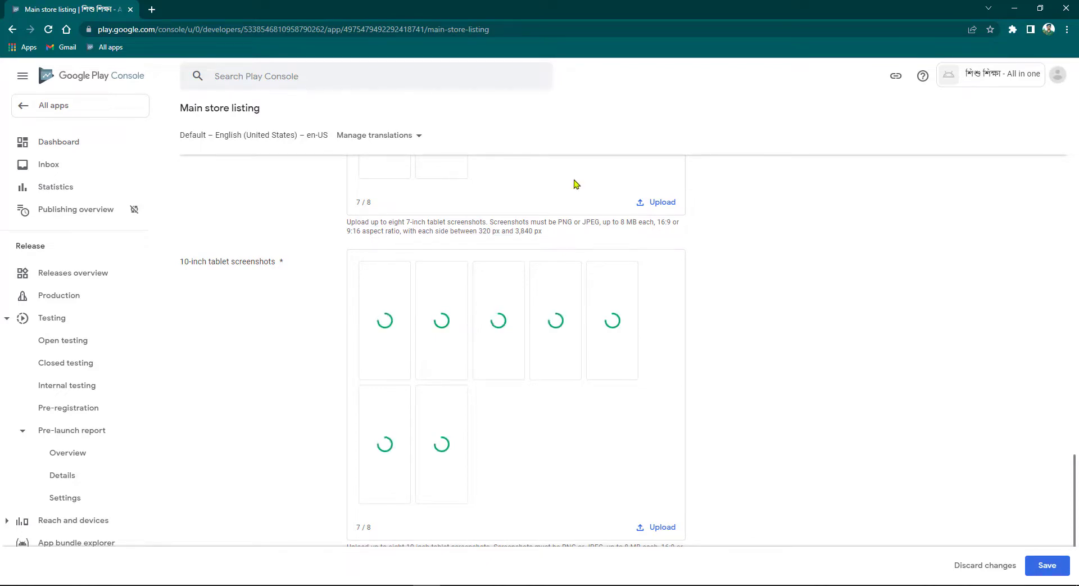
- Reorder the phone screenshots: the two tilted-phone halves, স্বরবর্ণ শিখি, সাধারন জ্ঞান, মজার মজার ছড়া, মজার মজার গল্প, সুরা শিখি অর্থসহ
{"action": "scroll", "coordinate": [593, 400], "scroll_direction": "up", "scroll_amount": 10}
{"action": "scroll", "coordinate": [562, 342], "scroll_direction": "up", "scroll_amount": 5}
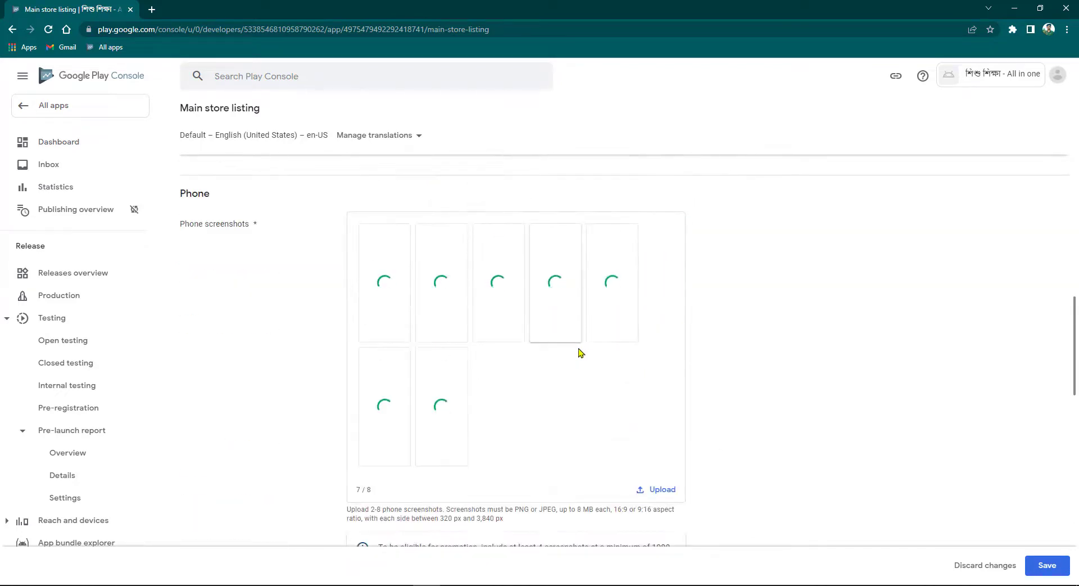
{"action": "scroll", "coordinate": [663, 402], "scroll_direction": "up", "scroll_amount": 4}
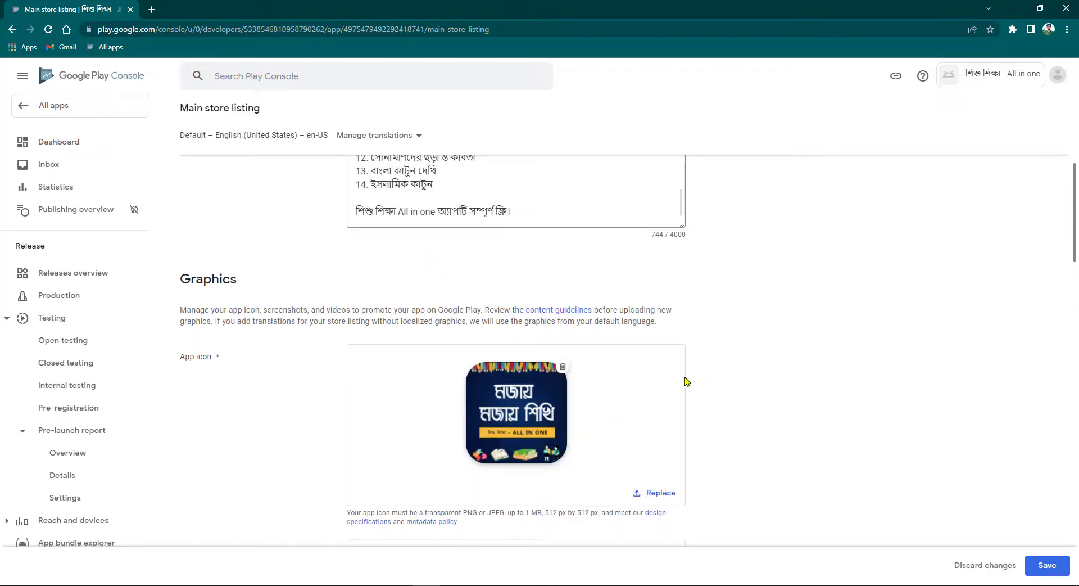
{"action": "scroll", "coordinate": [687, 389], "scroll_direction": "down", "scroll_amount": 9}
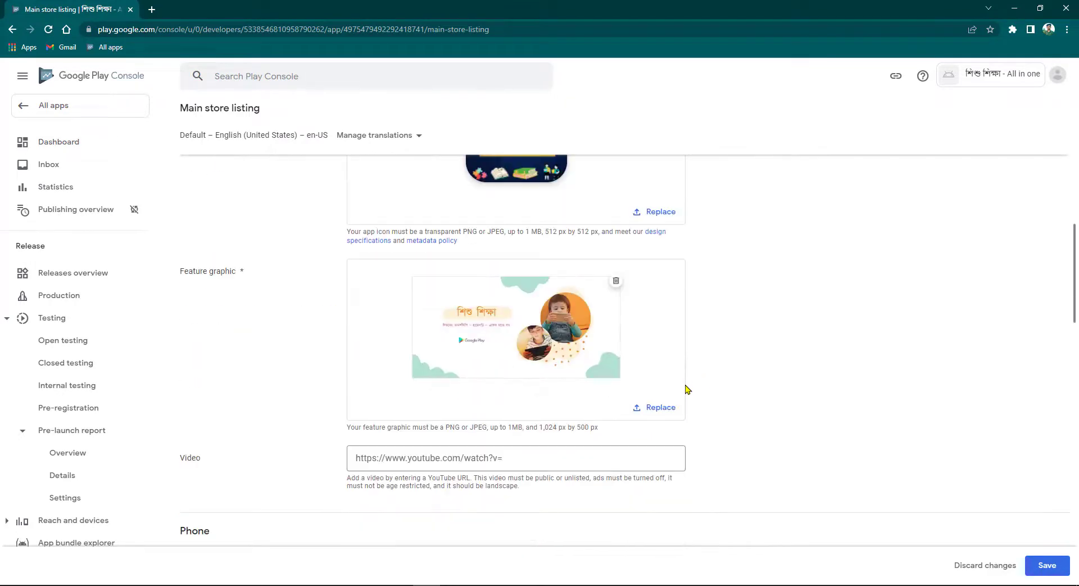
{"action": "scroll", "coordinate": [688, 390], "scroll_direction": "down", "scroll_amount": 11}
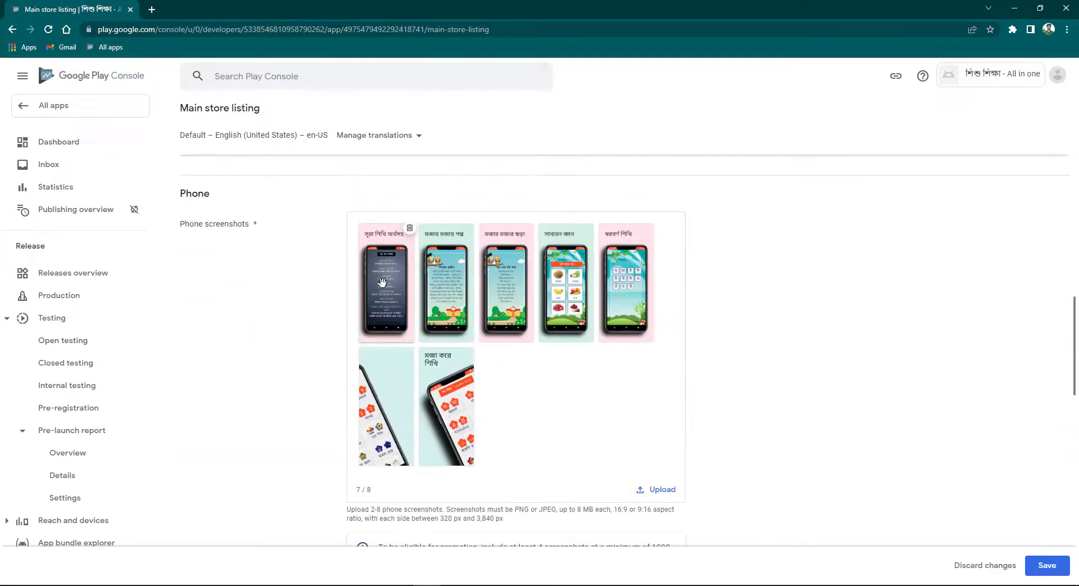
{"action": "left_click_drag", "start_coordinate": [387, 282], "coordinate": [432, 393]}
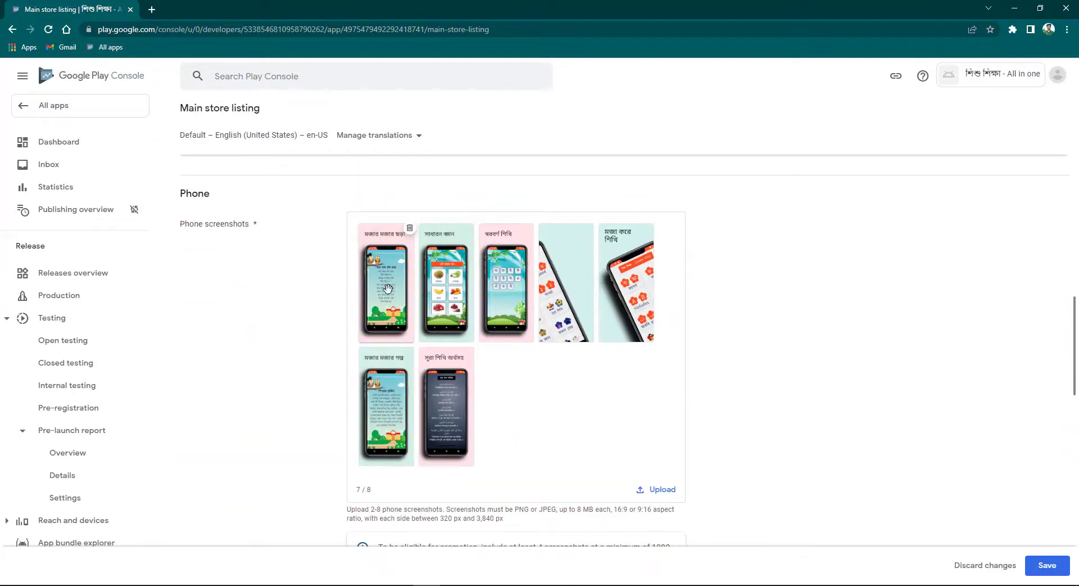
{"action": "left_click_drag", "start_coordinate": [388, 288], "coordinate": [492, 289]}
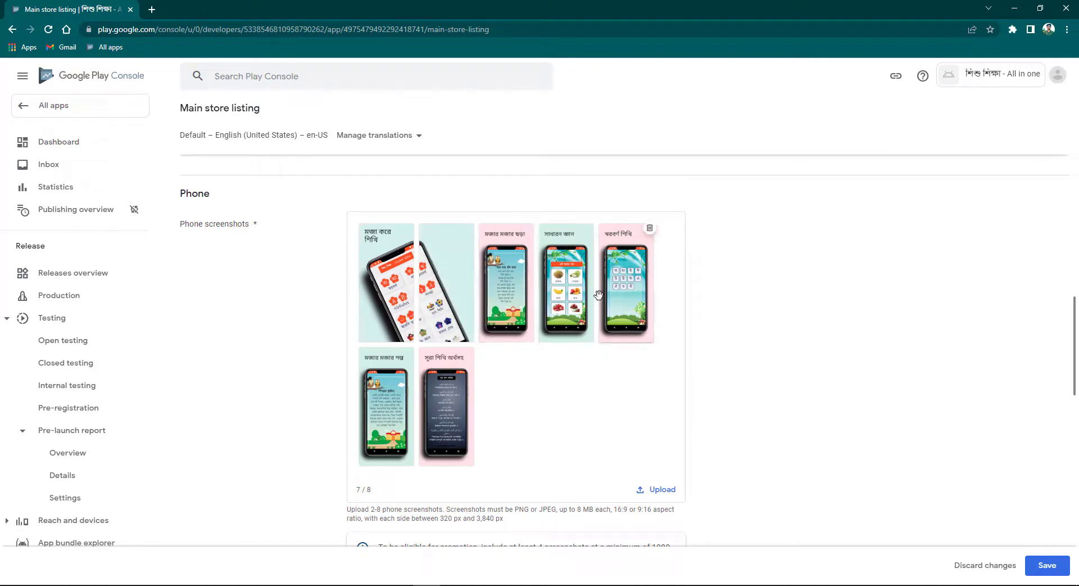
{"action": "left_click_drag", "start_coordinate": [610, 289], "coordinate": [551, 283]}
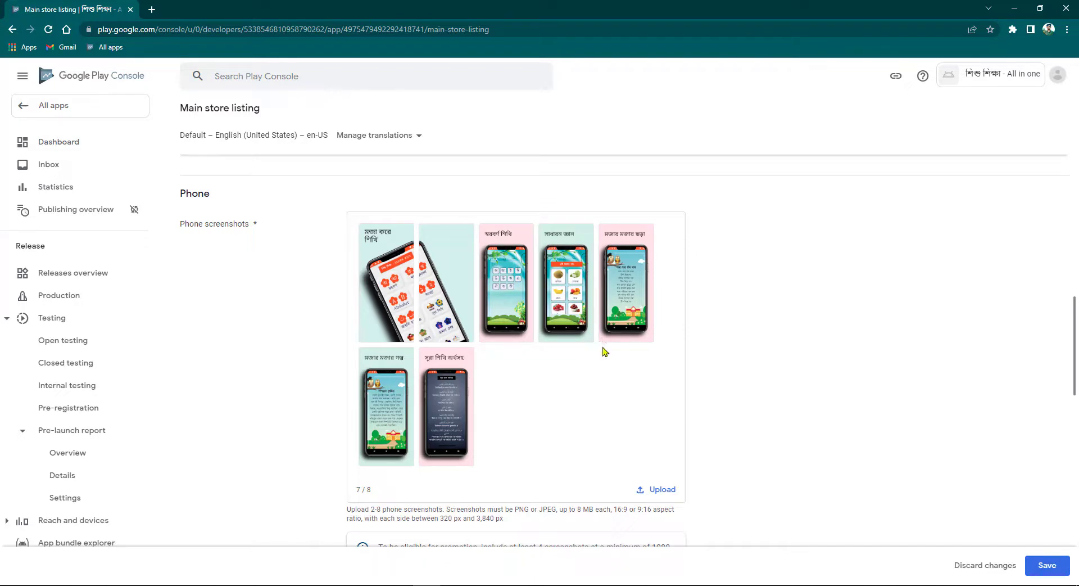
- Reorder the 7-inch tablet screenshots to match the phone screenshots, starting with the tilted-phone halves and ending with সুরা শিখি অর্থসহ
{"action": "scroll", "coordinate": [562, 383], "scroll_direction": "down", "scroll_amount": 7}
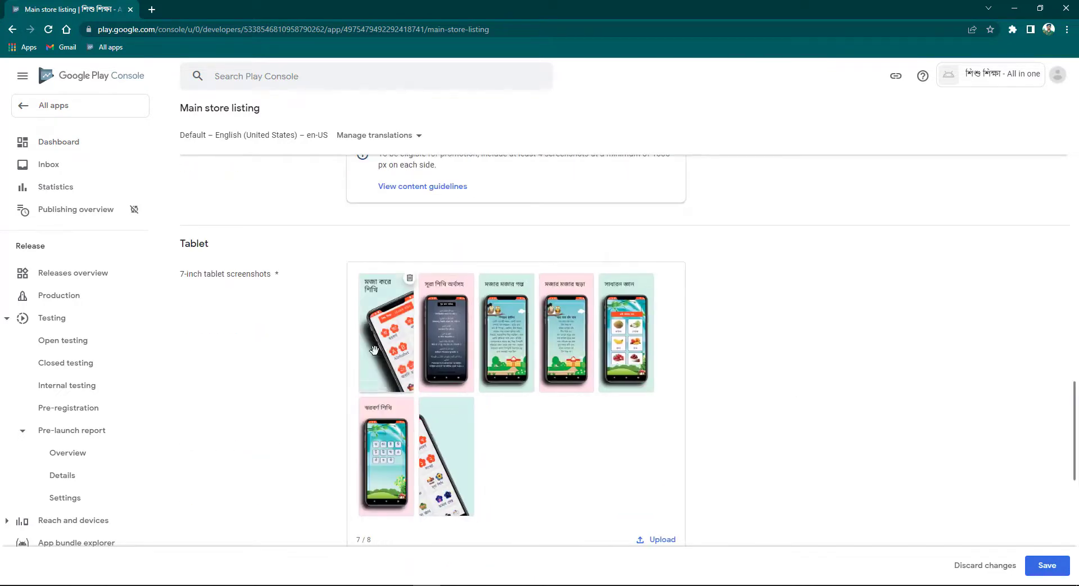
{"action": "left_click_drag", "start_coordinate": [447, 455], "coordinate": [379, 343]}
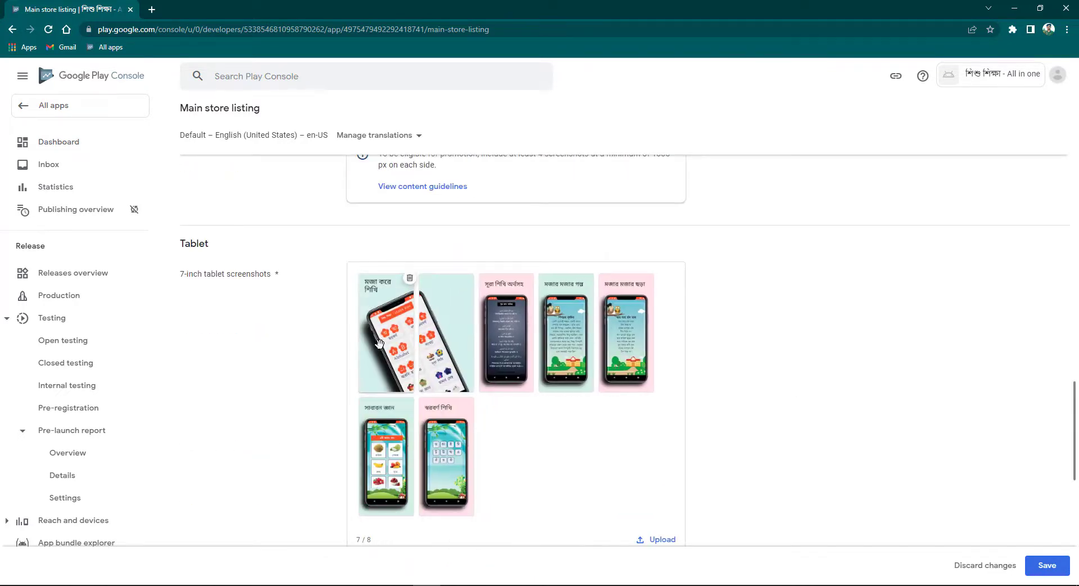
{"action": "left_click_drag", "start_coordinate": [451, 466], "coordinate": [490, 389]}
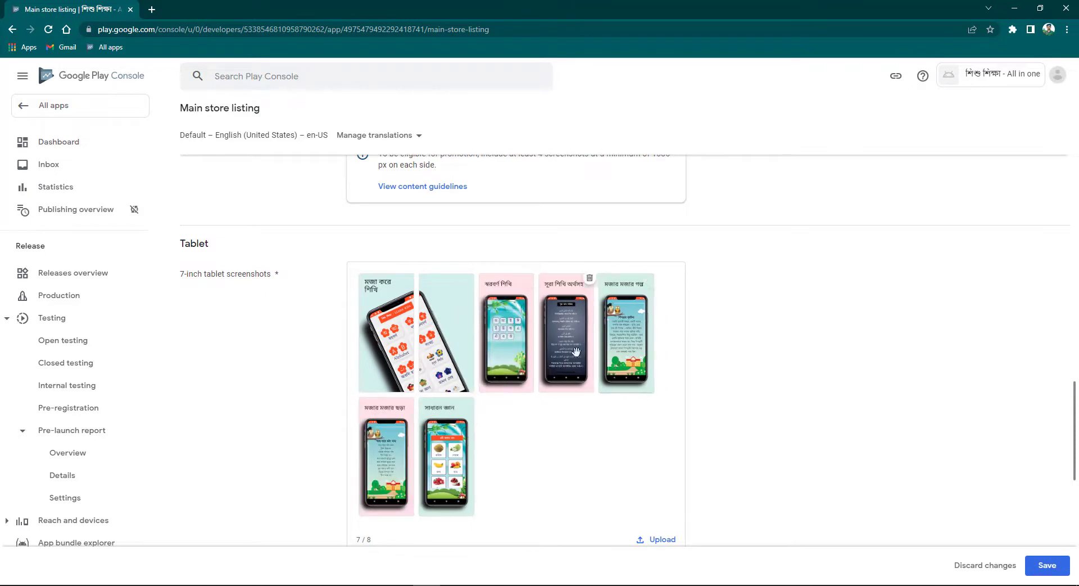
{"action": "left_click_drag", "start_coordinate": [446, 456], "coordinate": [551, 325]}
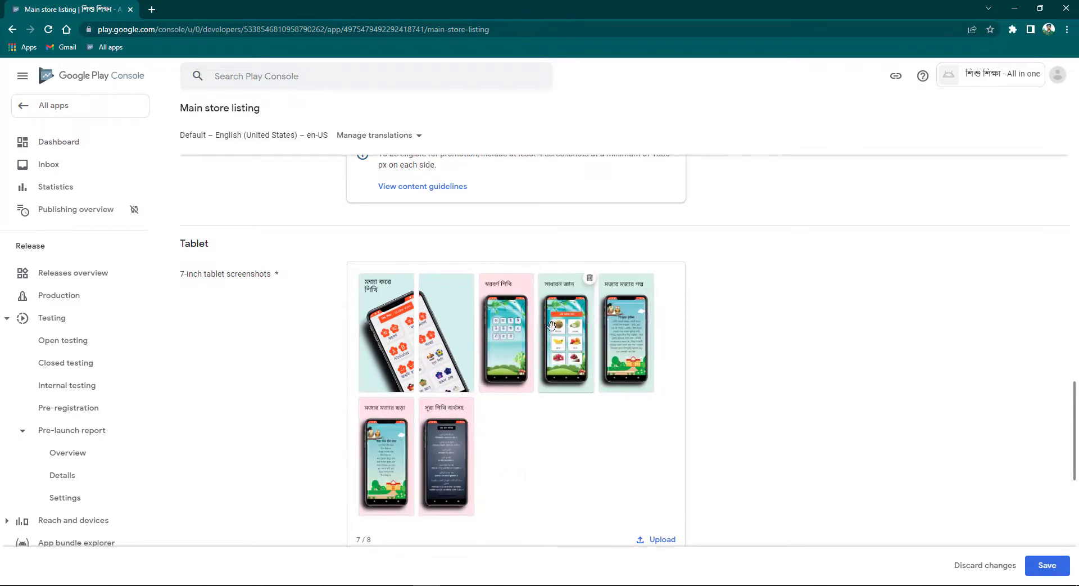
{"action": "scroll", "coordinate": [562, 433], "scroll_direction": "up", "scroll_amount": 6}
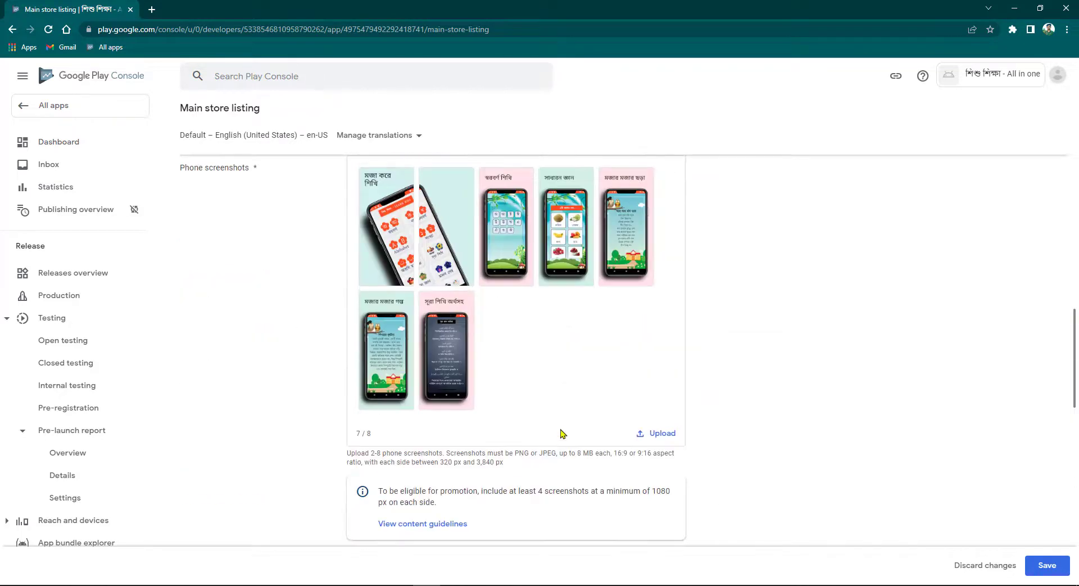
{"action": "scroll", "coordinate": [607, 332], "scroll_direction": "down", "scroll_amount": 4}
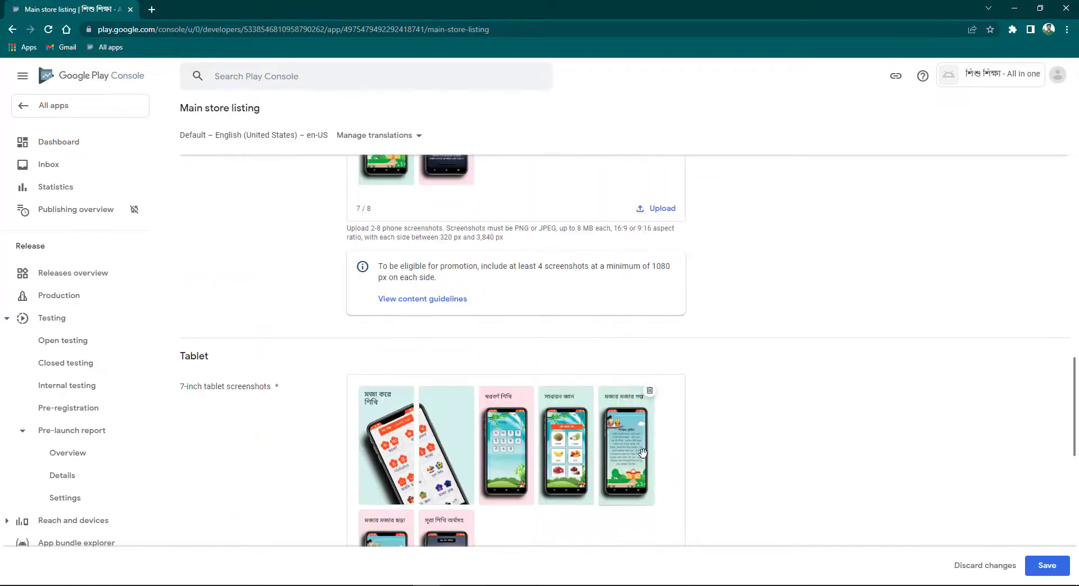
{"action": "scroll", "coordinate": [573, 458], "scroll_direction": "down", "scroll_amount": 2}
{"action": "left_click_drag", "start_coordinate": [387, 457], "coordinate": [606, 334]}
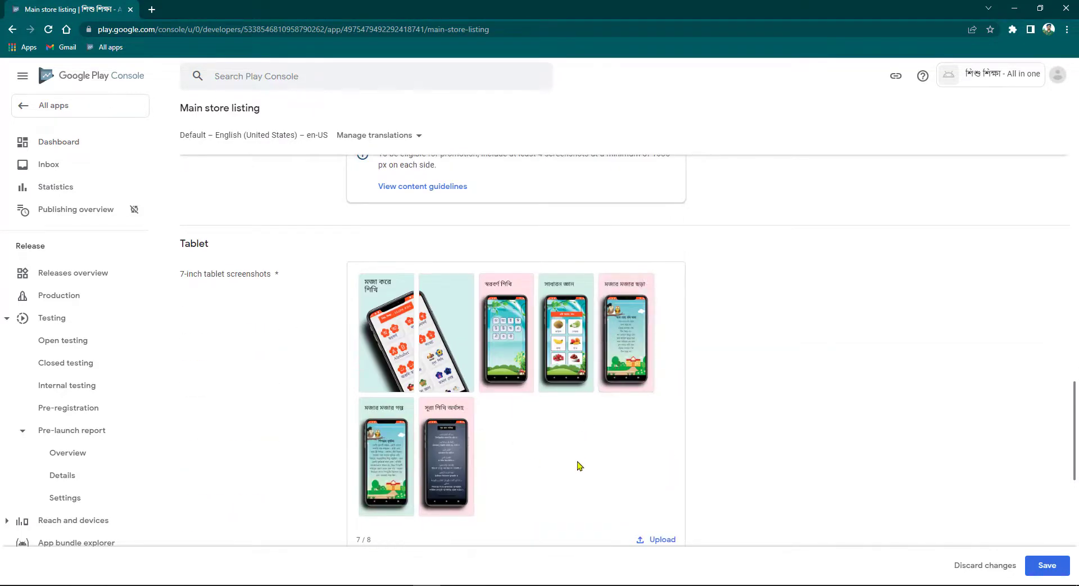
- Reorder the 10-inch tablet screenshots to the same sequence as the phone and 7-inch sets, with সুরা শিখি অর্থসহ last
{"action": "scroll", "coordinate": [578, 465], "scroll_direction": "up", "scroll_amount": 6}
{"action": "scroll", "coordinate": [567, 463], "scroll_direction": "down", "scroll_amount": 5}
{"action": "scroll", "coordinate": [567, 463], "scroll_direction": "down", "scroll_amount": 8}
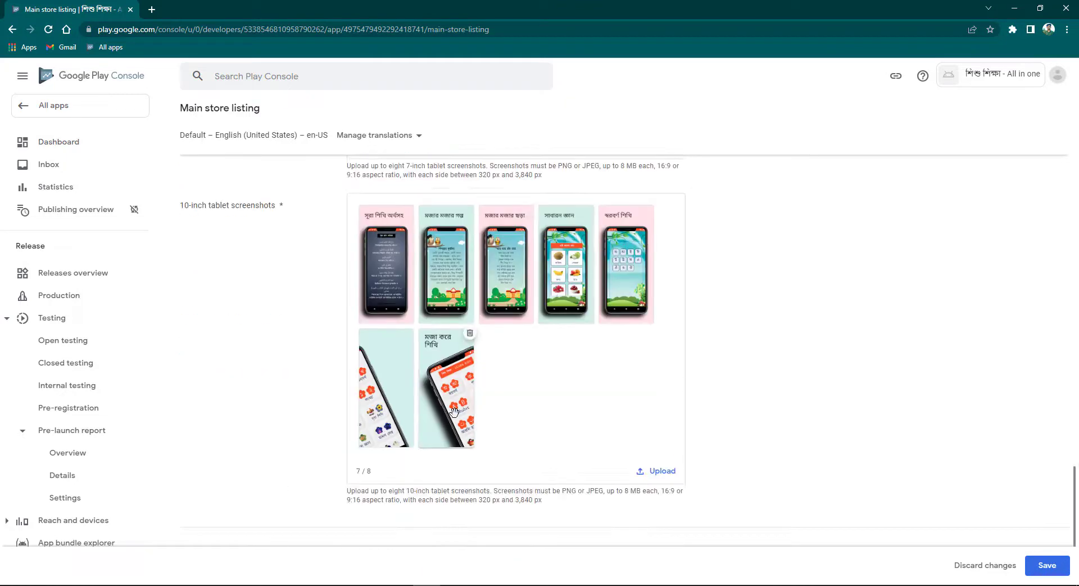
{"action": "left_click_drag", "start_coordinate": [454, 412], "coordinate": [447, 281]}
{"action": "left_click_drag", "start_coordinate": [477, 347], "coordinate": [548, 322]}
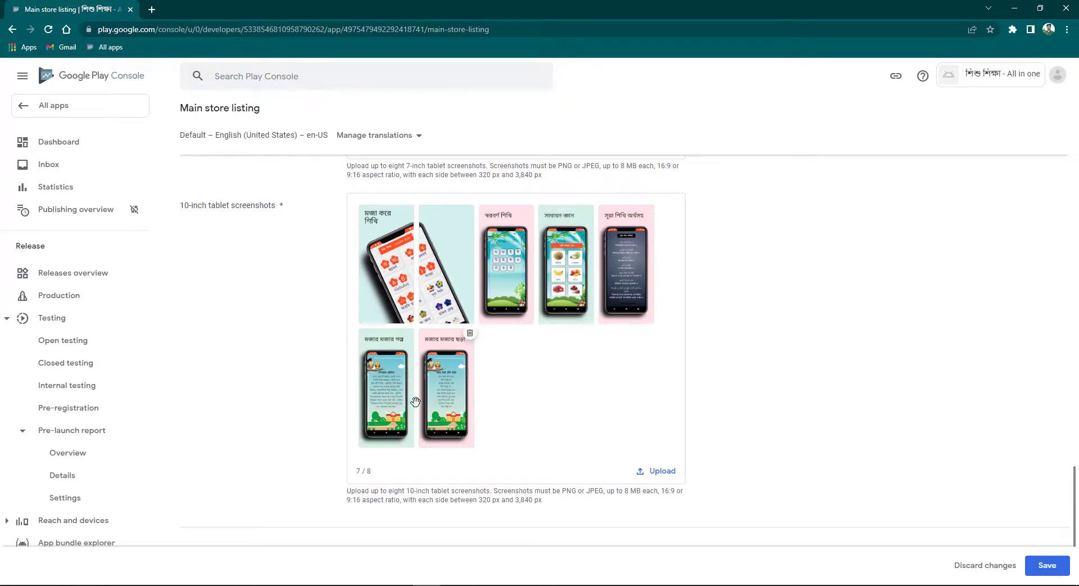
{"action": "left_click_drag", "start_coordinate": [625, 264], "coordinate": [643, 385]}
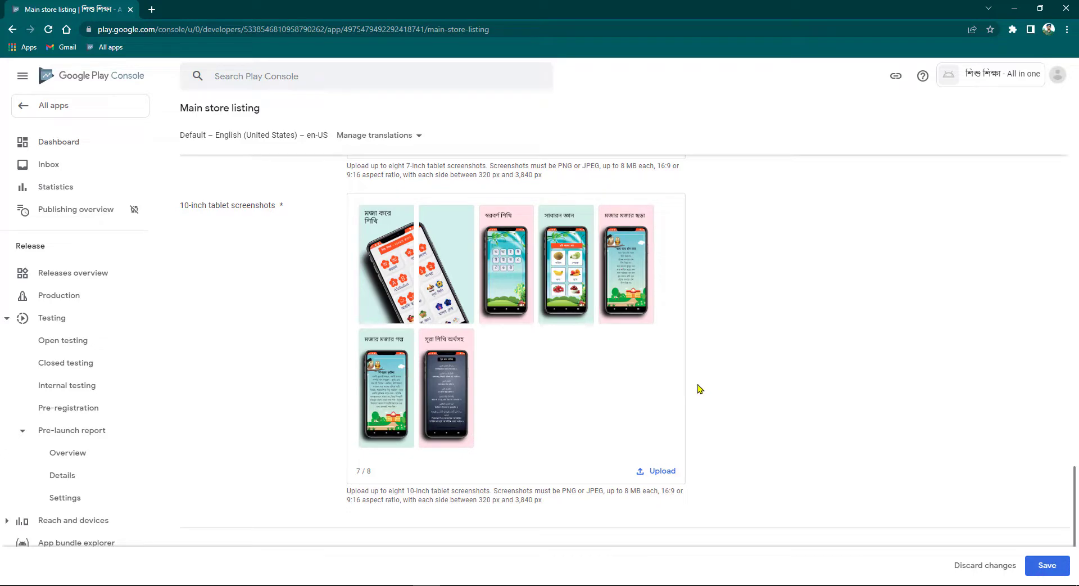
- Save the main store listing and return to the app dashboard
{"action": "scroll", "coordinate": [700, 388], "scroll_direction": "down", "scroll_amount": 2}
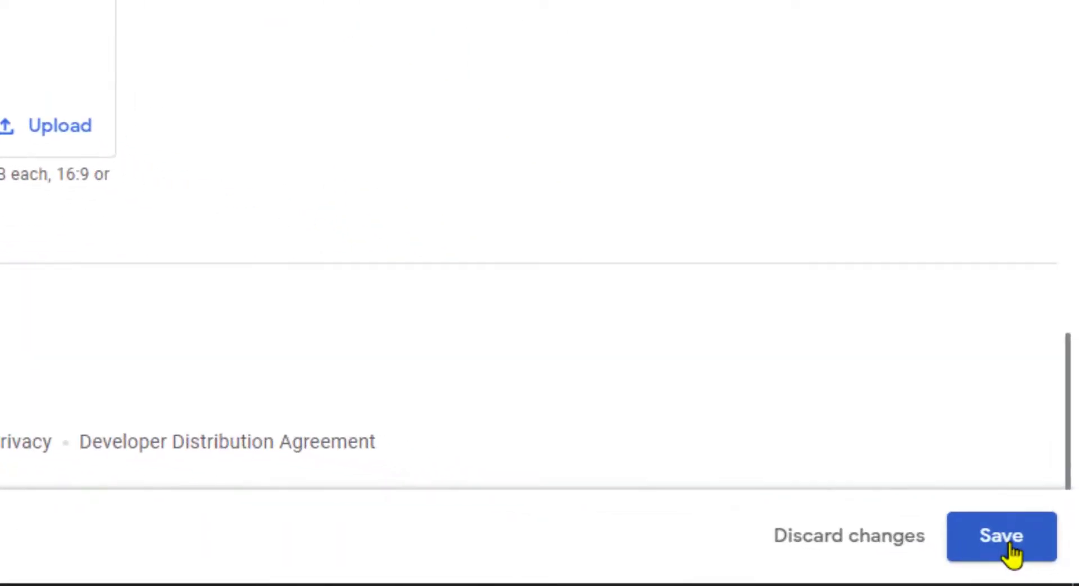
{"action": "left_click", "coordinate": [1010, 544]}
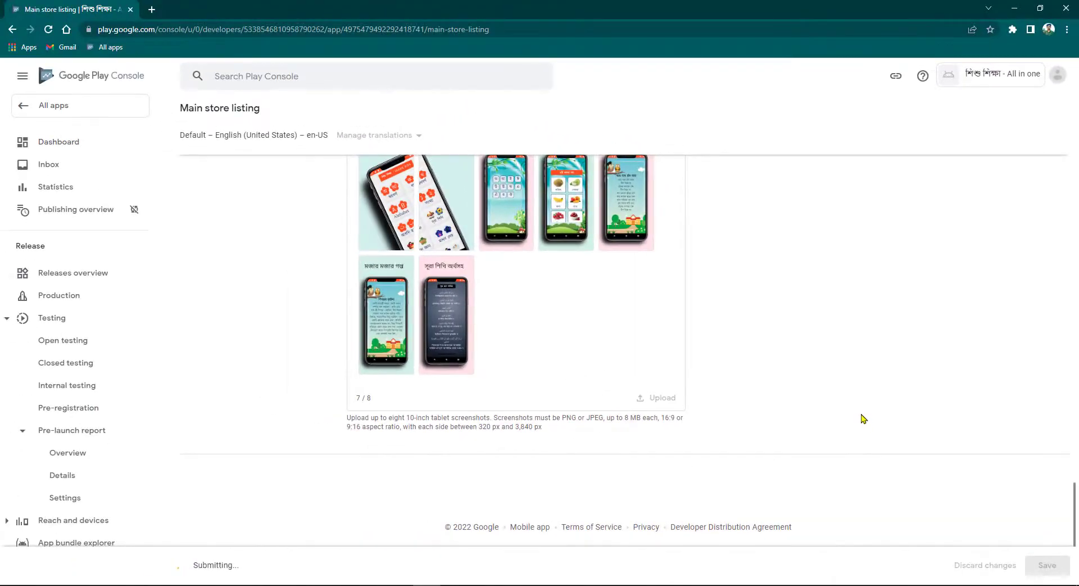
{"action": "left_click", "coordinate": [104, 144]}
- Show the tasks for publishing the app on Google Play and open the country and region selection for the production track
{"action": "scroll", "coordinate": [568, 359], "scroll_direction": "down", "scroll_amount": 6}
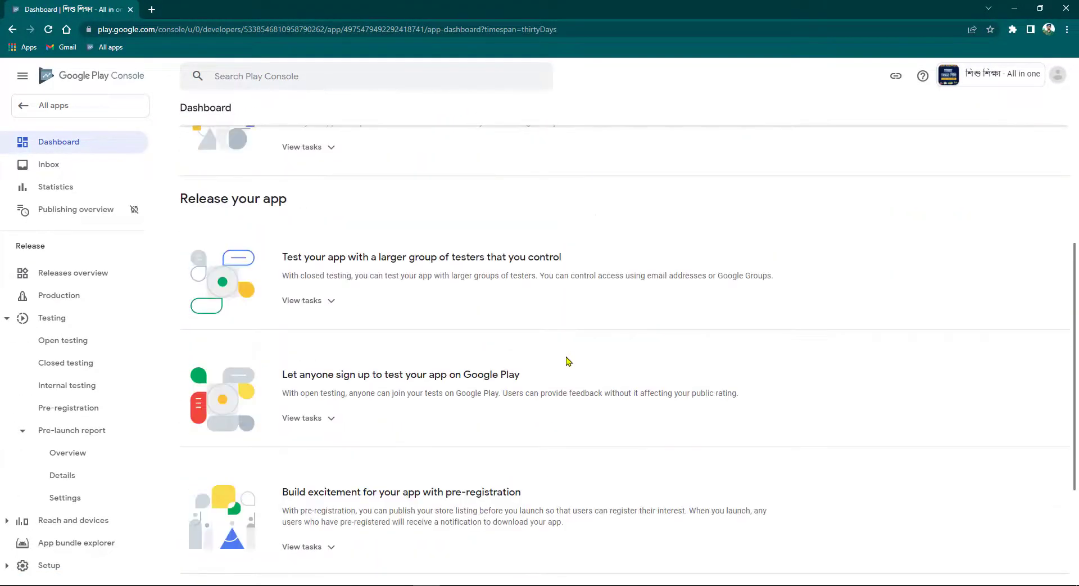
{"action": "scroll", "coordinate": [556, 361], "scroll_direction": "up", "scroll_amount": 6}
{"action": "scroll", "coordinate": [332, 456], "scroll_direction": "down", "scroll_amount": 3}
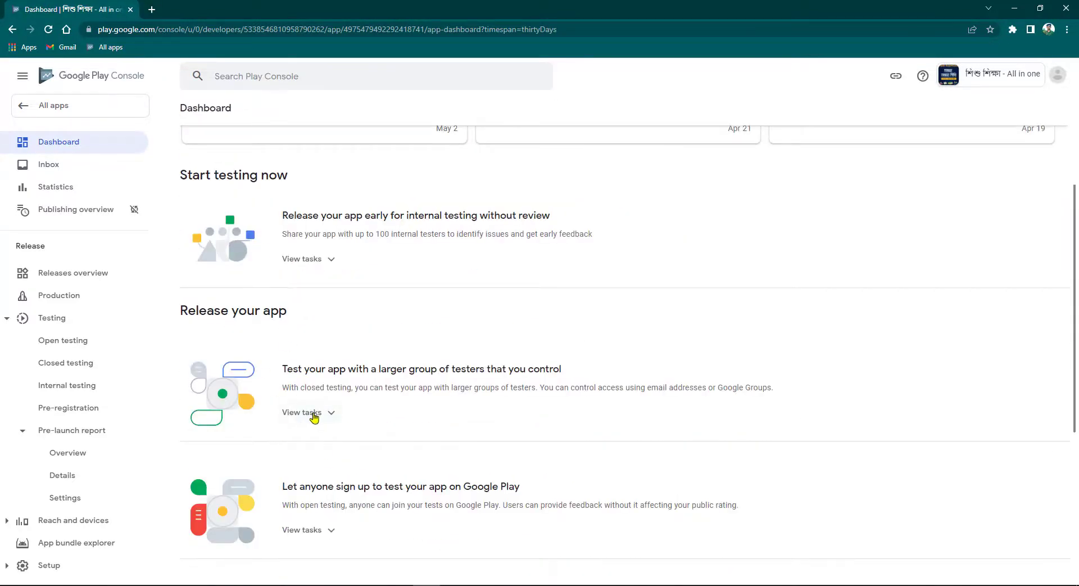
{"action": "scroll", "coordinate": [313, 416], "scroll_direction": "down", "scroll_amount": 5}
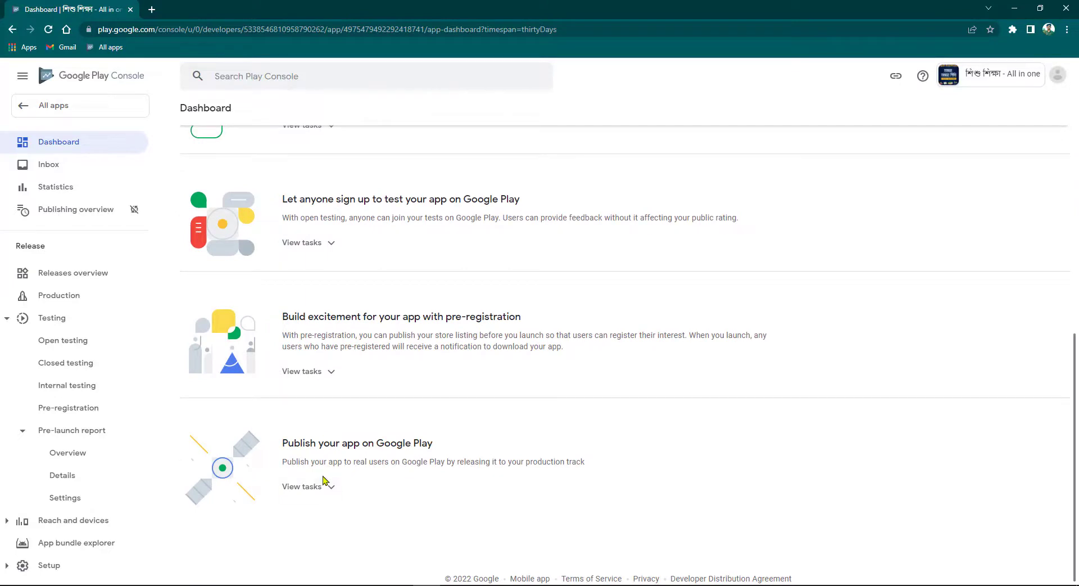
{"action": "left_click", "coordinate": [325, 491]}
{"action": "scroll", "coordinate": [439, 368], "scroll_direction": "down", "scroll_amount": 2}
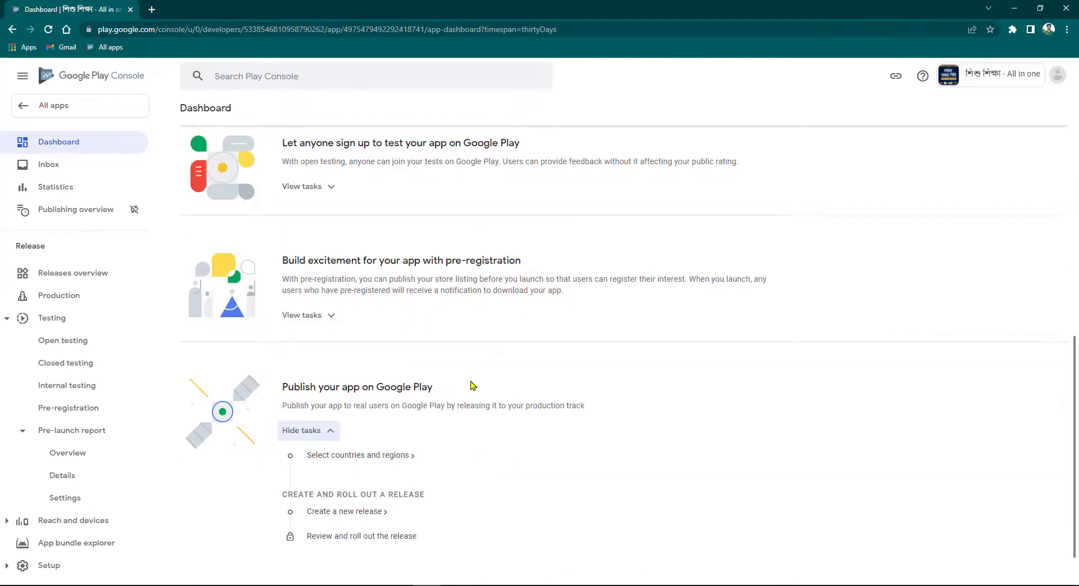
{"action": "left_click", "coordinate": [343, 410]}
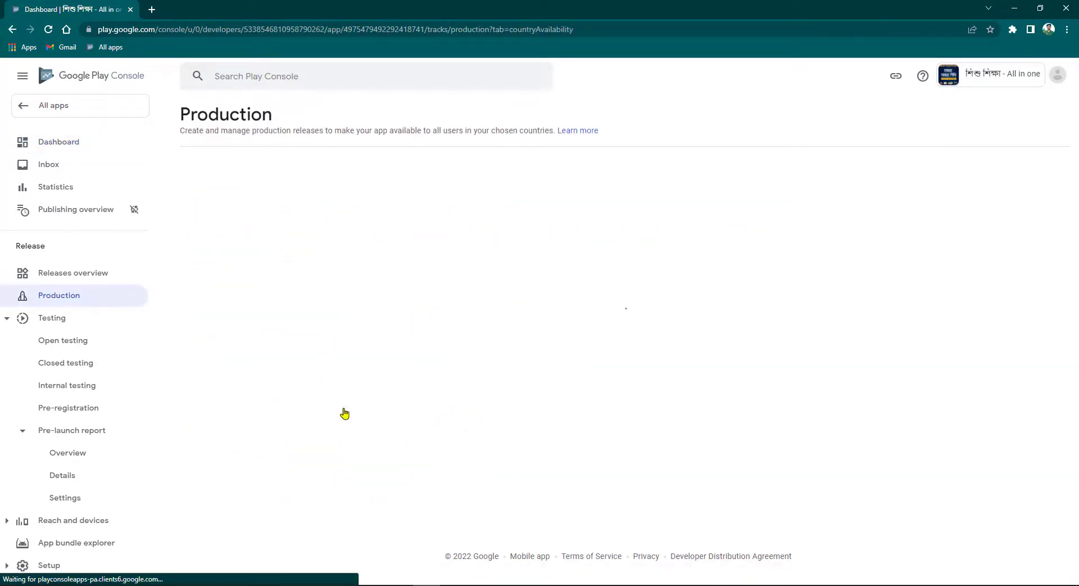
{"action": "left_click", "coordinate": [574, 378]}
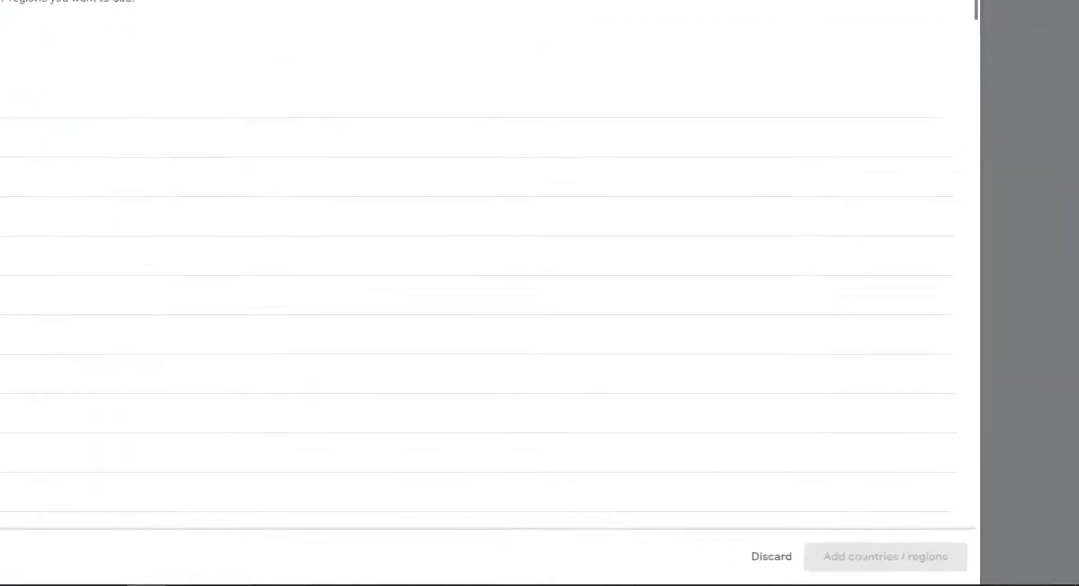
- Add all 176 countries / regions and Rest of World to the production track, and create a new production release
{"action": "left_click", "coordinate": [883, 556]}
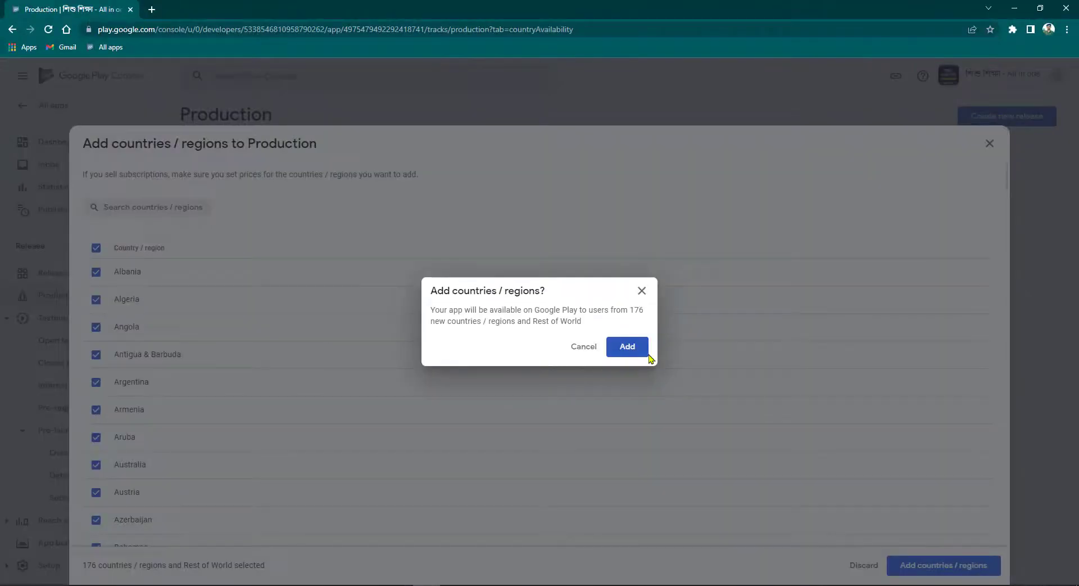
{"action": "left_click", "coordinate": [646, 354]}
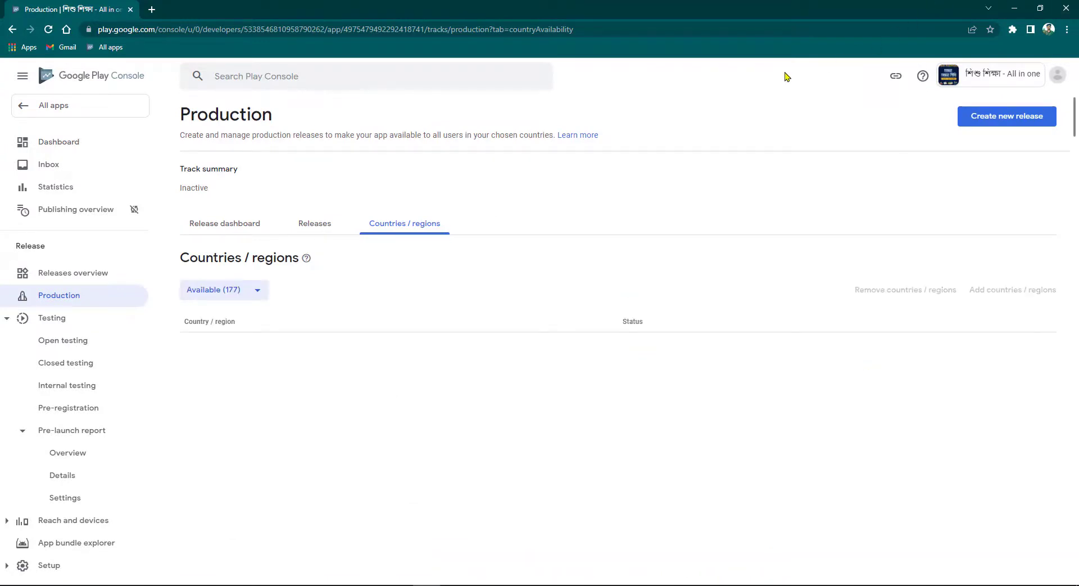
{"action": "left_click", "coordinate": [318, 223]}
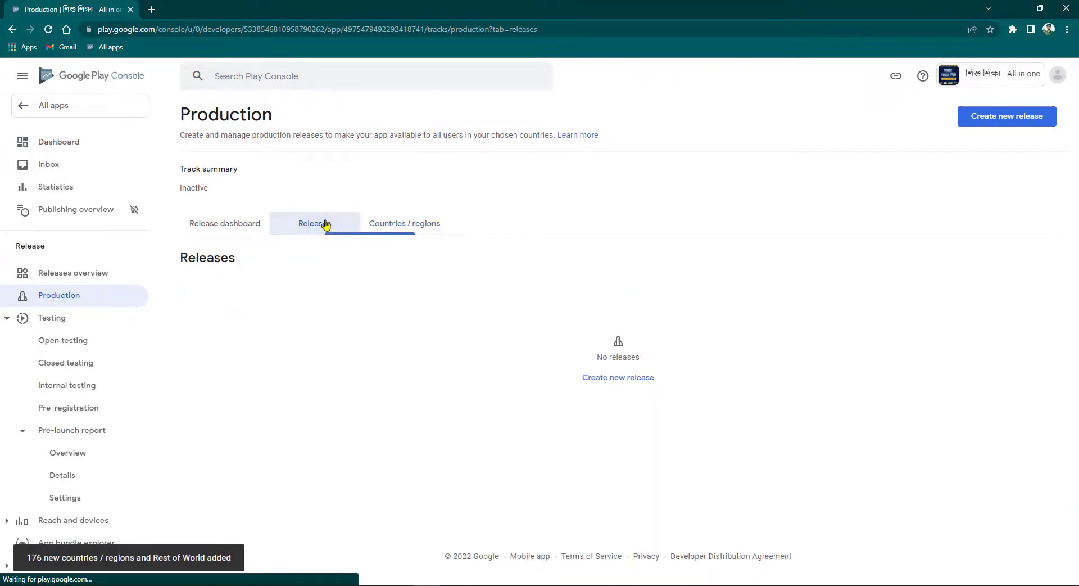
{"action": "left_click", "coordinate": [619, 381]}
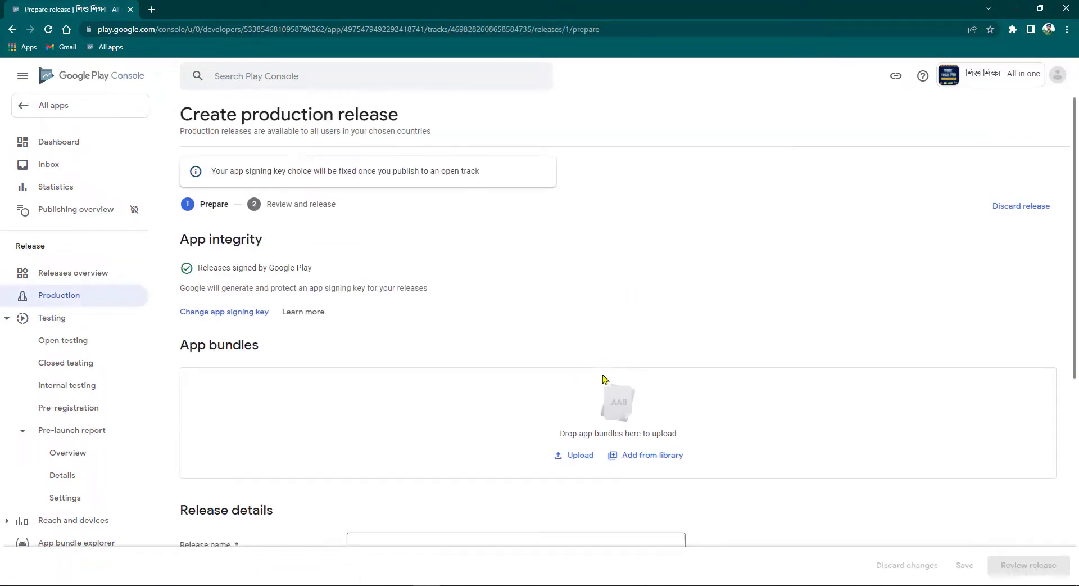
- Upload app-release.aab from the KidsLearning project's app/release folder as the release's app bundle
{"action": "left_click", "coordinate": [572, 460]}
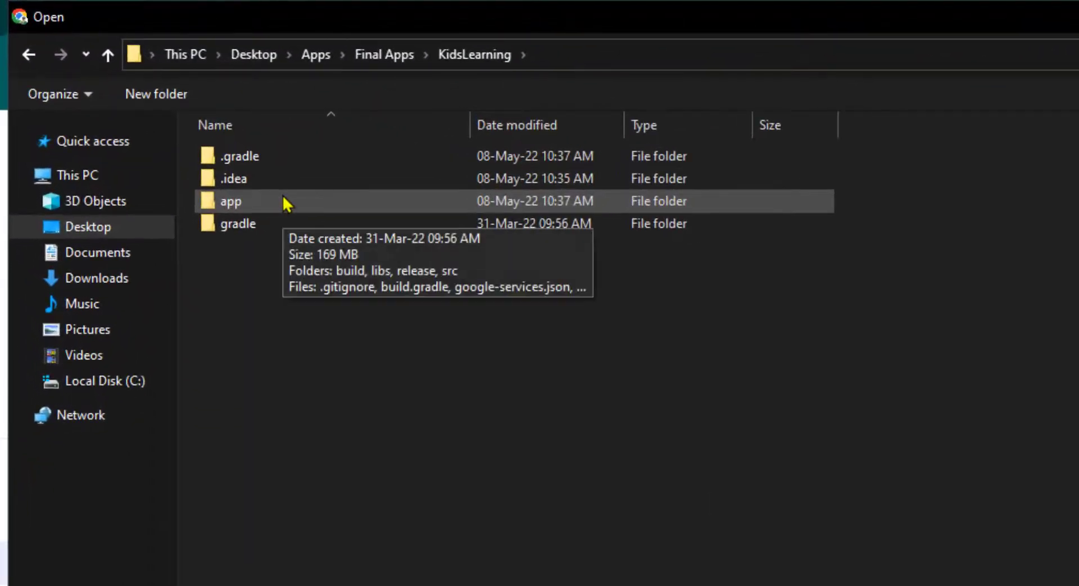
{"action": "double_click", "coordinate": [283, 198]}
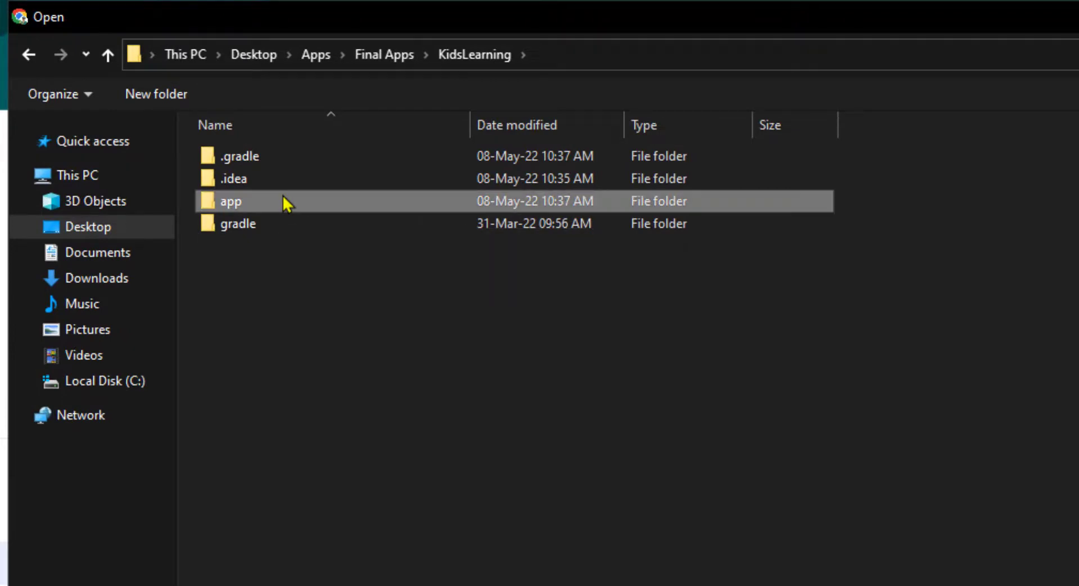
{"action": "double_click", "coordinate": [284, 198]}
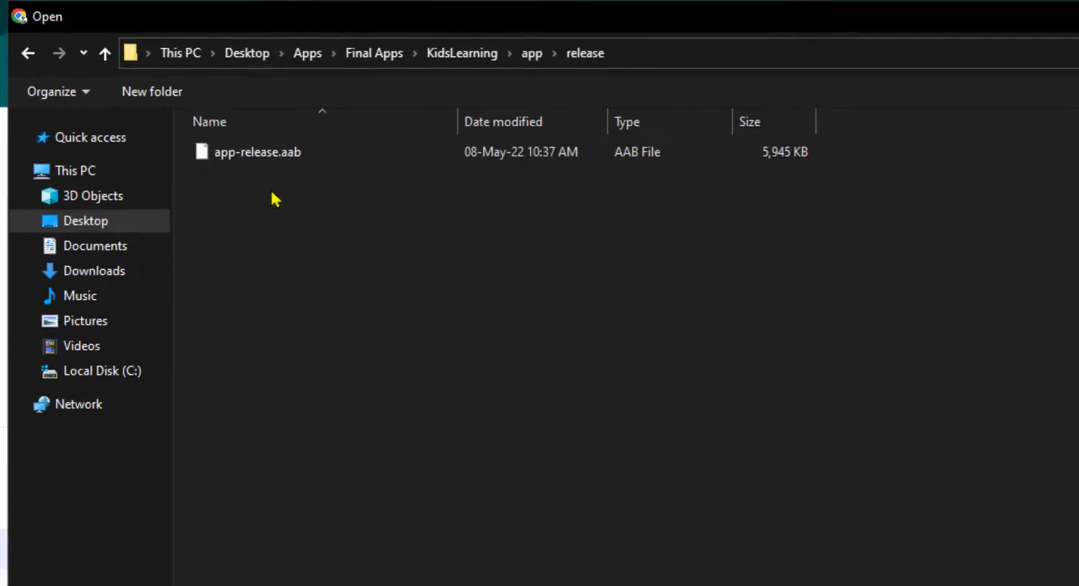
{"action": "double_click", "coordinate": [257, 152]}
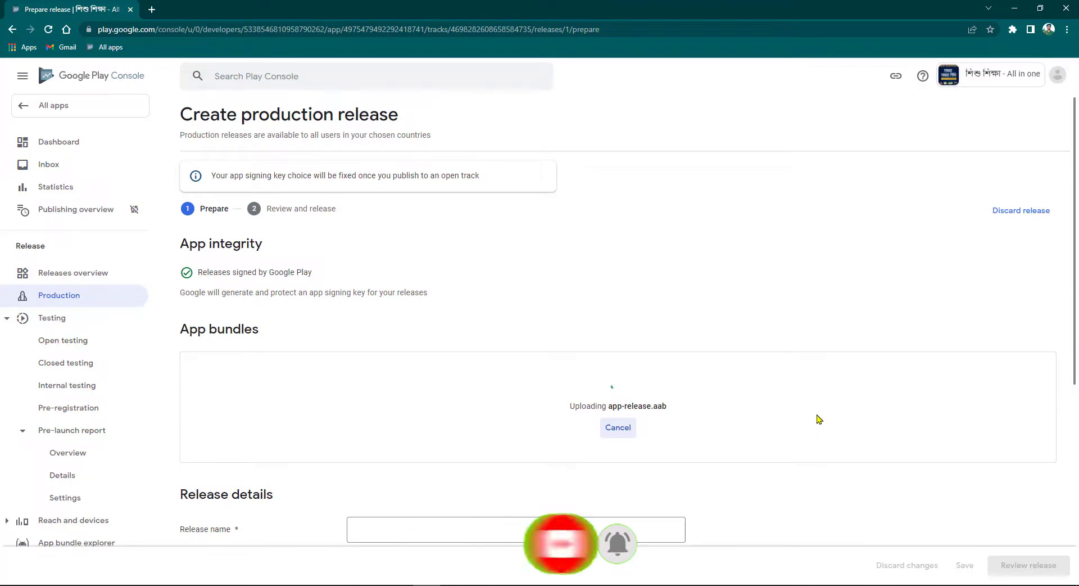
{"action": "scroll", "coordinate": [470, 362], "scroll_direction": "down", "scroll_amount": 3}
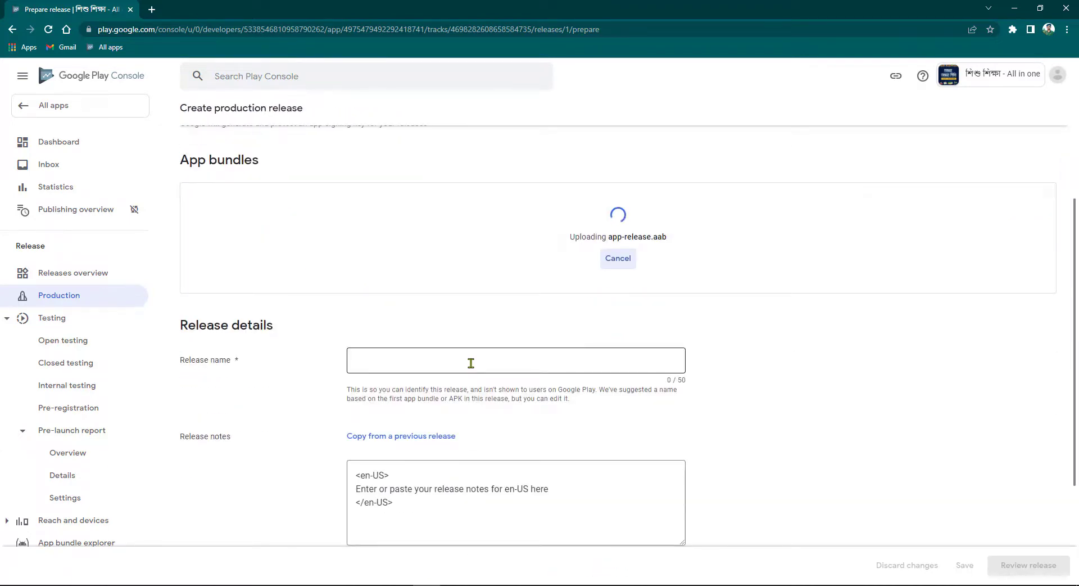
{"action": "scroll", "coordinate": [787, 354], "scroll_direction": "down", "scroll_amount": 1}
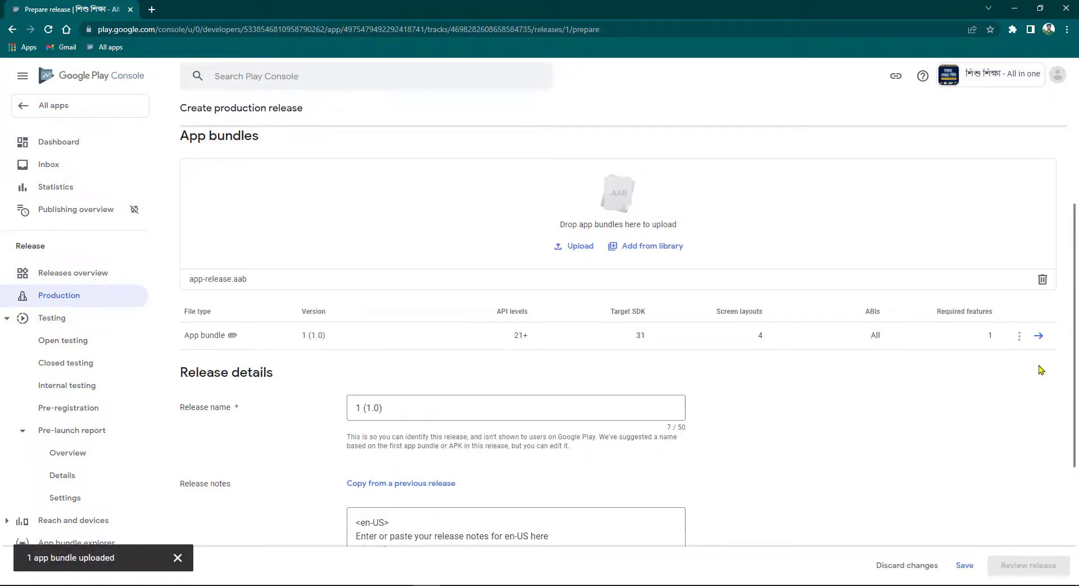
- Replace the en-US release notes placeholder with শিশুদের আদর্শলিপি – হাতেখড়ি – একের মধ্যে সব and save the release
{"action": "scroll", "coordinate": [466, 433], "scroll_direction": "down", "scroll_amount": 3}
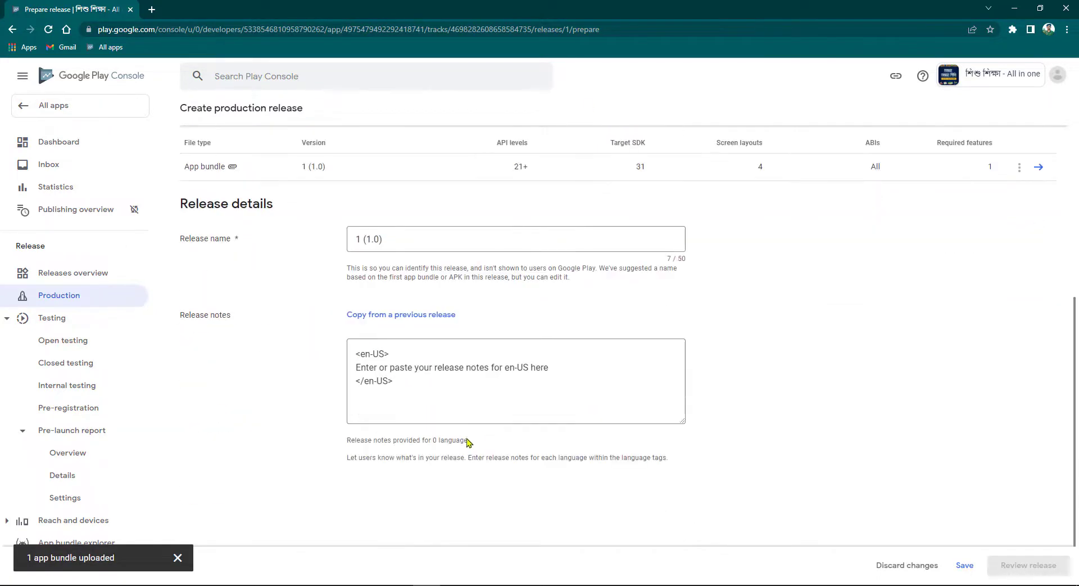
{"action": "left_click", "coordinate": [396, 369]}
{"action": "left_click_drag", "start_coordinate": [534, 368], "coordinate": [353, 372]}
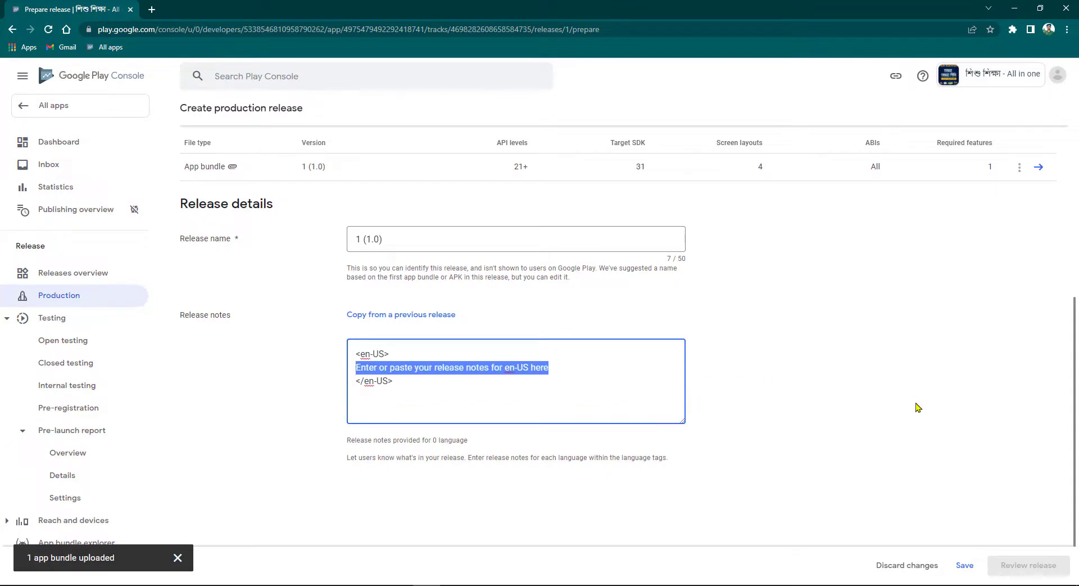
{"action": "key", "text": "super+v"}
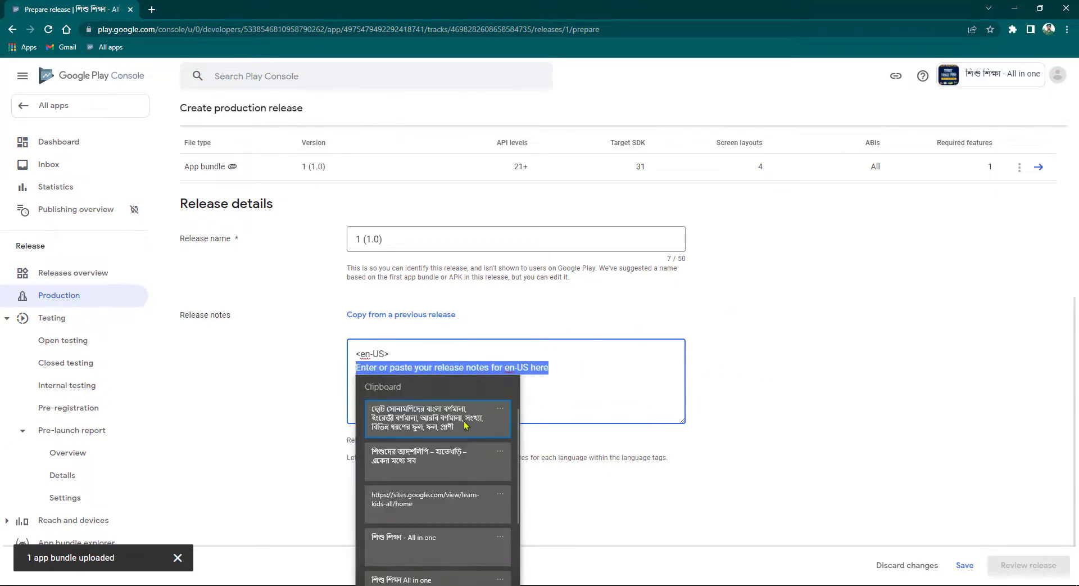
{"action": "key", "text": "Return"}
{"action": "left_click", "coordinate": [769, 433]}
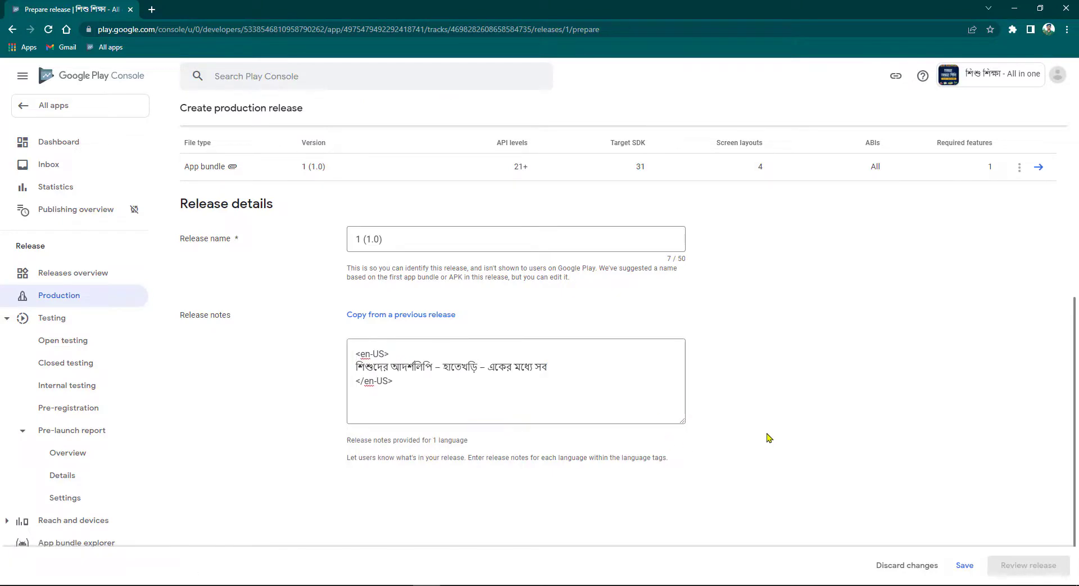
{"action": "scroll", "coordinate": [638, 380], "scroll_direction": "down", "scroll_amount": 2}
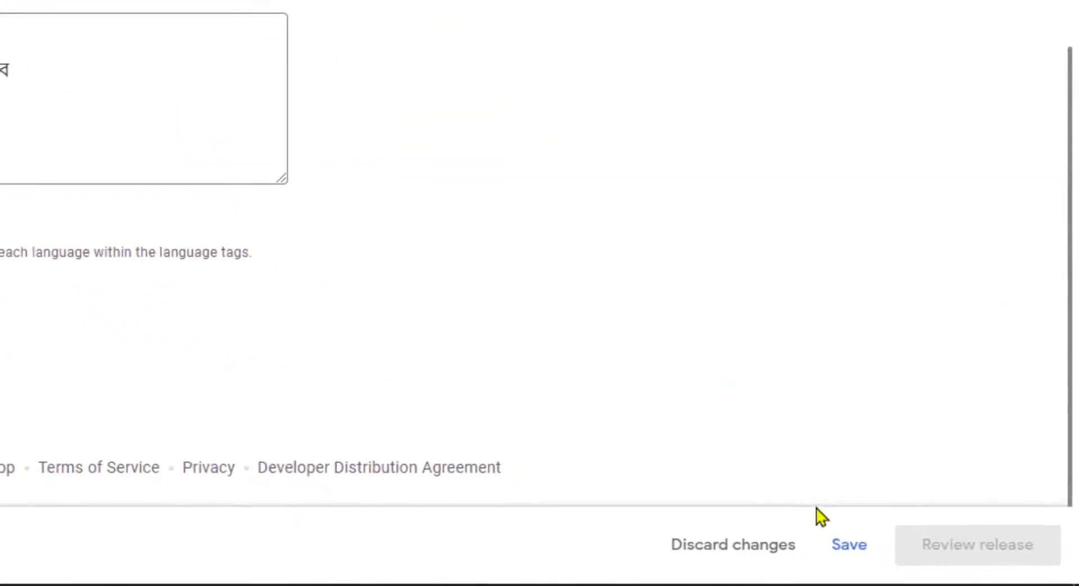
{"action": "left_click", "coordinate": [875, 549]}
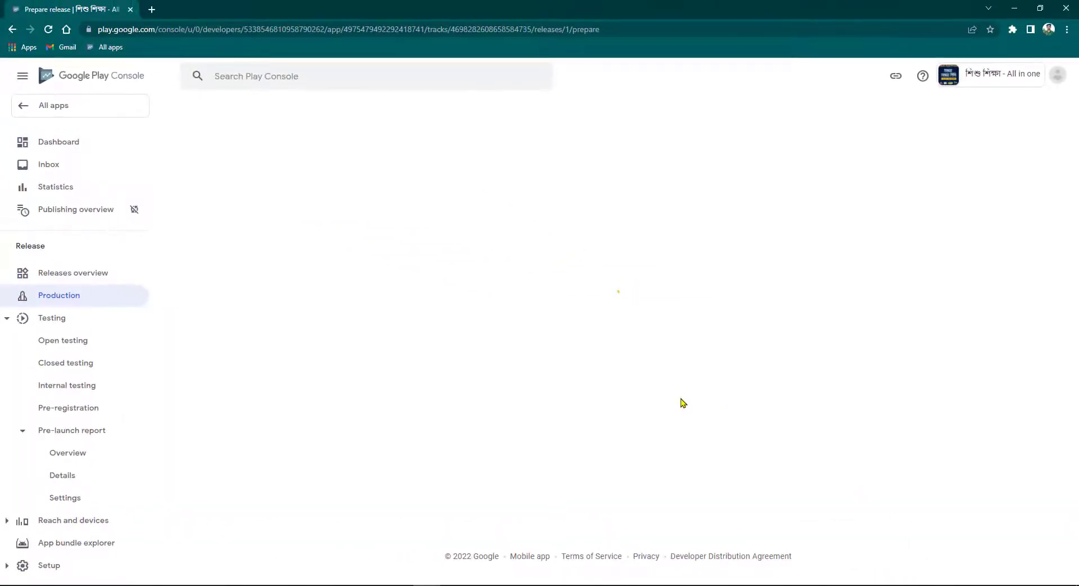
- Review the prepared release, start its rollout to Production and confirm it
{"action": "scroll", "coordinate": [939, 499], "scroll_direction": "down", "scroll_amount": 7}
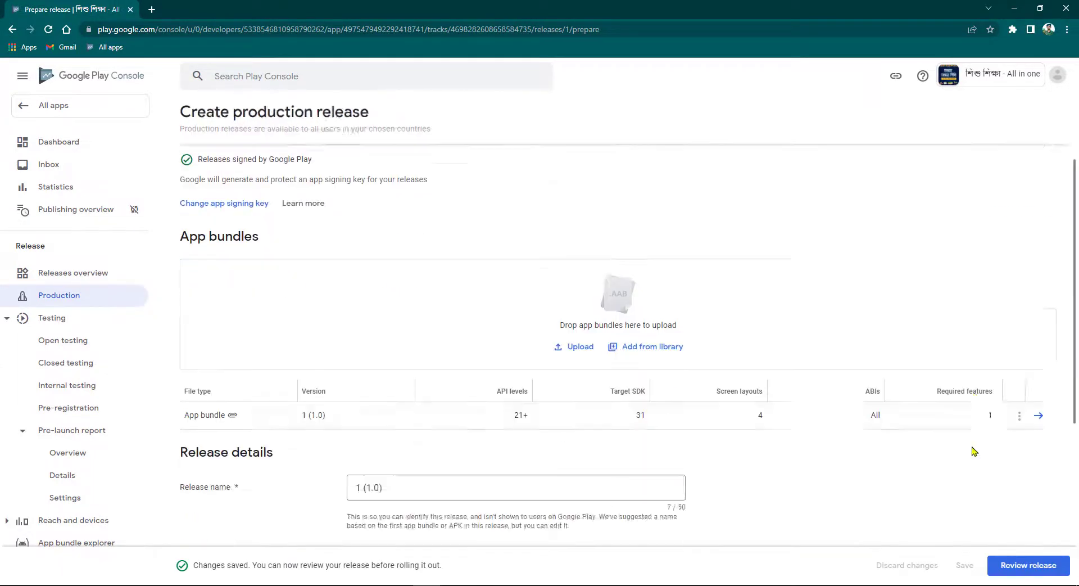
{"action": "scroll", "coordinate": [770, 396], "scroll_direction": "up", "scroll_amount": 7}
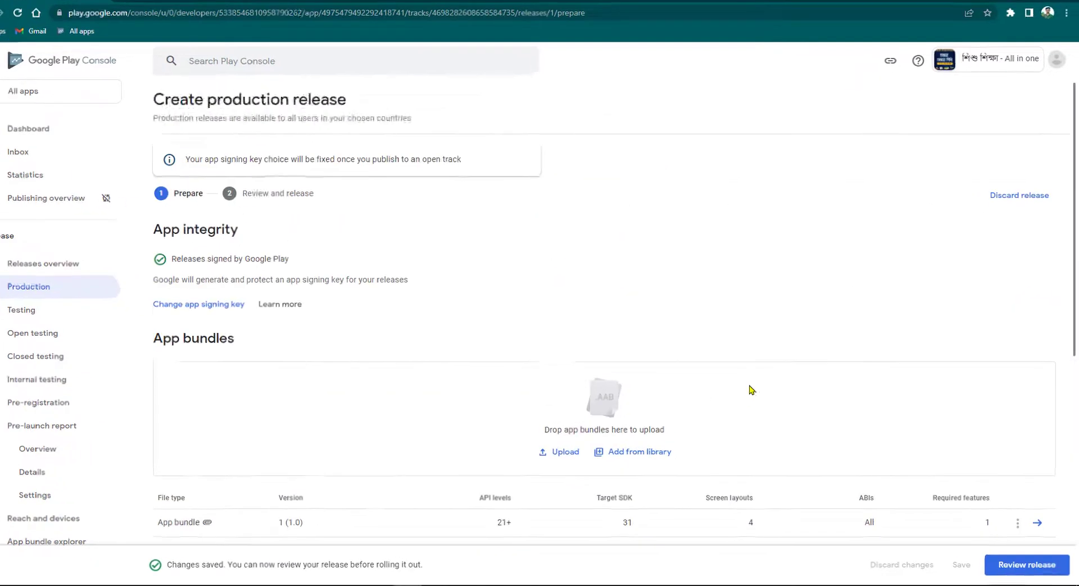
{"action": "scroll", "coordinate": [760, 393], "scroll_direction": "down", "scroll_amount": 7}
{"action": "left_click", "coordinate": [961, 533]}
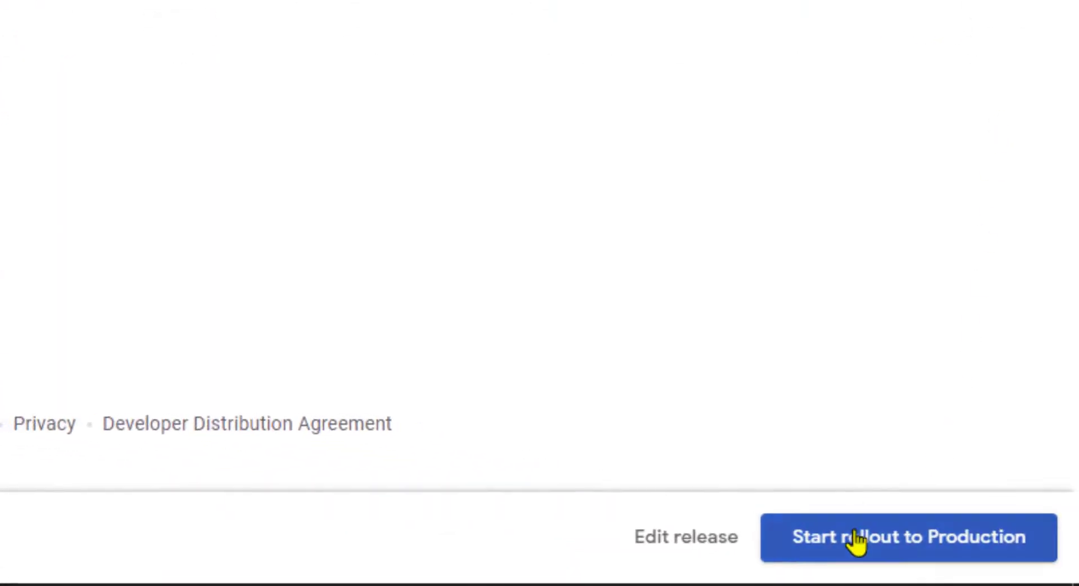
{"action": "left_click", "coordinate": [855, 541]}
{"action": "left_click", "coordinate": [620, 361]}
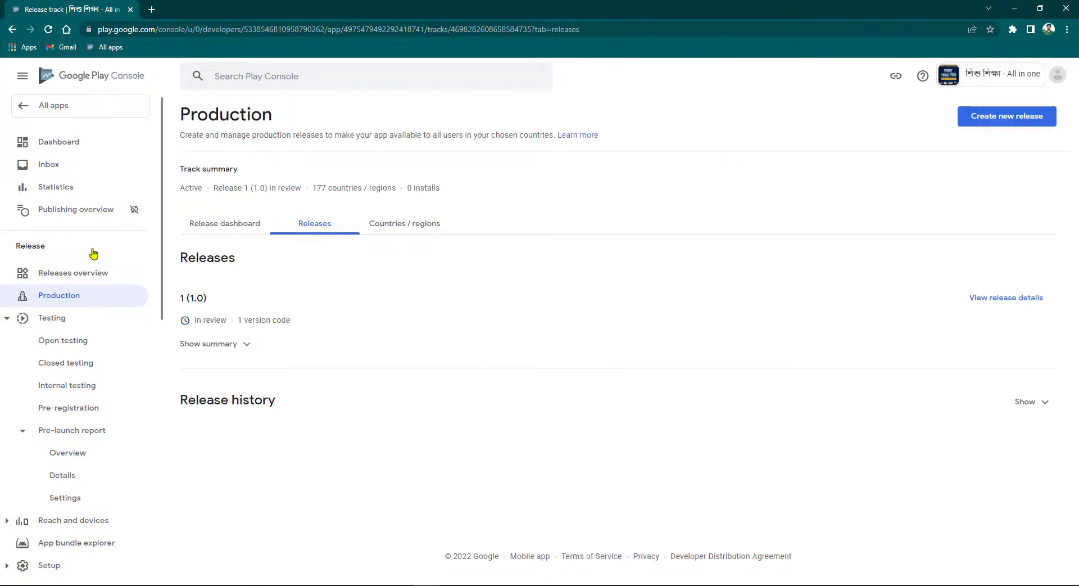
- Open the app dashboard and look through its update status, KPIs and performance sections
{"action": "left_click", "coordinate": [55, 141]}
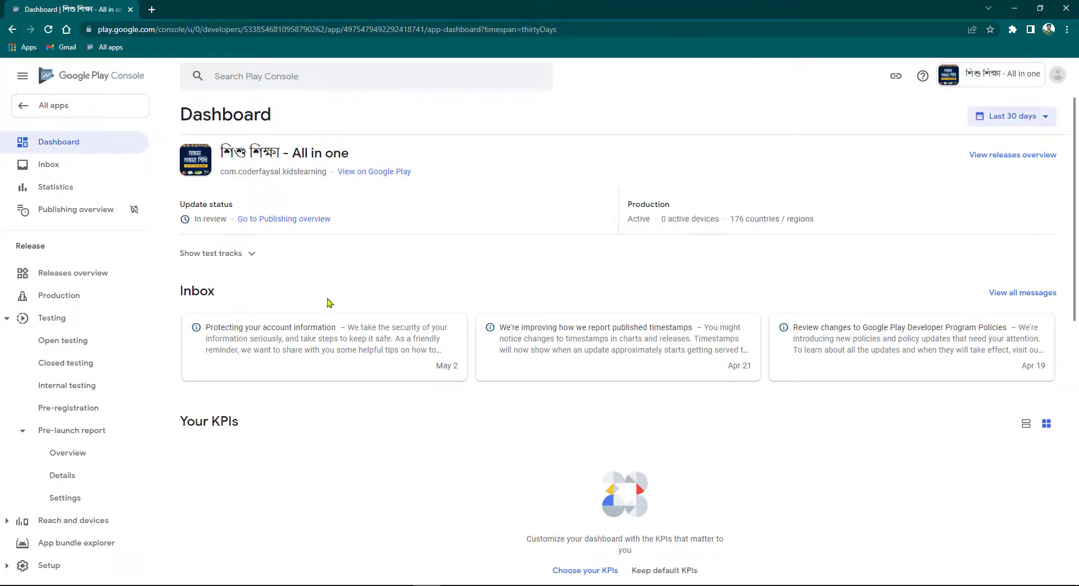
{"action": "scroll", "coordinate": [536, 316], "scroll_direction": "down", "scroll_amount": 8}
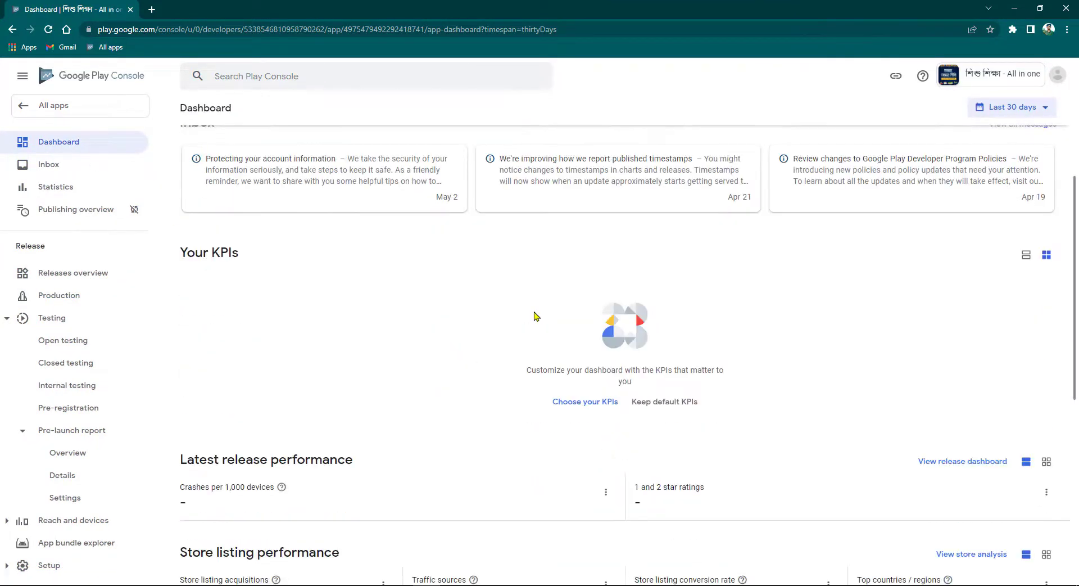
{"action": "scroll", "coordinate": [500, 310], "scroll_direction": "down", "scroll_amount": 2}
{"action": "scroll", "coordinate": [484, 306], "scroll_direction": "up", "scroll_amount": 10}
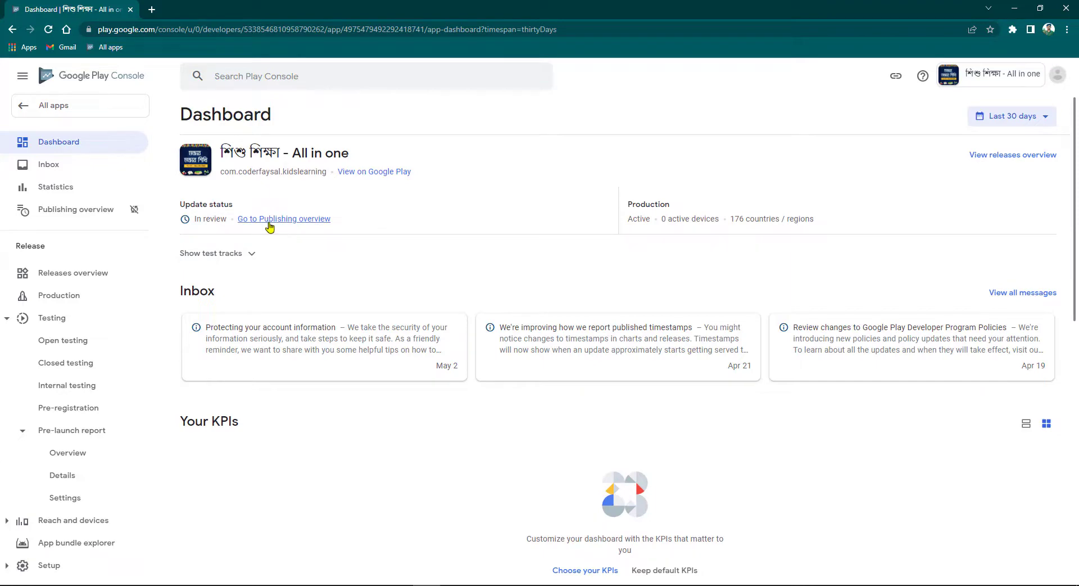
- Open the publishing overview and examine the changes in review for the tracks, store listing, app content and store settings
{"action": "left_click", "coordinate": [270, 223]}
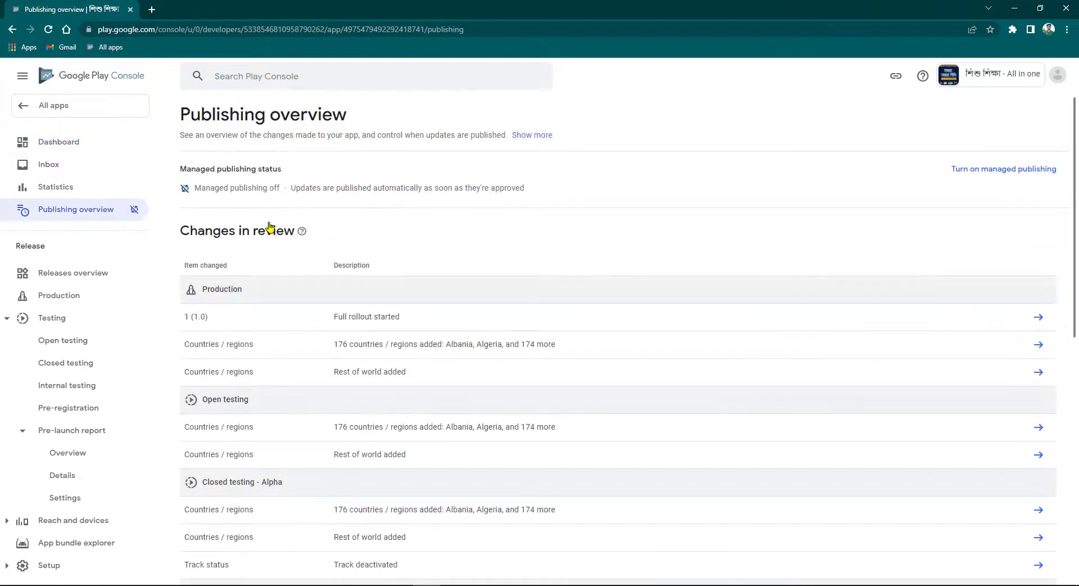
{"action": "scroll", "coordinate": [297, 256], "scroll_direction": "down", "scroll_amount": 4}
{"action": "scroll", "coordinate": [299, 257], "scroll_direction": "down", "scroll_amount": 5}
{"action": "scroll", "coordinate": [303, 259], "scroll_direction": "up", "scroll_amount": 2}
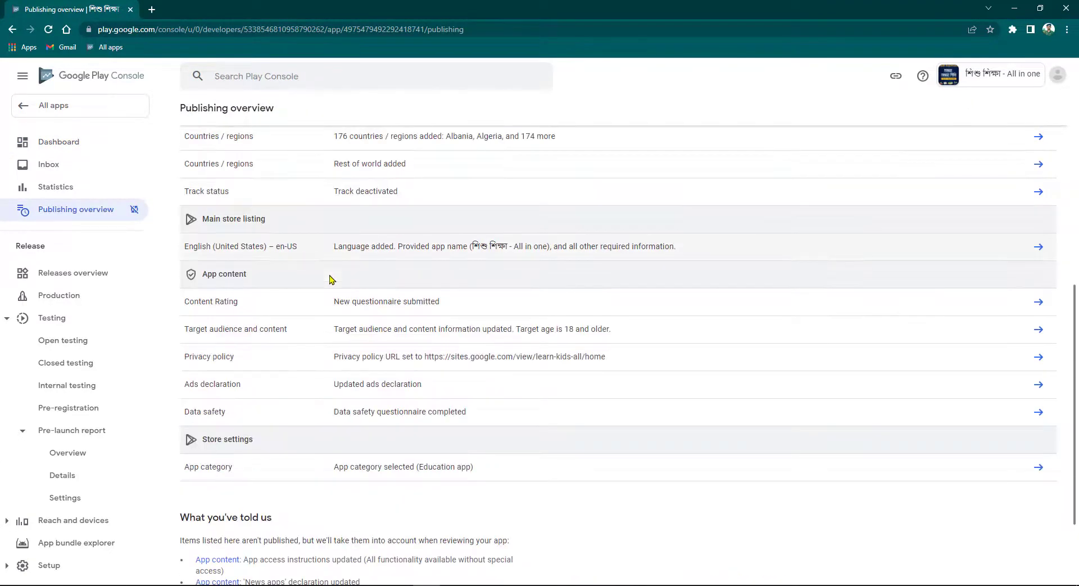
{"action": "scroll", "coordinate": [343, 450], "scroll_direction": "up", "scroll_amount": 1}
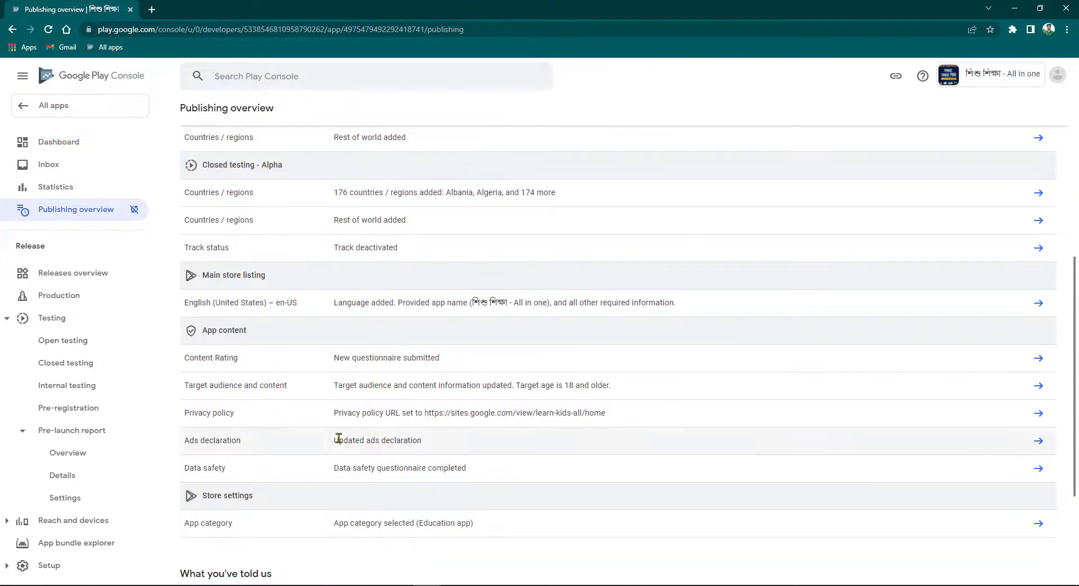
{"action": "scroll", "coordinate": [255, 304], "scroll_direction": "up", "scroll_amount": 1}
{"action": "scroll", "coordinate": [255, 304], "scroll_direction": "up", "scroll_amount": 2}
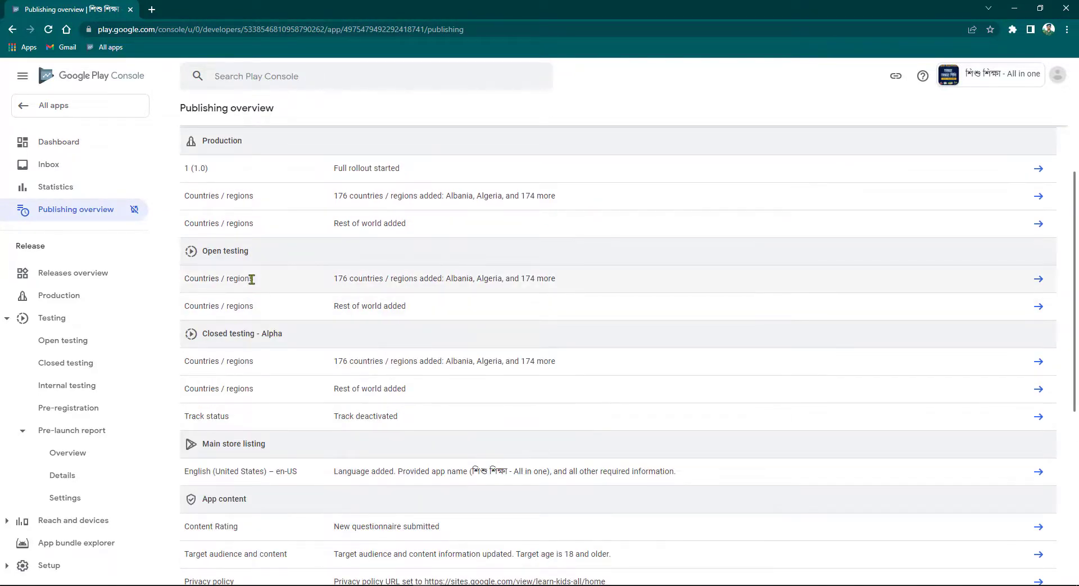
{"action": "scroll", "coordinate": [251, 280], "scroll_direction": "up", "scroll_amount": 3}
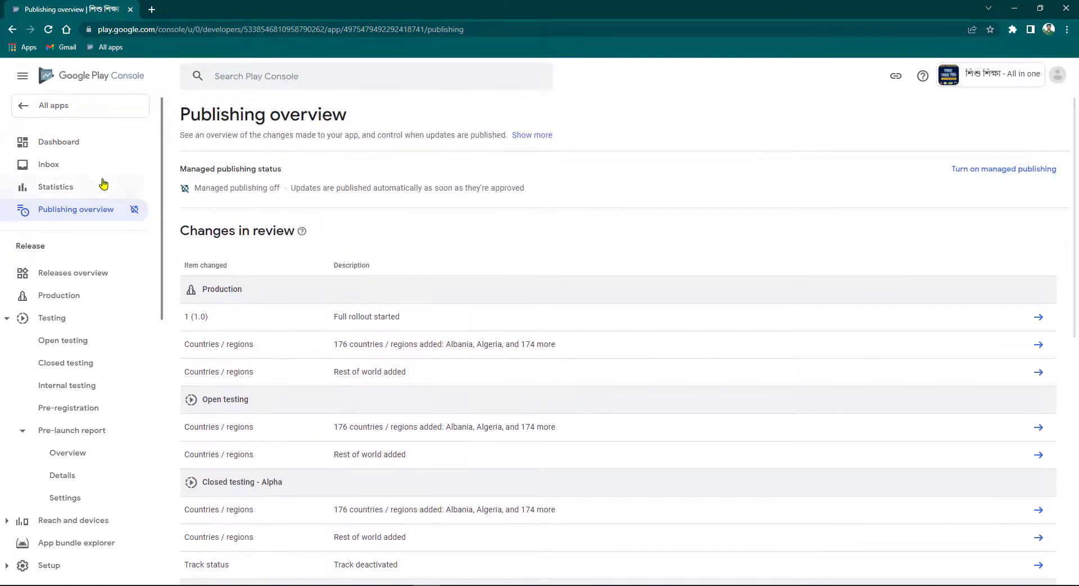
- Return to the app dashboard and open the list of all apps to check the app's update status
{"action": "left_click", "coordinate": [64, 147]}
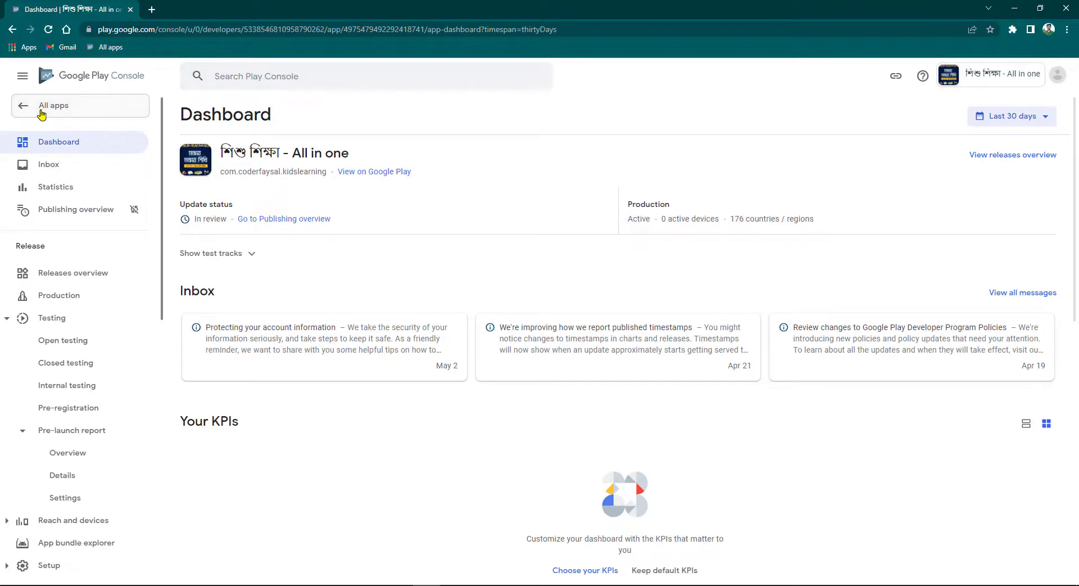
{"action": "left_click", "coordinate": [41, 110]}
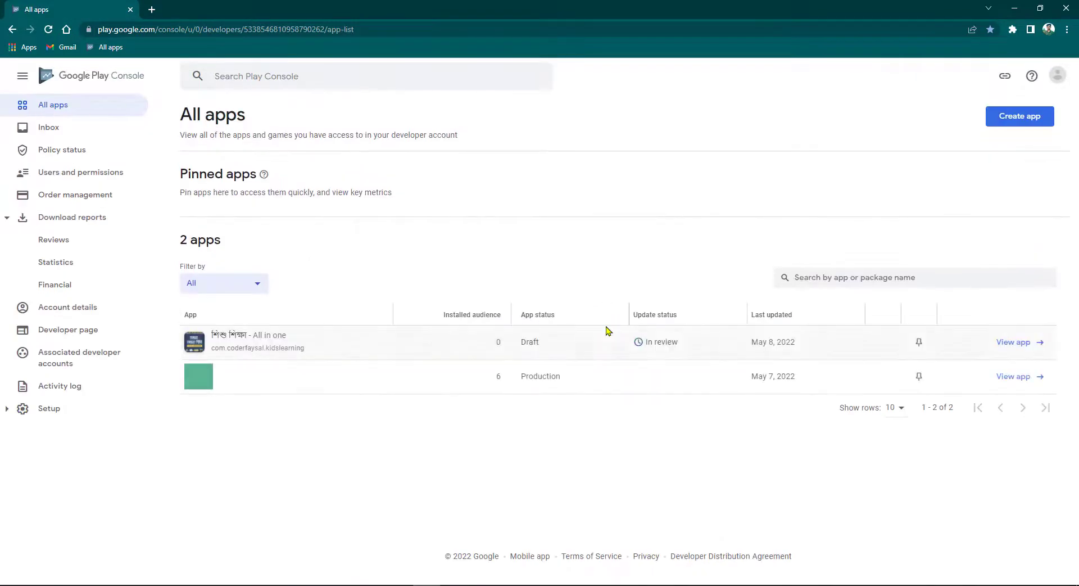